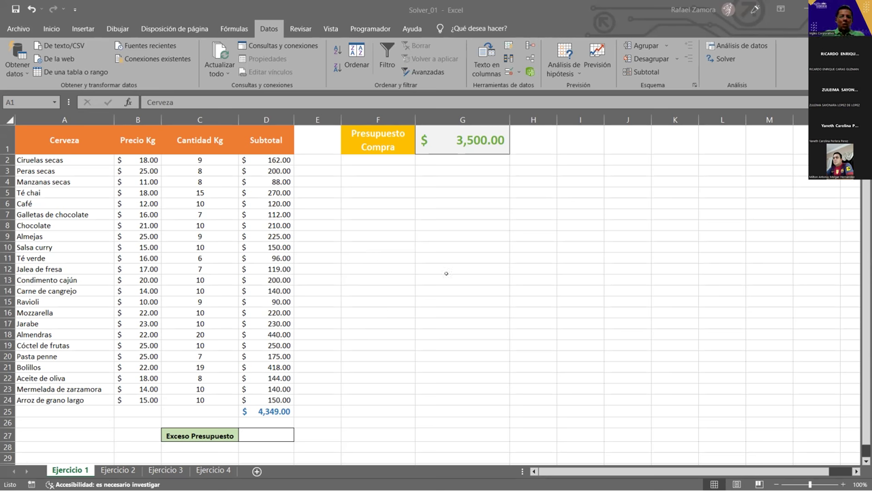
# - Switch to the Ejercicio 2 bakery sheet, select G19, and bring up Solver Parameters
pyautogui.click(378, 313)
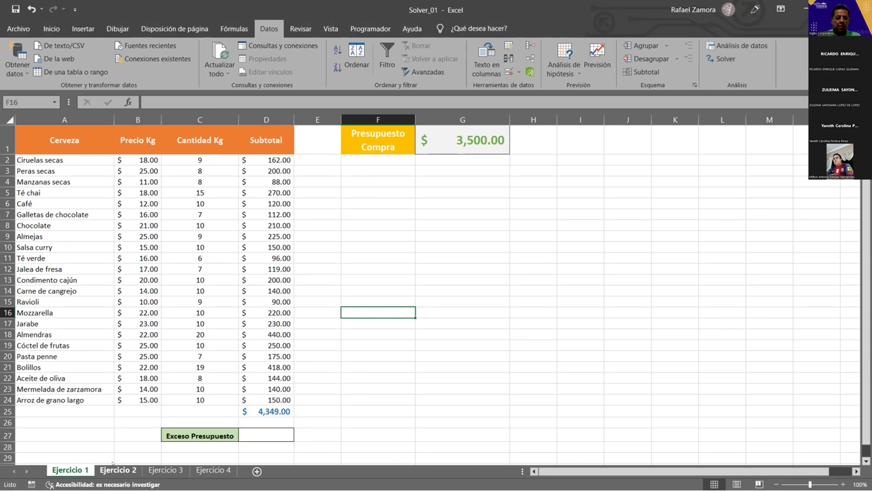
pyautogui.click(113, 464)
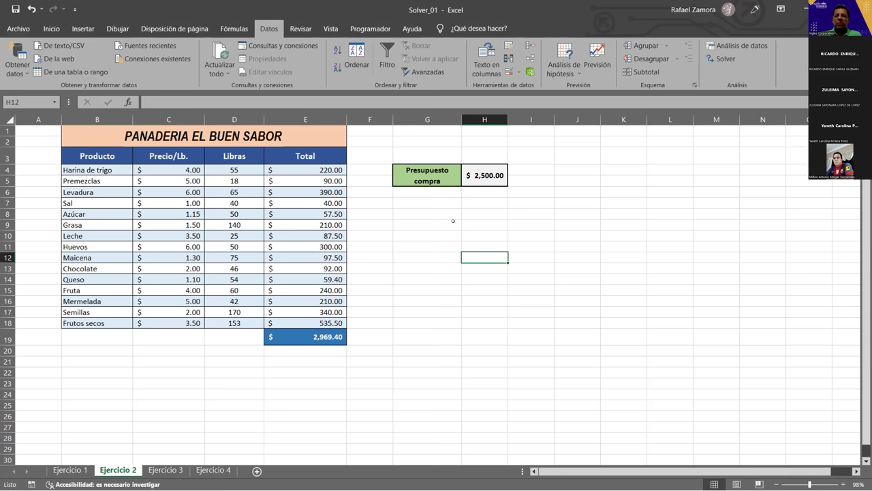
pyautogui.click(445, 267)
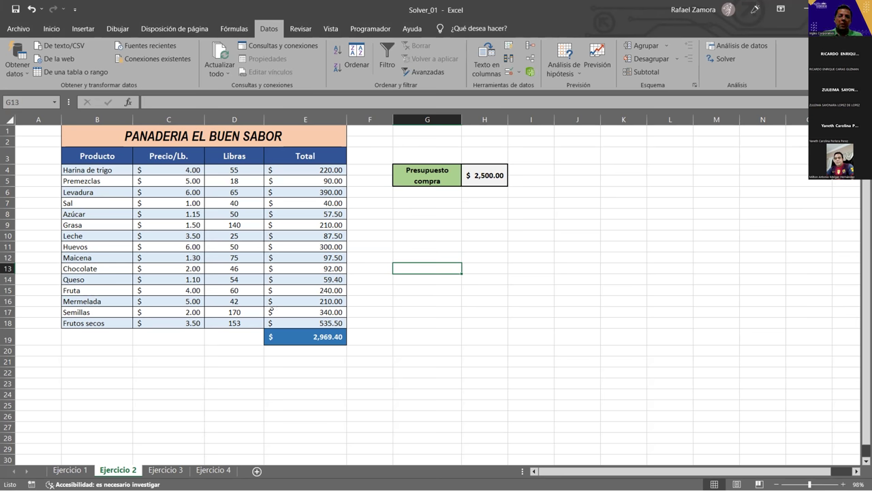
pyautogui.click(398, 335)
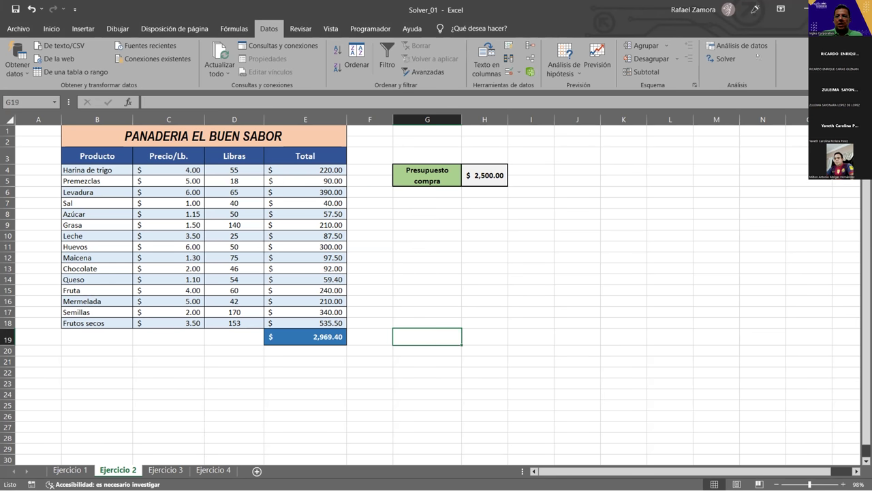
pyautogui.click(724, 59)
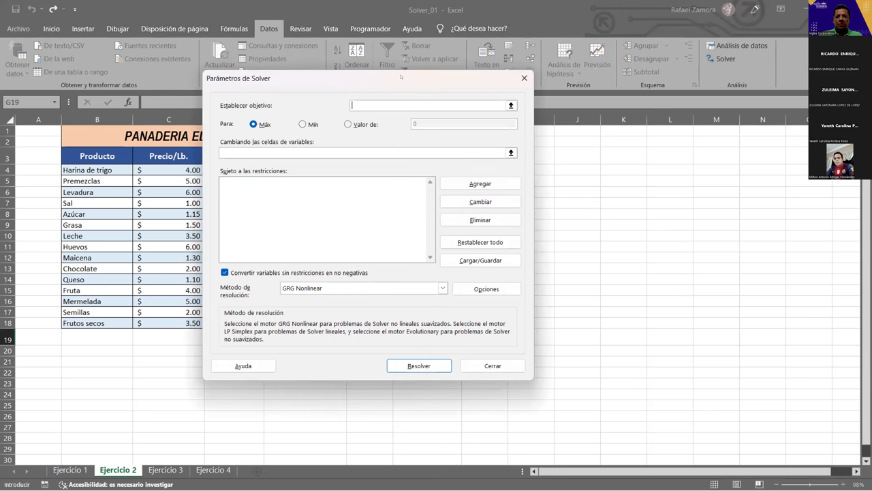
# - Close Solver on Ejercicio 2 and reopen it over the Ejercicio 1 beer budget sheet
pyautogui.moveTo(400, 77); pyautogui.dragTo(557, 44)
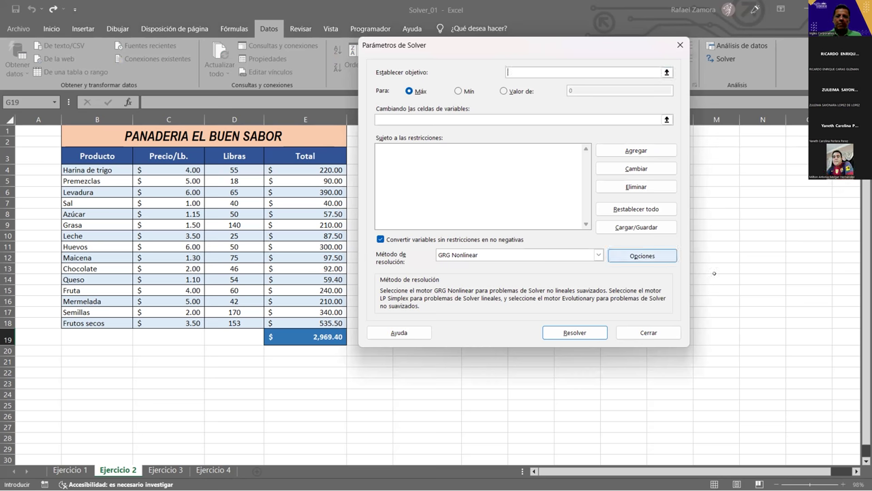
pyautogui.click(648, 332)
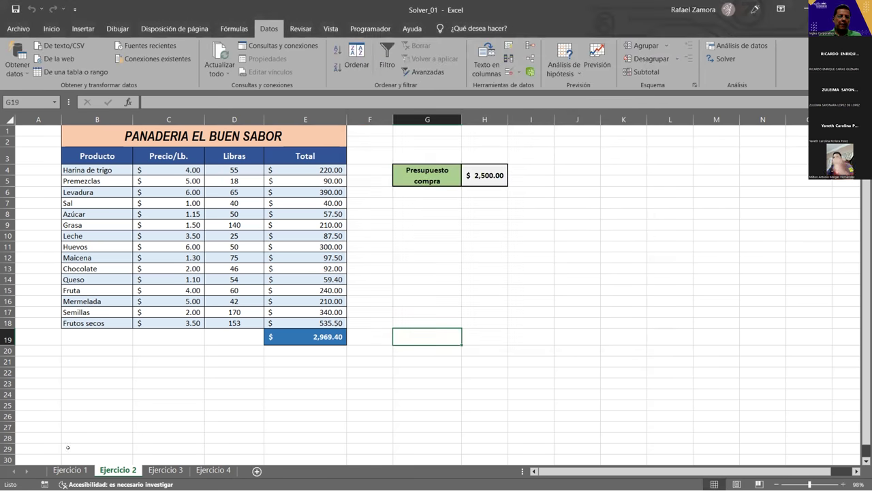
pyautogui.click(69, 469)
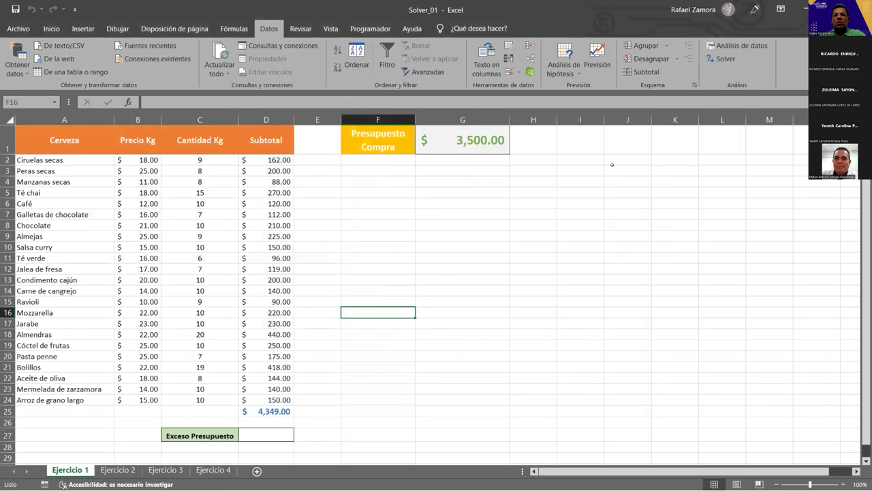
pyautogui.click(721, 58)
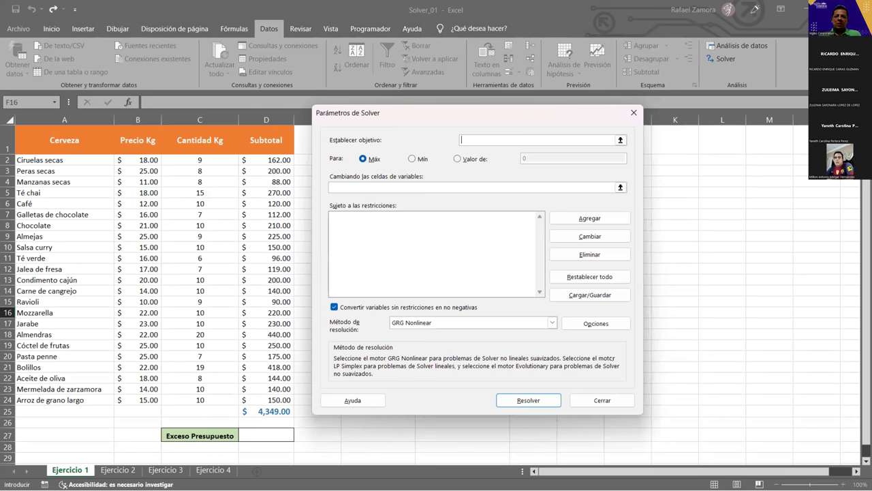
# - Close and reopen Solver on Ejercicio 1, shift it aside, then close it unsolved
pyautogui.click(598, 398)
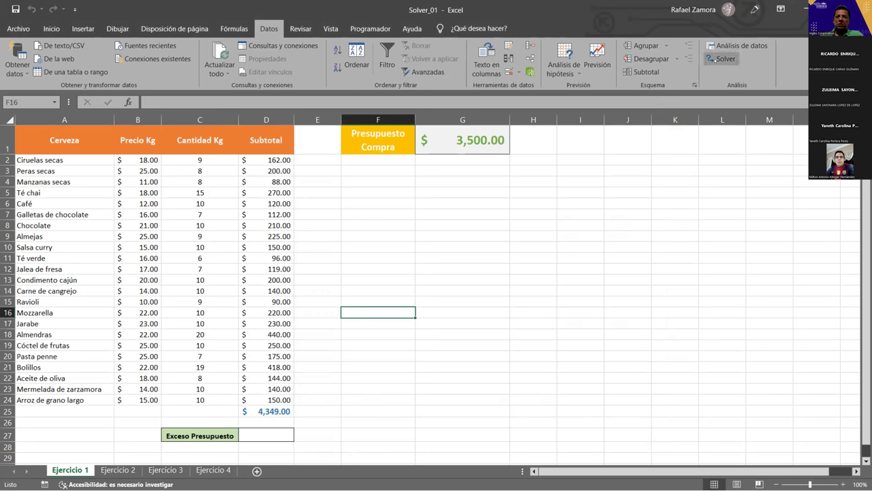
pyautogui.click(720, 60)
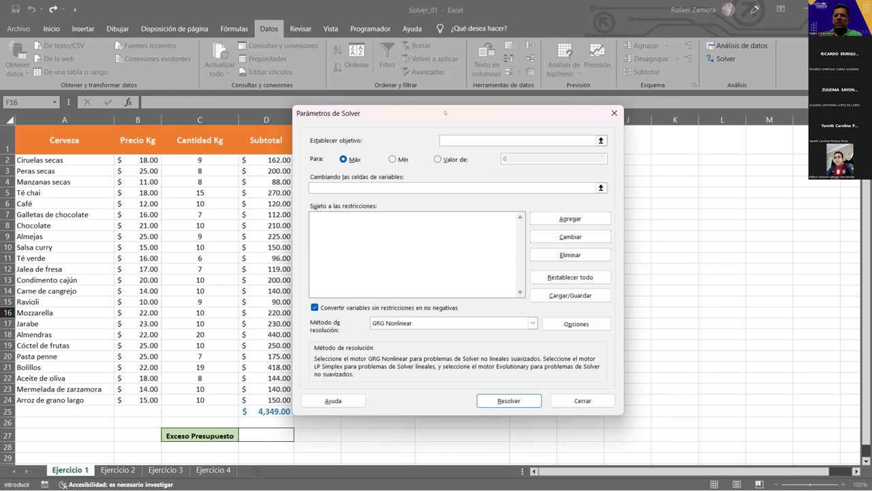
pyautogui.moveTo(445, 112); pyautogui.dragTo(494, 122)
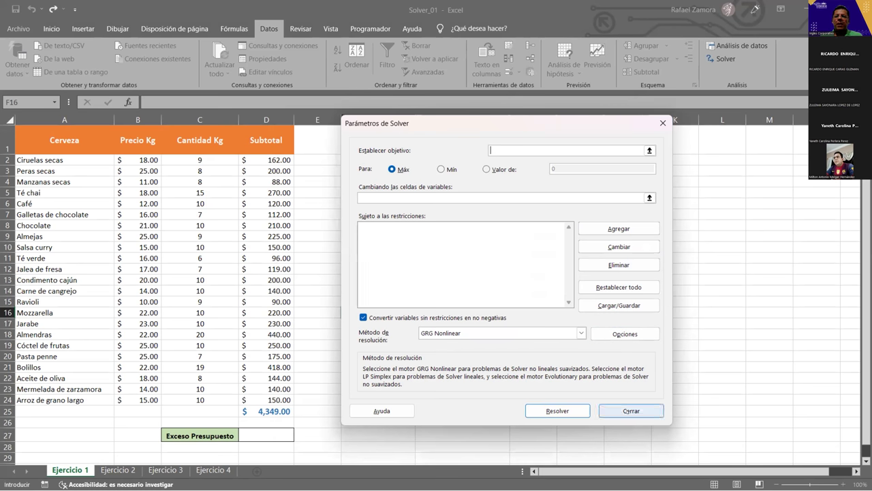
pyautogui.click(631, 410)
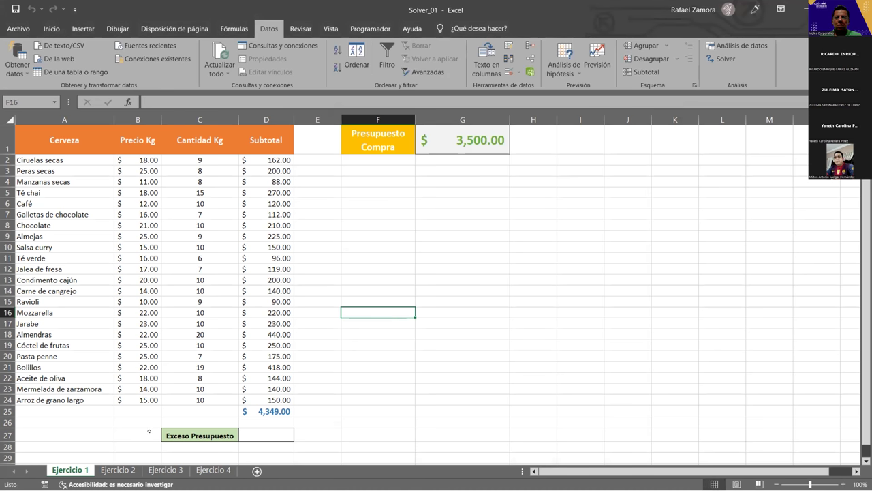
# - Flip between Ejercicio 1 and Ejercicio 2, ending on Ejercicio 2 with G14 selected
pyautogui.click(118, 470)
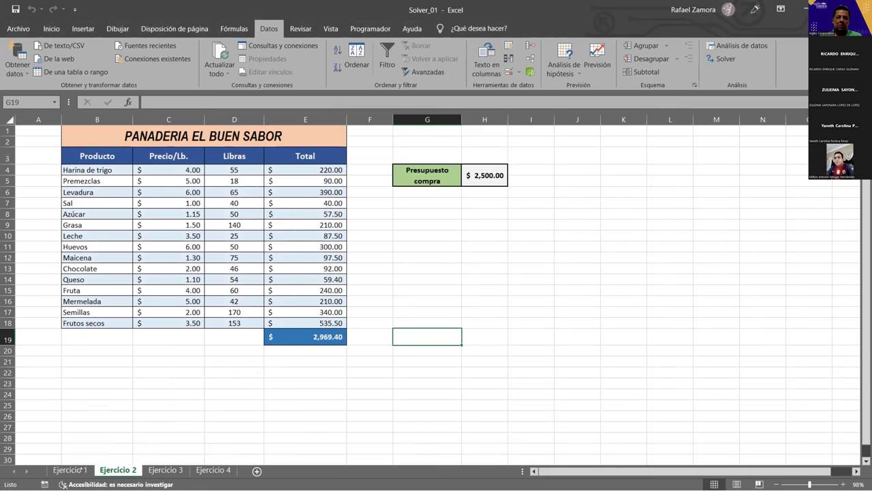
pyautogui.click(82, 469)
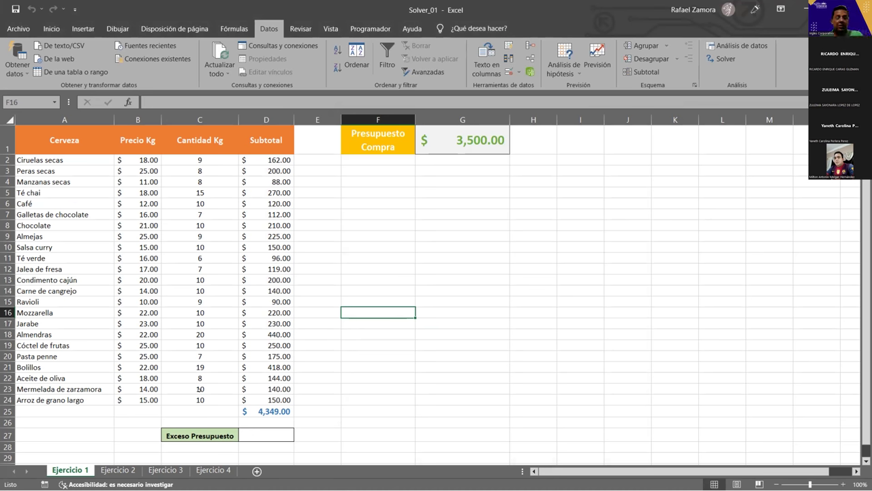
pyautogui.click(118, 470)
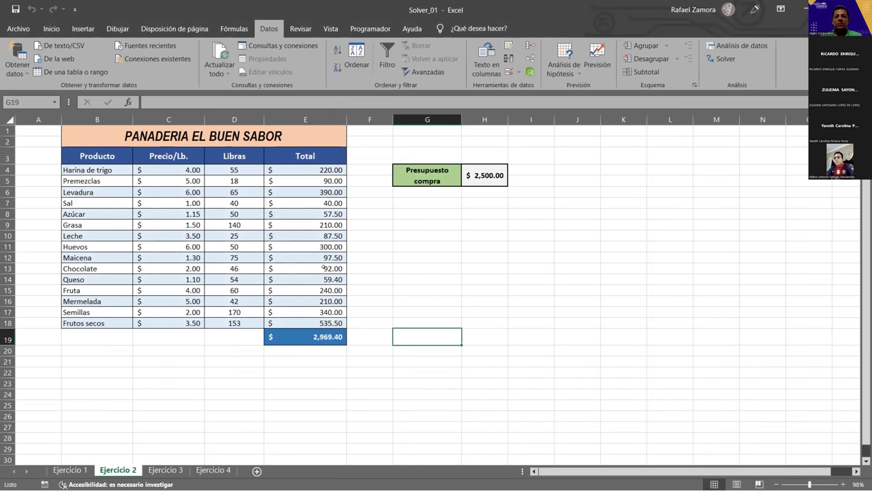
pyautogui.click(410, 276)
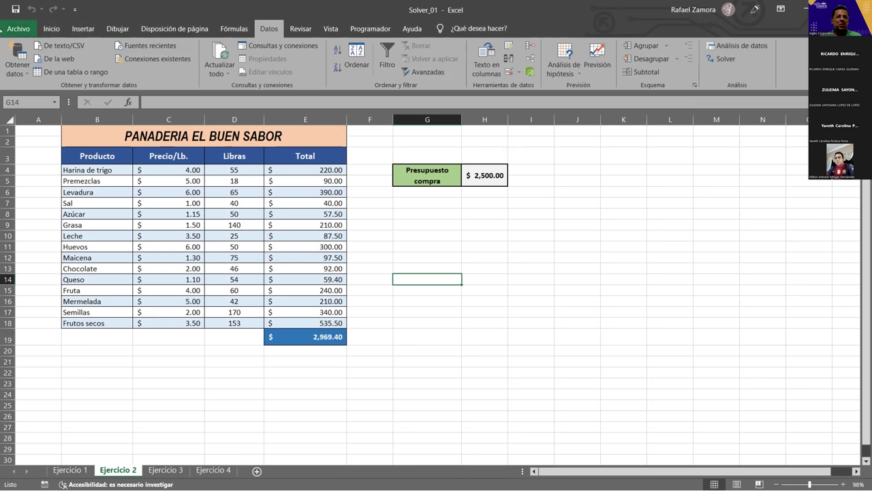
# - Verify in Excel Options that the Solver and Herramientas para análisis add-ins are enabled
pyautogui.click(2, 29)
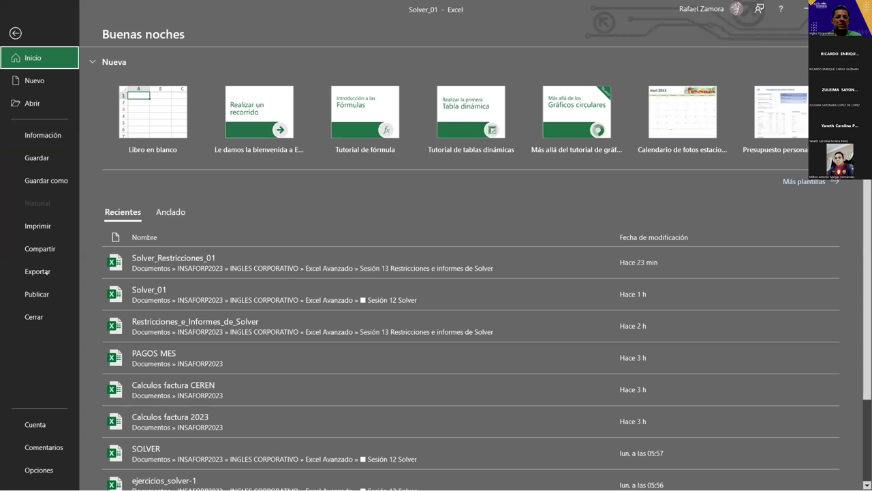
pyautogui.press('Escape')
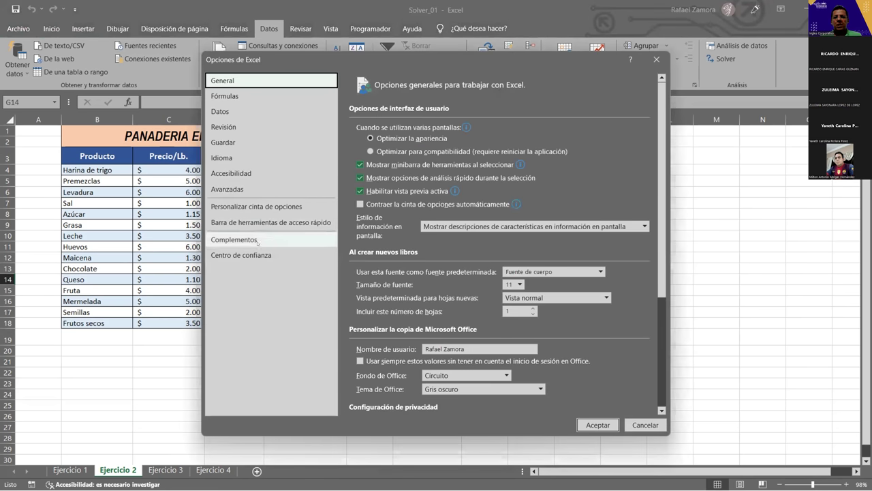
pyautogui.click(256, 255)
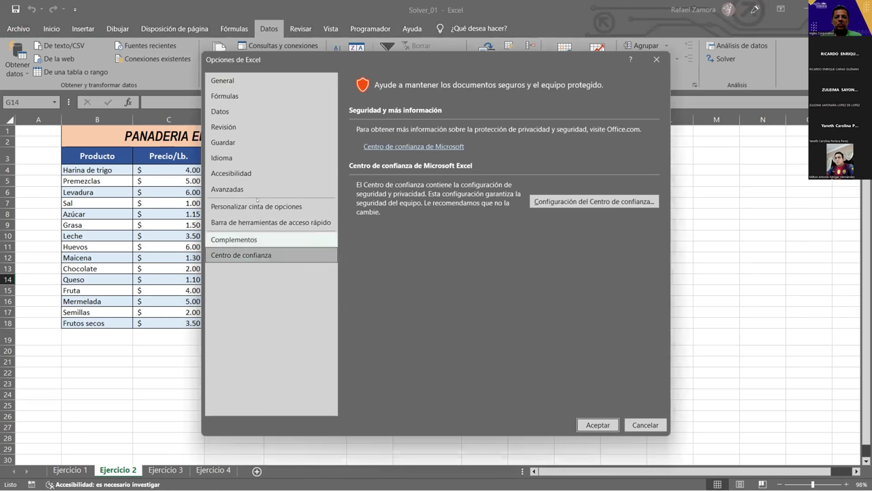
pyautogui.click(235, 239)
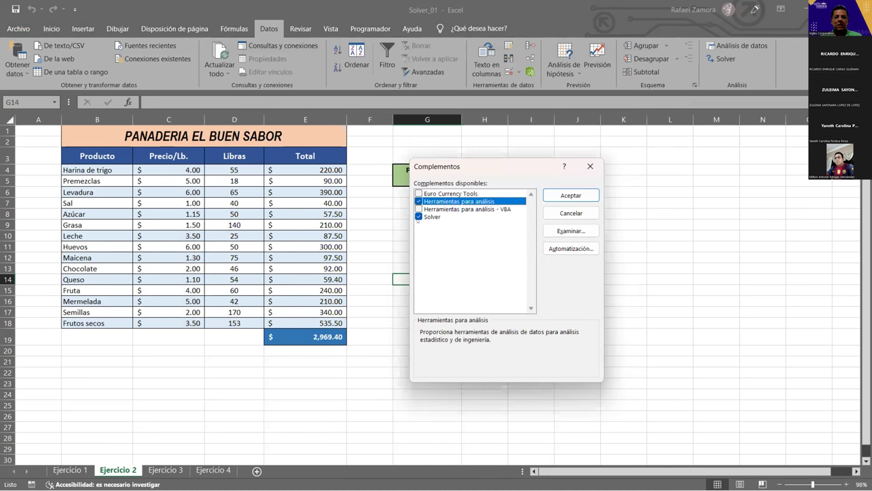
pyautogui.click(590, 167)
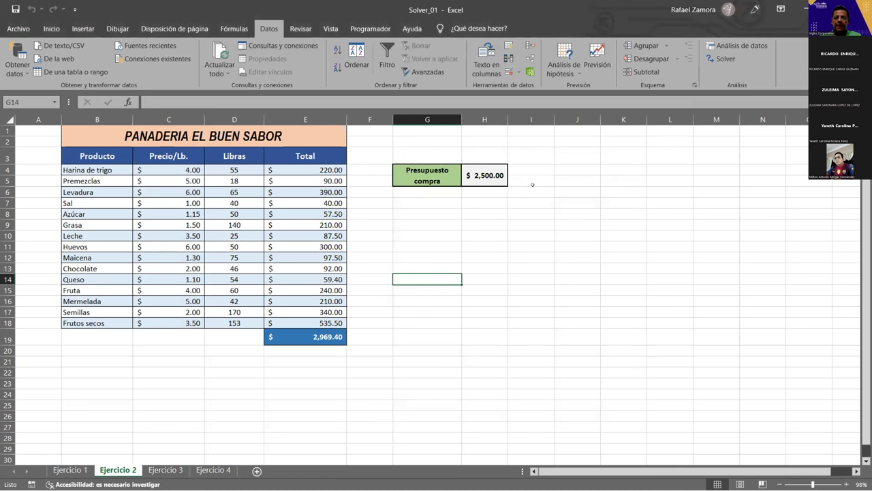
pyautogui.click(485, 280)
# - Open Solver from cell G13, reset all its settings, and move the dialog aside
pyautogui.click(430, 232)
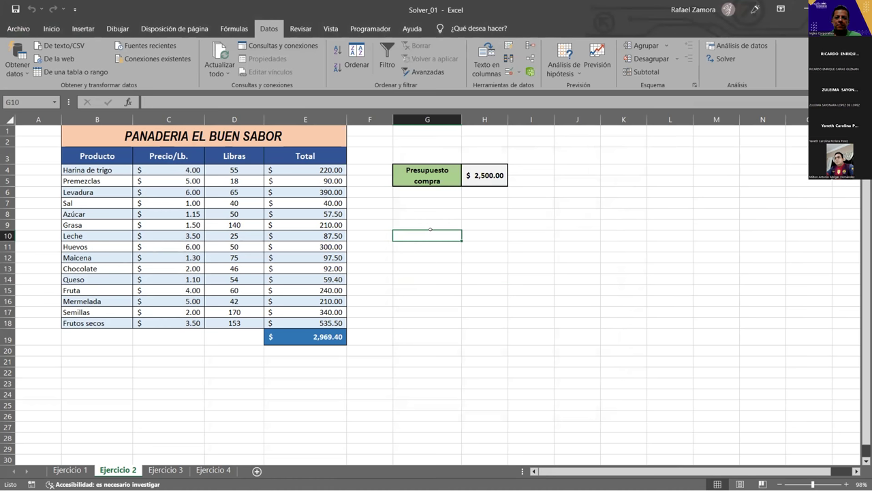
pyautogui.click(437, 266)
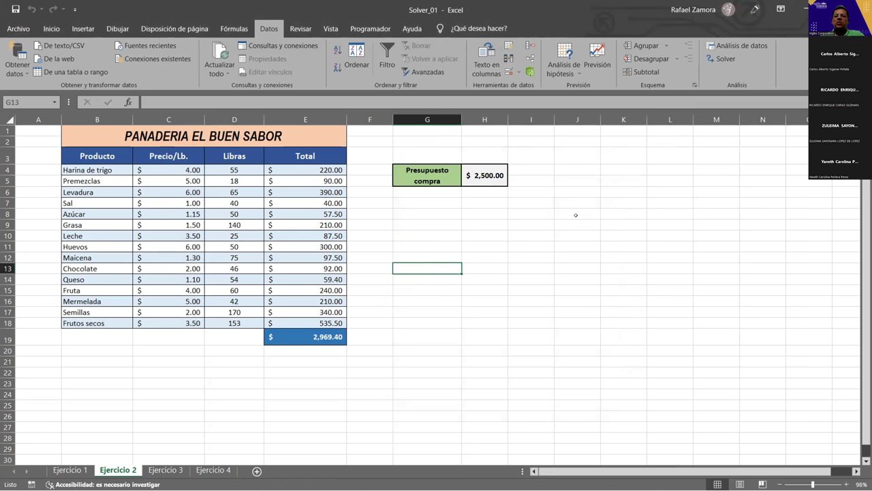
pyautogui.click(725, 59)
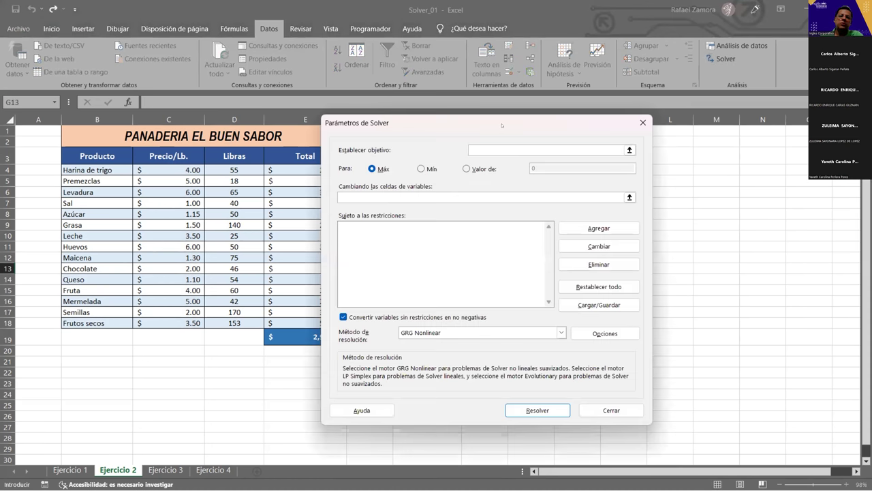
pyautogui.moveTo(501, 124); pyautogui.dragTo(519, 46)
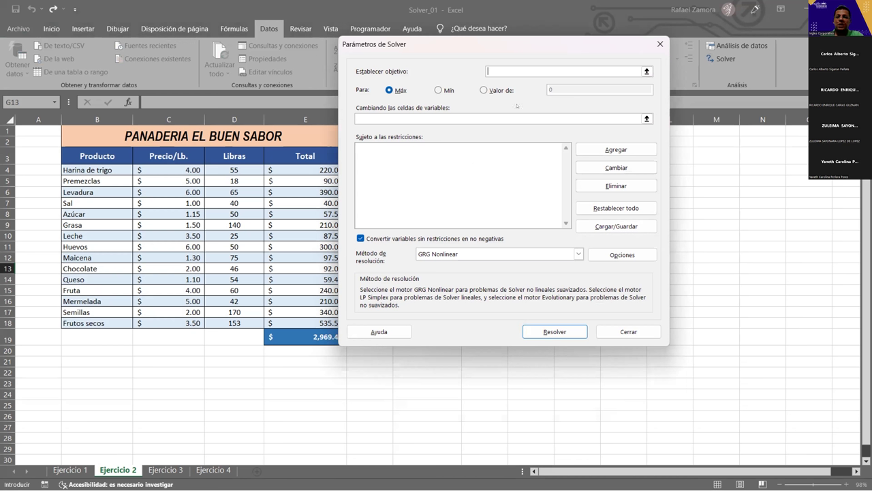
pyautogui.click(622, 203)
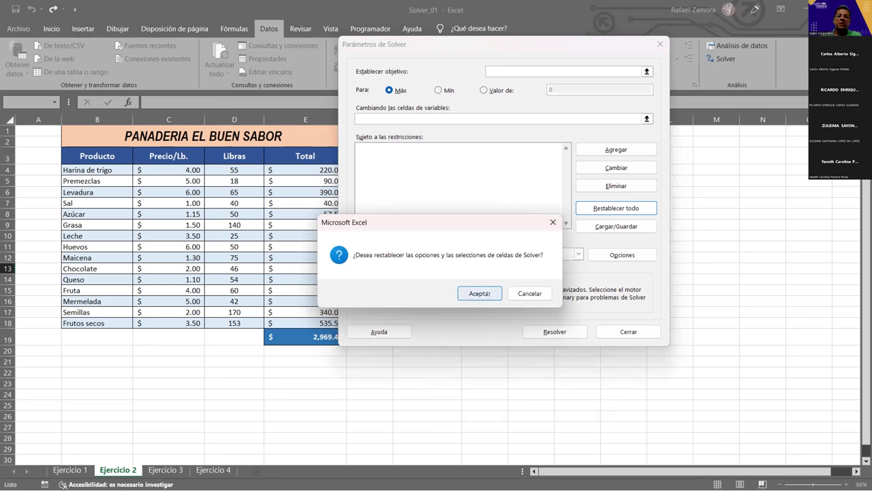
pyautogui.click(480, 293)
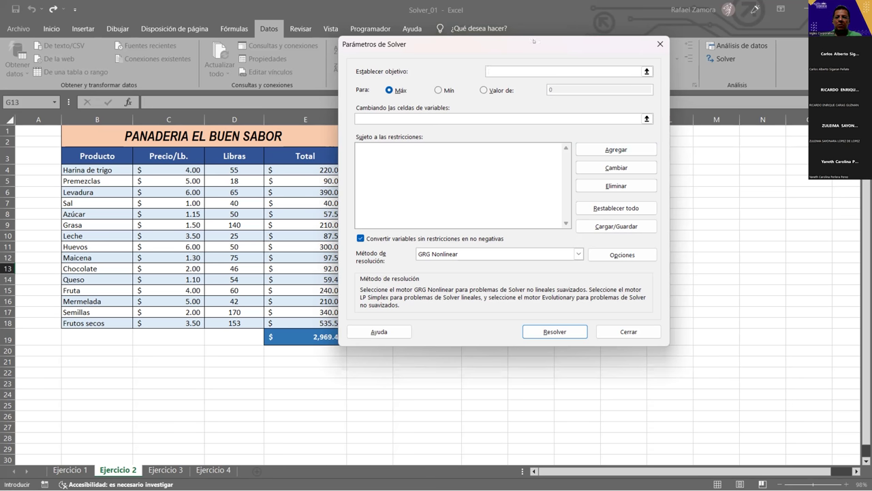
pyautogui.moveTo(534, 41); pyautogui.dragTo(424, 6)
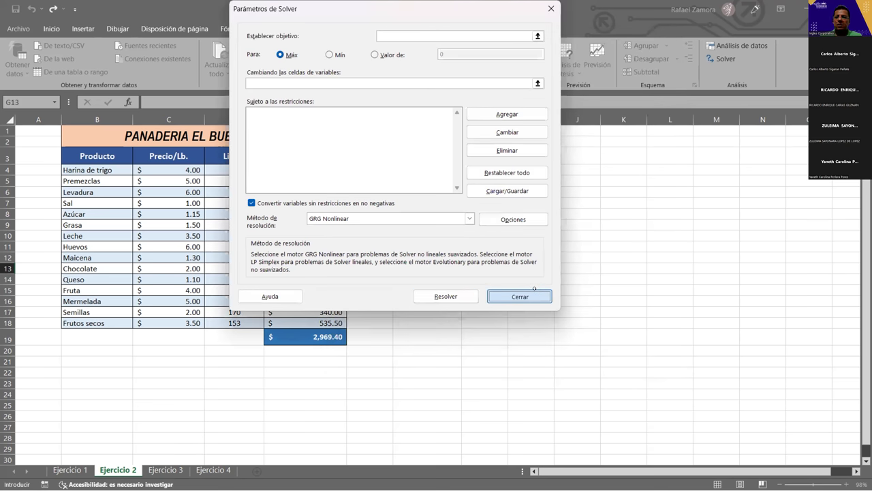
# - Close Solver and paste a picture of the product table at H17, dragging it beside the table
pyautogui.click(534, 289)
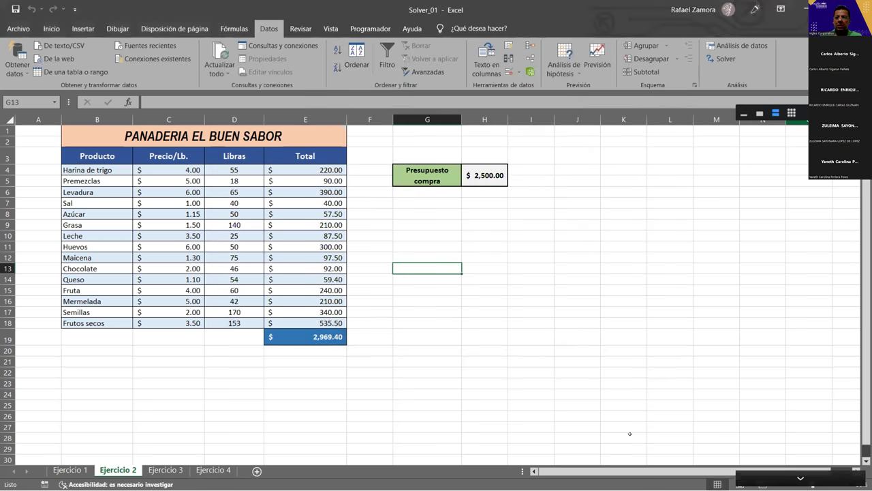
pyautogui.hscroll(2, 613, 433)
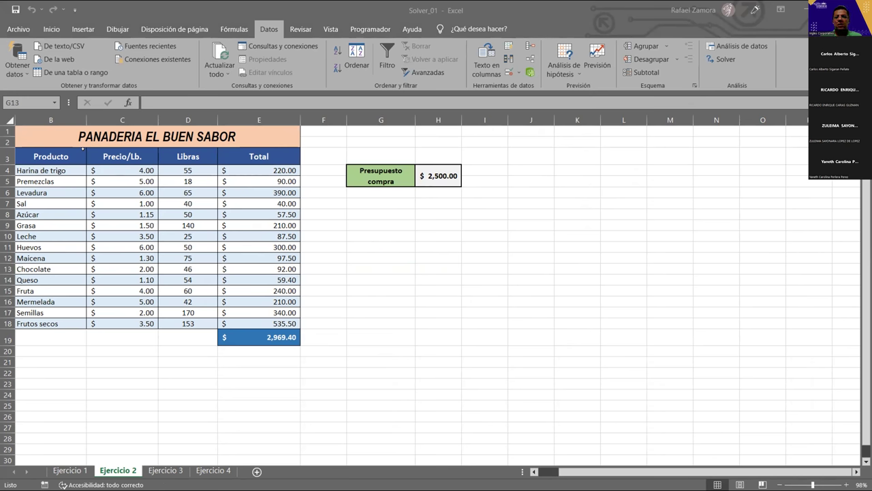
pyautogui.click(434, 317)
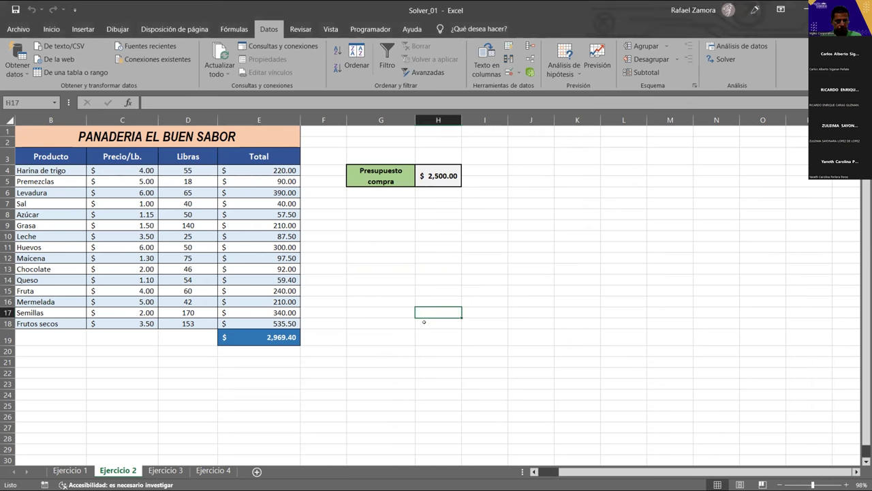
pyautogui.hotkey('ctrl', 'v')
pyautogui.moveTo(455, 289); pyautogui.dragTo(354, 217)
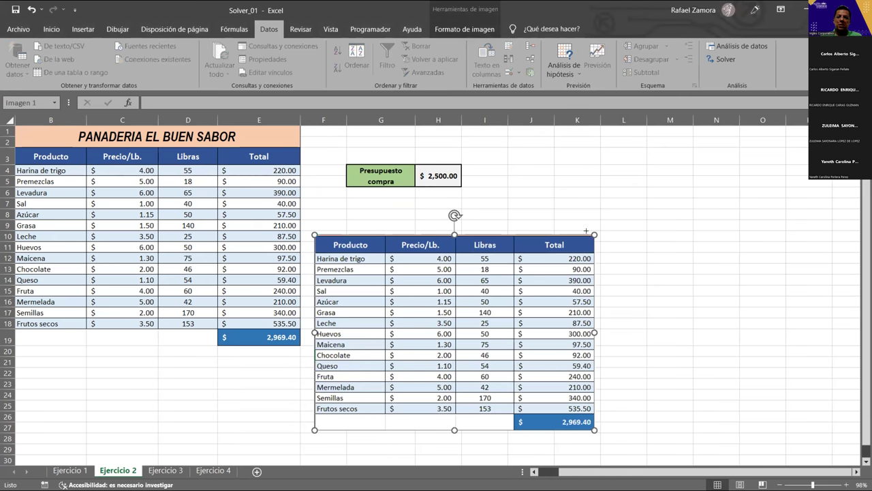
# - Resize and reposition the table picture beneath the 2,500.00 purchase budget, then deselect it
pyautogui.moveTo(594, 235); pyautogui.dragTo(509, 294)
pyautogui.moveTo(455, 332)
pyautogui.mouseDown()
pyautogui.moveTo(468, 281)
pyautogui.moveTo(443, 287)
pyautogui.mouseUp()
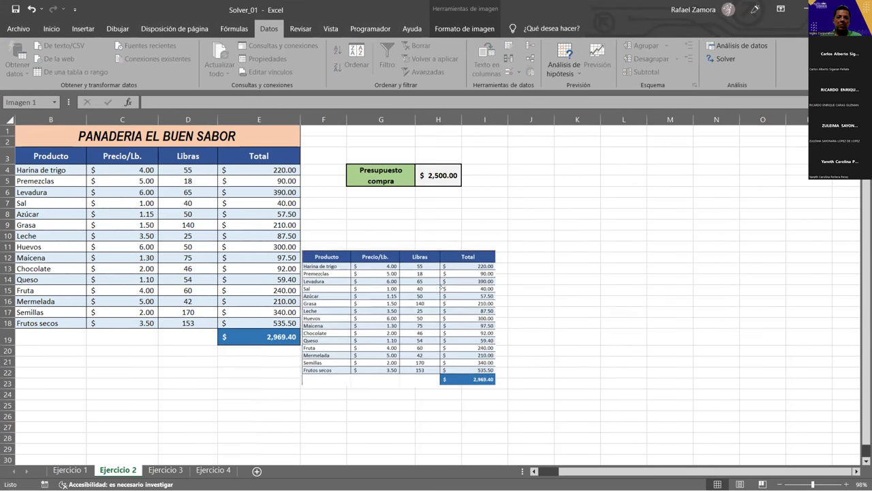
pyautogui.moveTo(496, 383); pyautogui.dragTo(553, 426)
pyautogui.moveTo(512, 368); pyautogui.dragTo(511, 395)
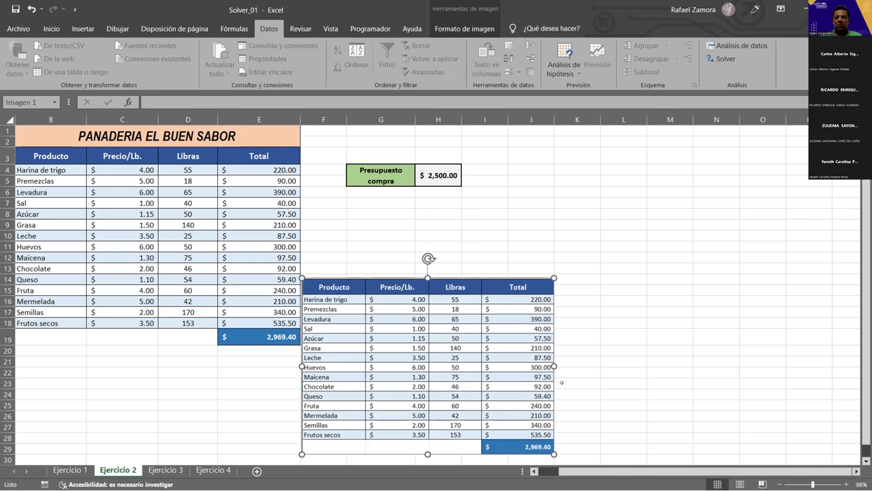
pyautogui.click(622, 395)
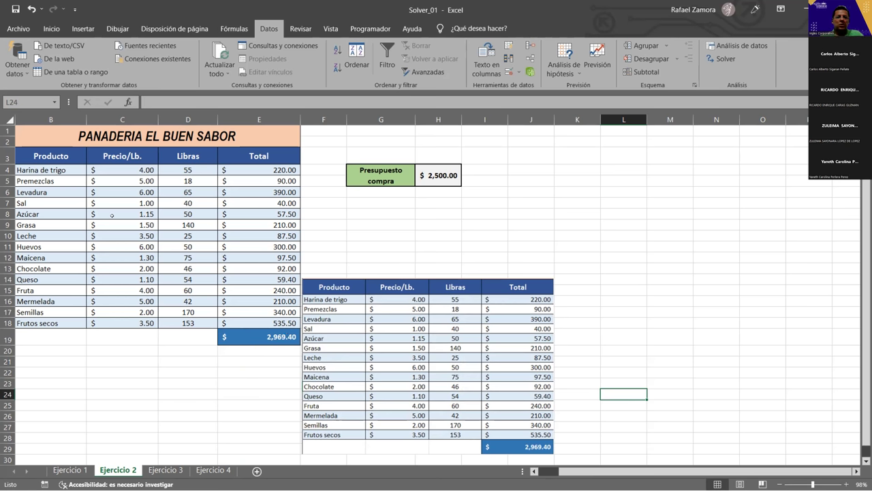
pyautogui.click(124, 199)
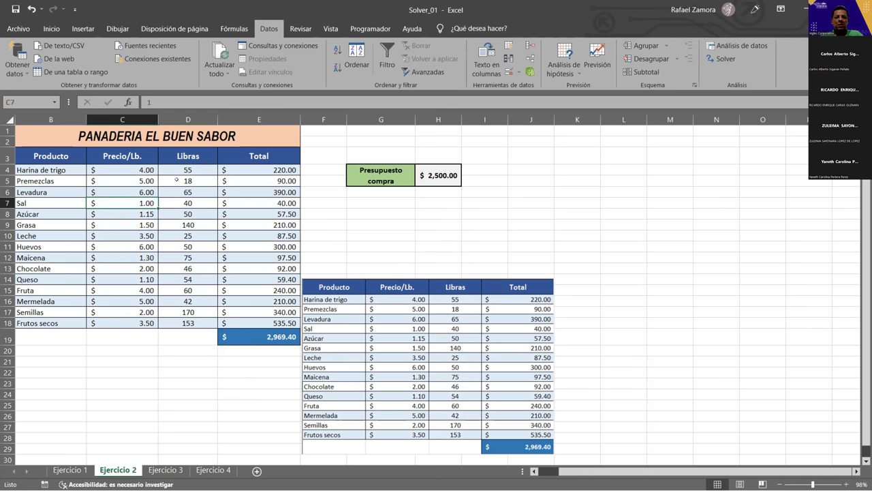
pyautogui.click(177, 181)
pyautogui.click(252, 172)
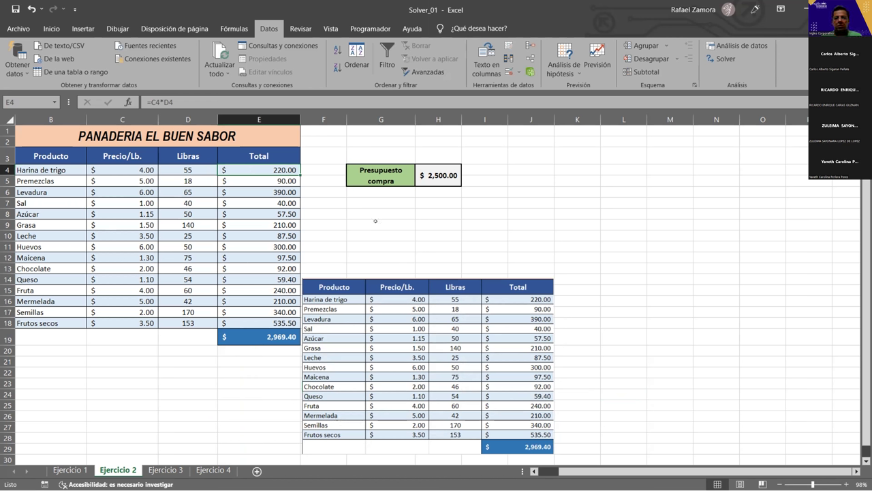
pyautogui.click(199, 235)
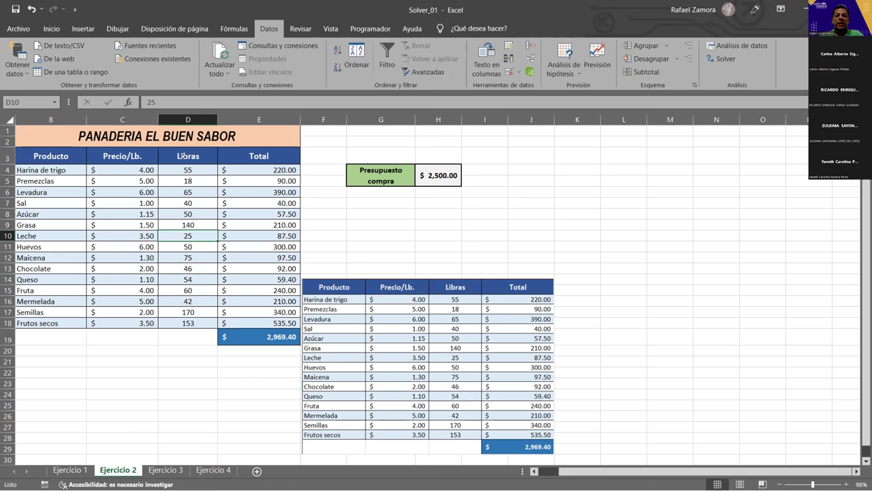
pyautogui.moveTo(182, 170); pyautogui.dragTo(171, 317)
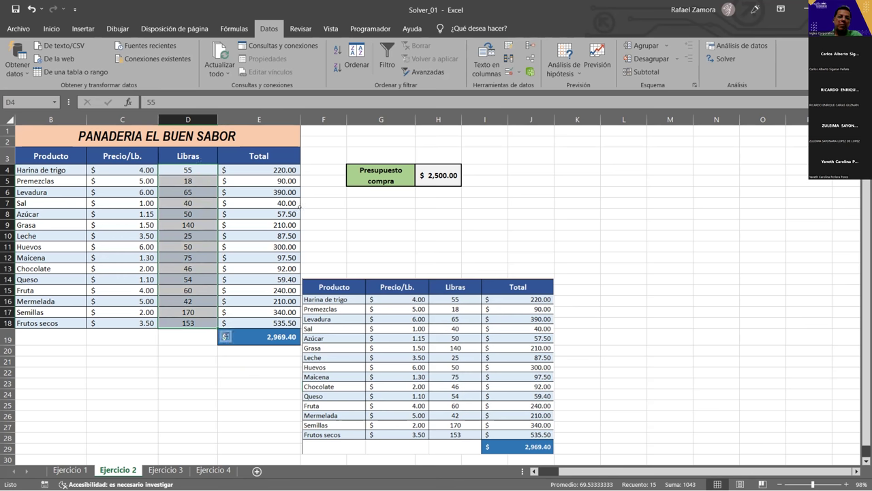
pyautogui.click(439, 243)
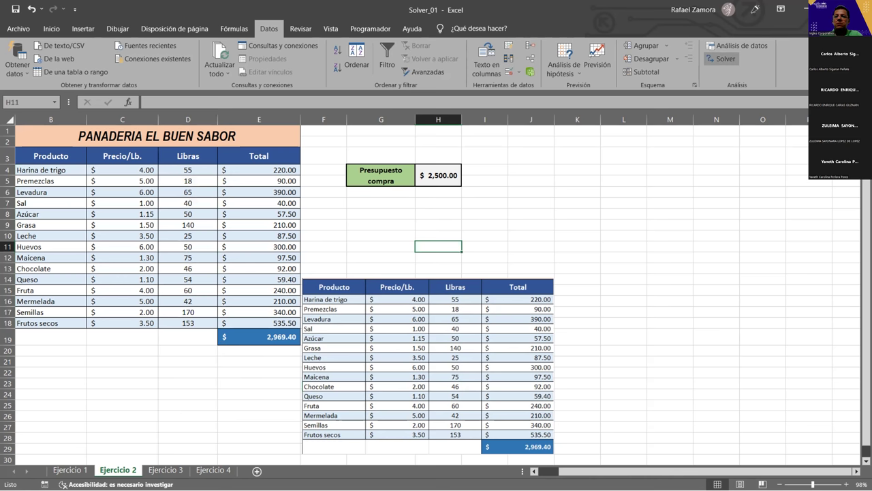
# - Open Solver, choose Valor de, and set the grand total cell $E$19 as the objective
pyautogui.click(722, 59)
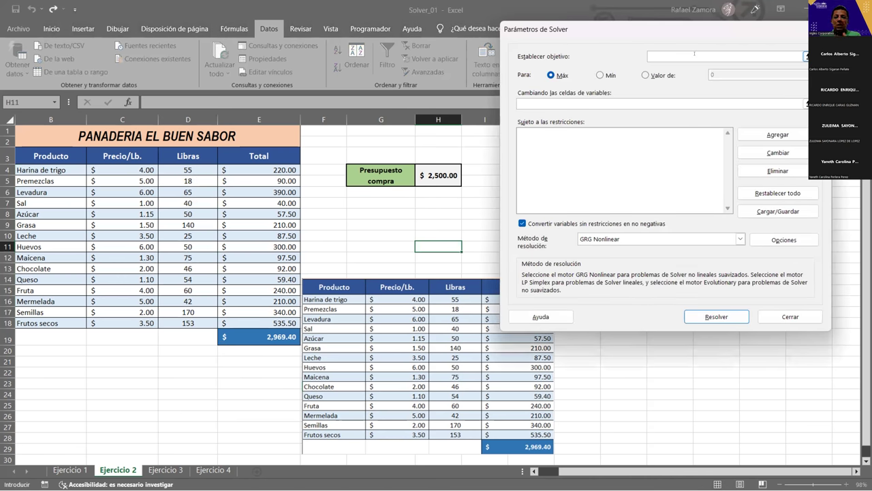
pyautogui.write('2500')
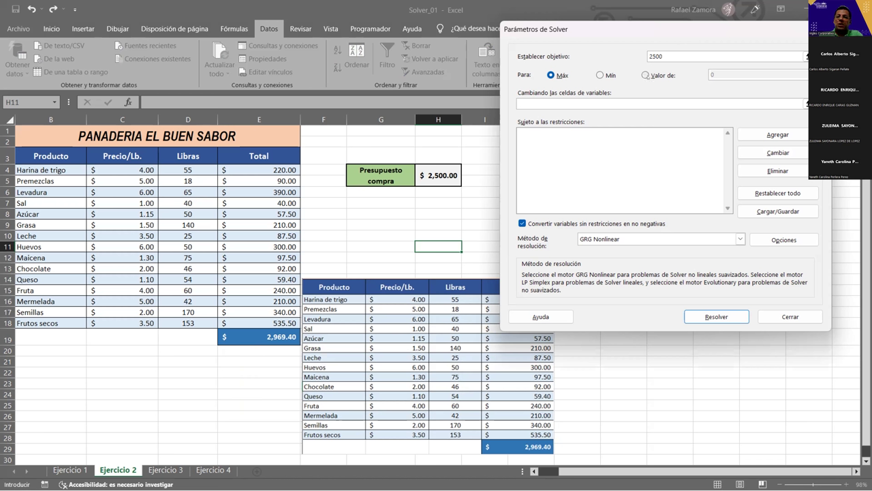
pyautogui.click(646, 75)
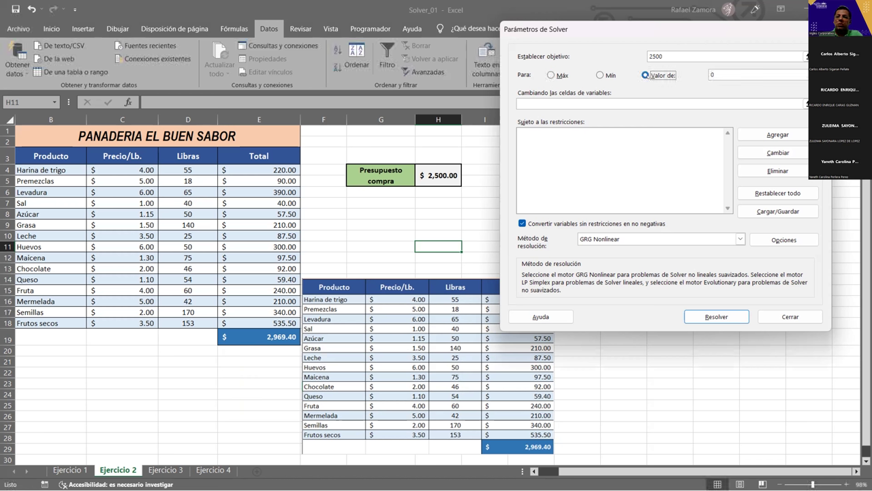
pyautogui.click(802, 59)
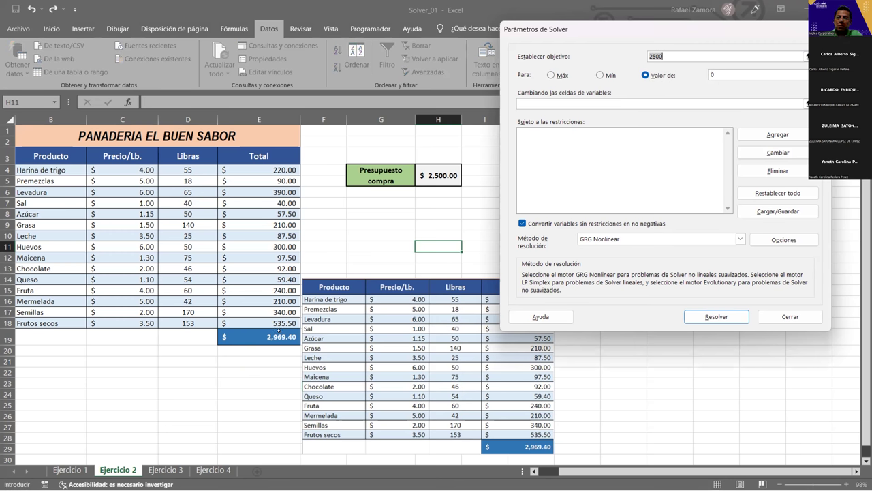
pyautogui.click(280, 332)
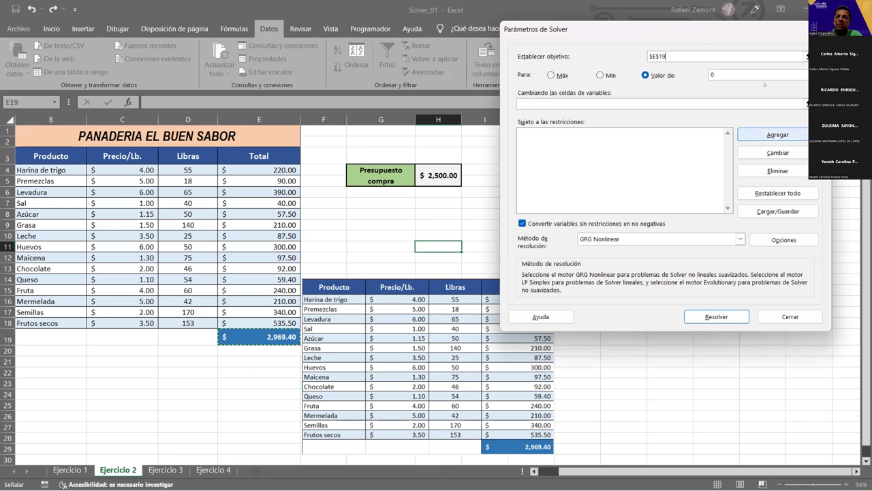
# - Set the Solver target value to 2500 and the variable cells to $D$4:$D$18
pyautogui.click(712, 74)
pyautogui.press('BackSpace')
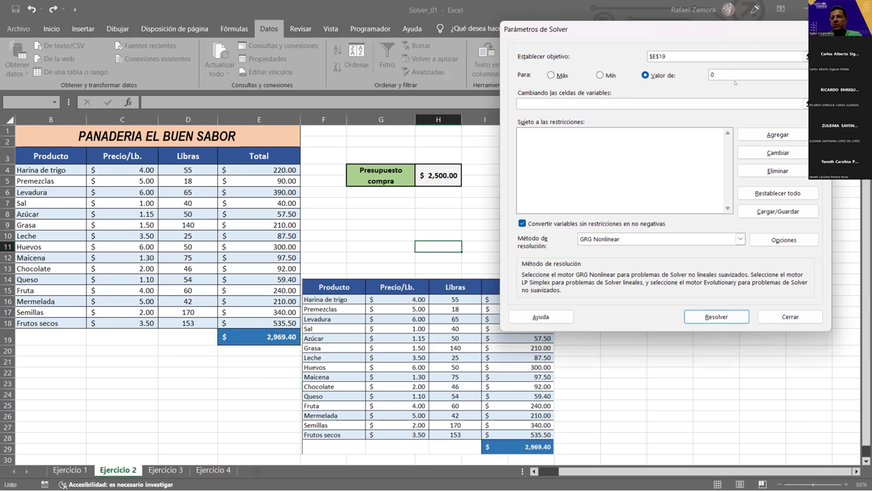
pyautogui.write('2500')
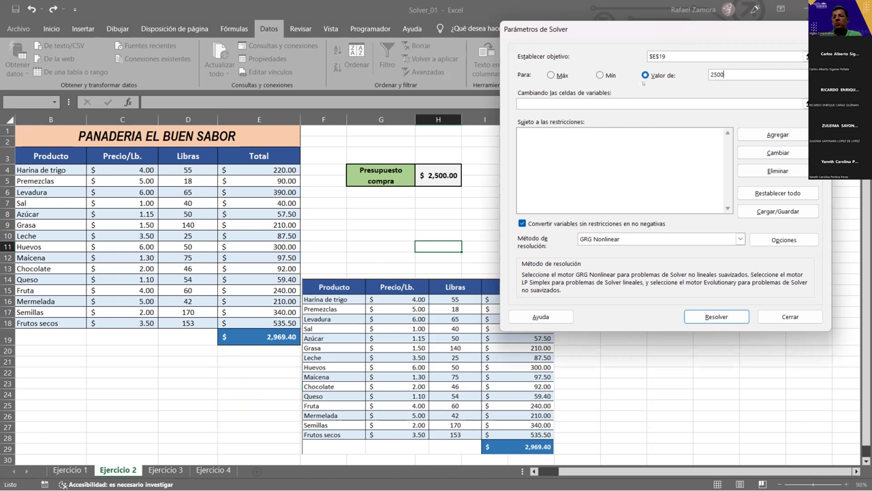
pyautogui.click(571, 100)
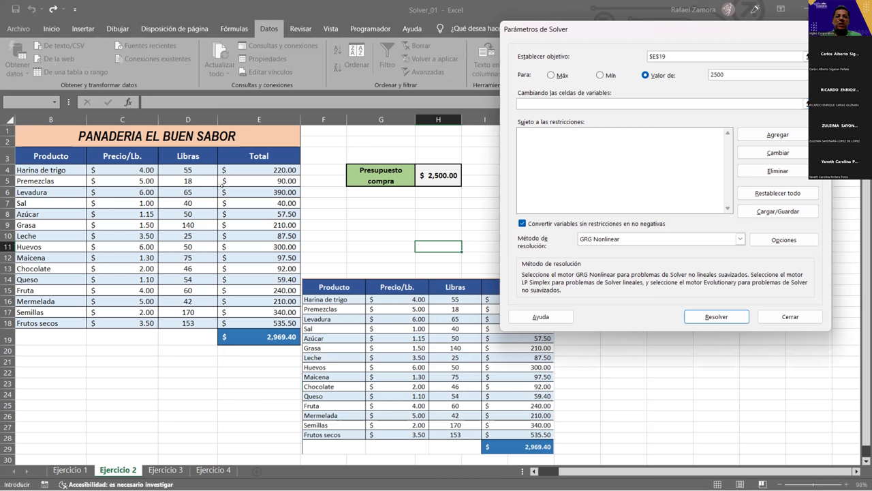
pyautogui.click(200, 169)
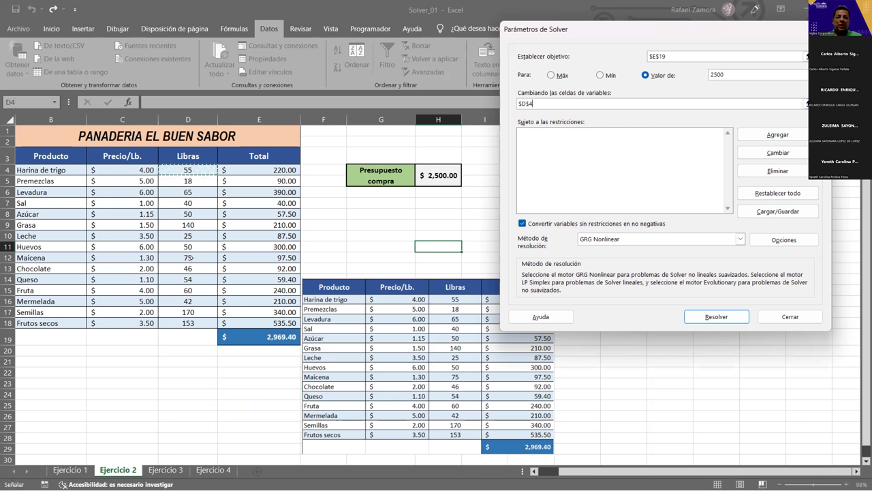
pyautogui.hotkey('ctrl', 'shift', 'Down')
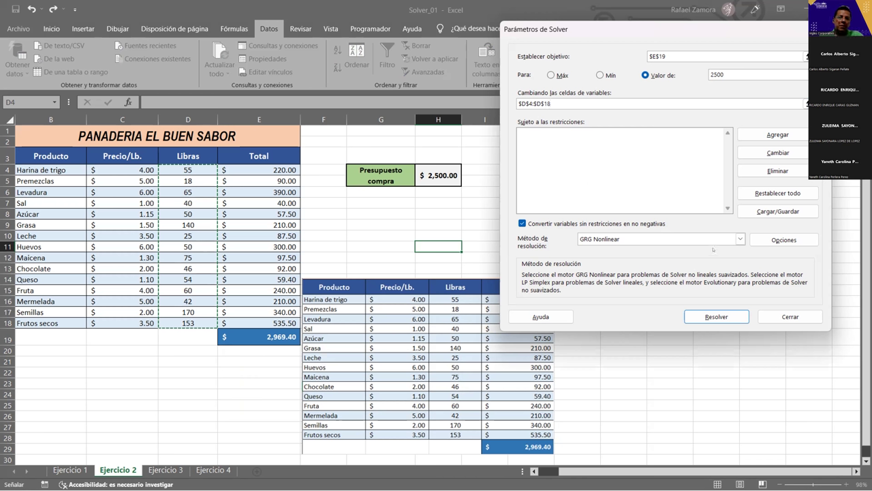
pyautogui.click(728, 34)
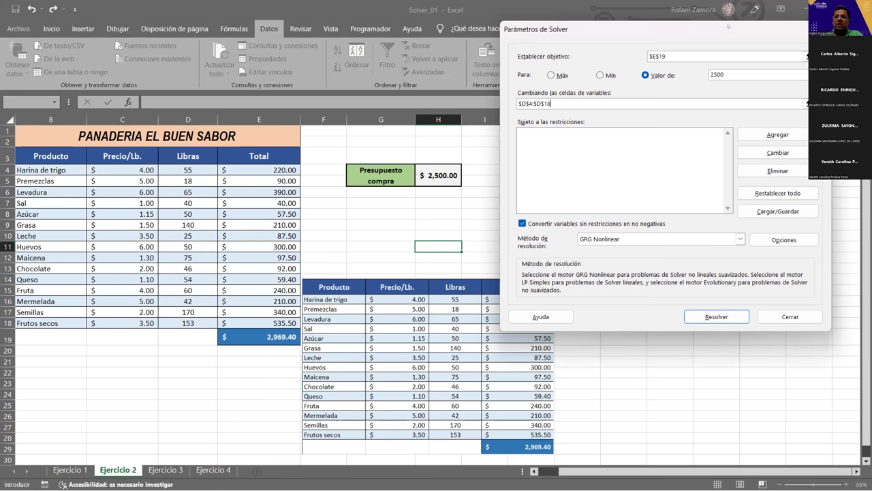
pyautogui.moveTo(728, 26); pyautogui.dragTo(752, 17)
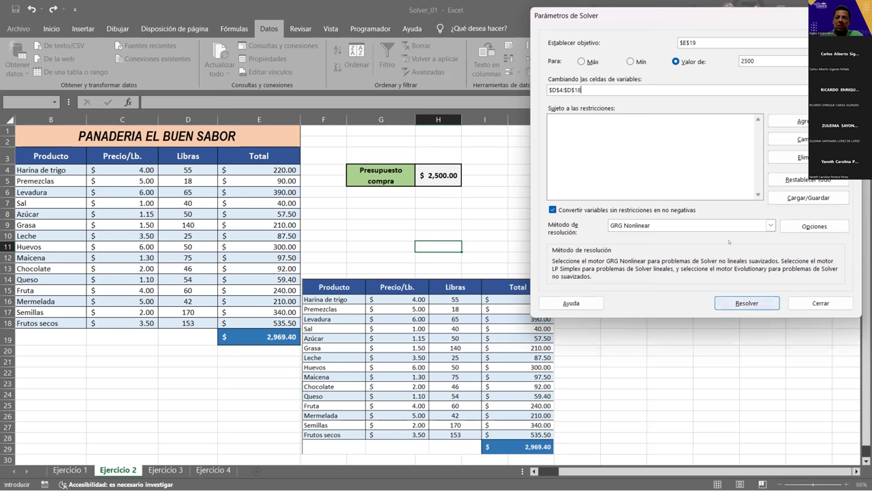
# - Run Solver to reach a 2,500 total, review the fractional result, then cancel it
pyautogui.press('Return')
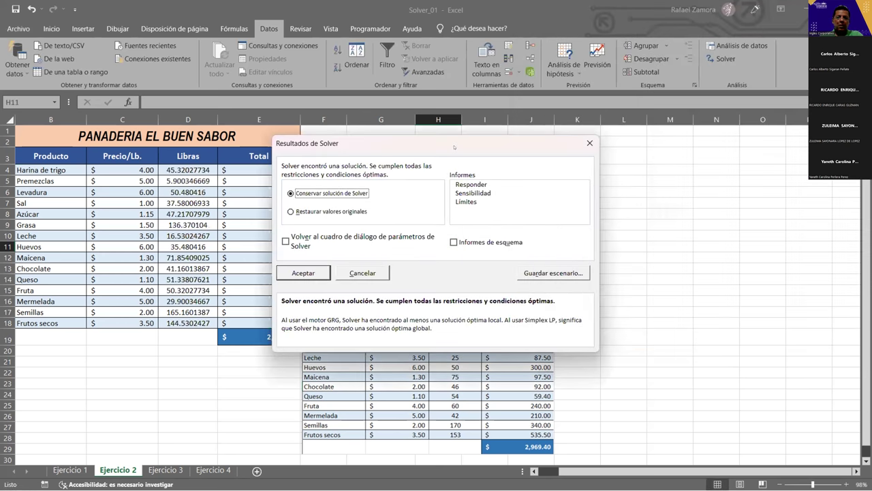
pyautogui.moveTo(453, 147)
pyautogui.mouseDown()
pyautogui.moveTo(634, 68)
pyautogui.moveTo(558, 19)
pyautogui.mouseUp()
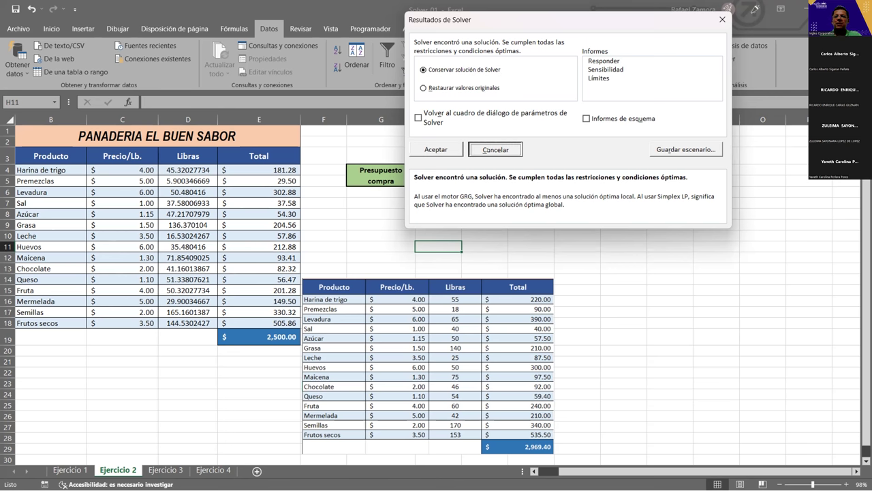
pyautogui.click(484, 148)
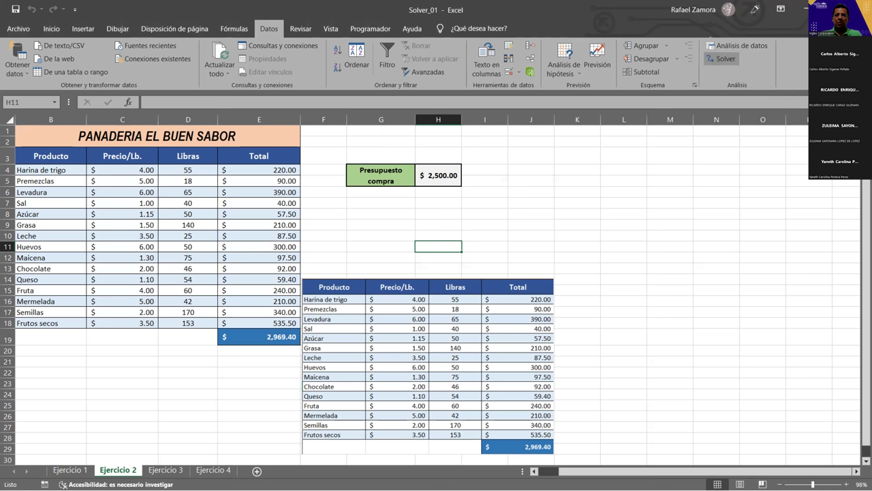
pyautogui.click(722, 59)
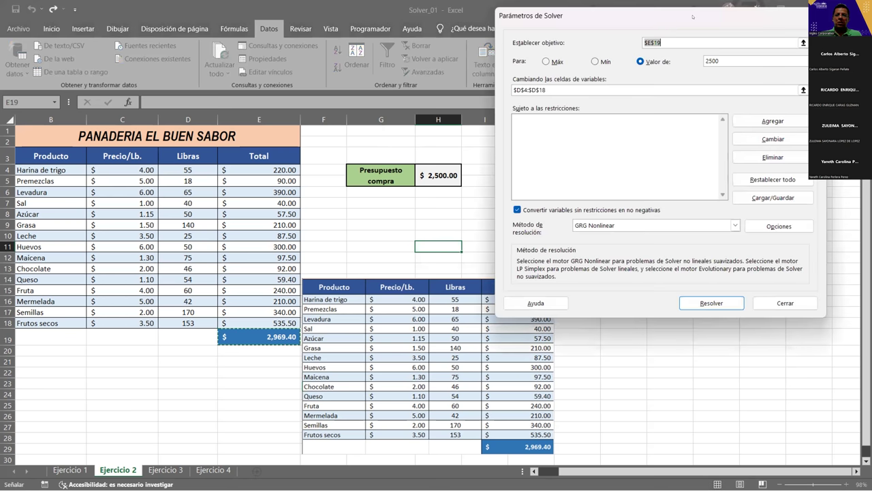
pyautogui.moveTo(692, 16); pyautogui.dragTo(568, 39)
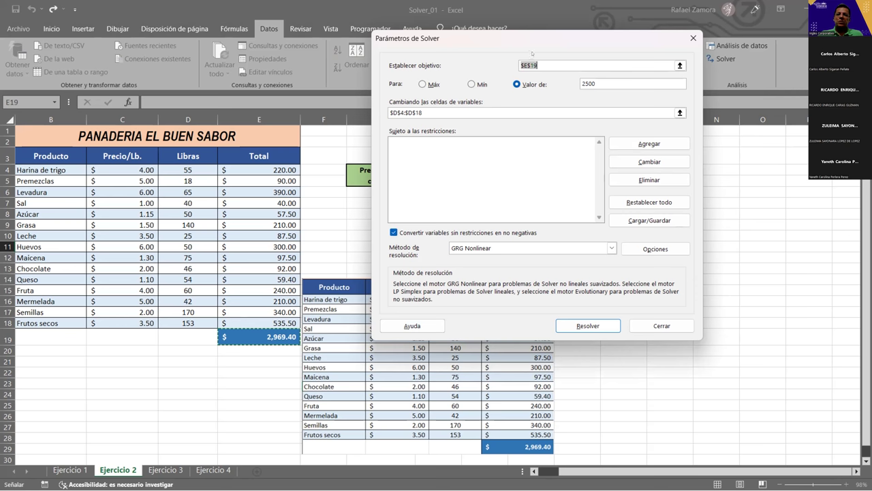
# - Re-run Solver with E19 targeting 2500, producing fractional Libras quantities
pyautogui.moveTo(532, 53); pyautogui.dragTo(630, 54)
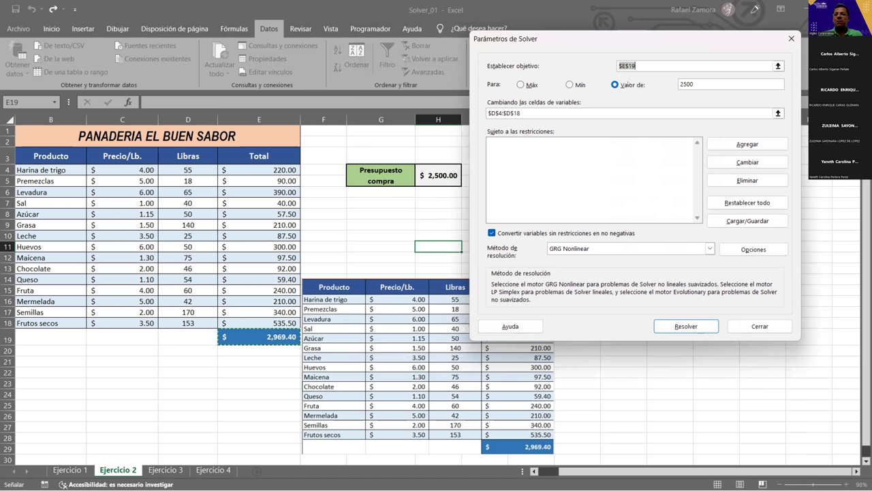
pyautogui.click(694, 83)
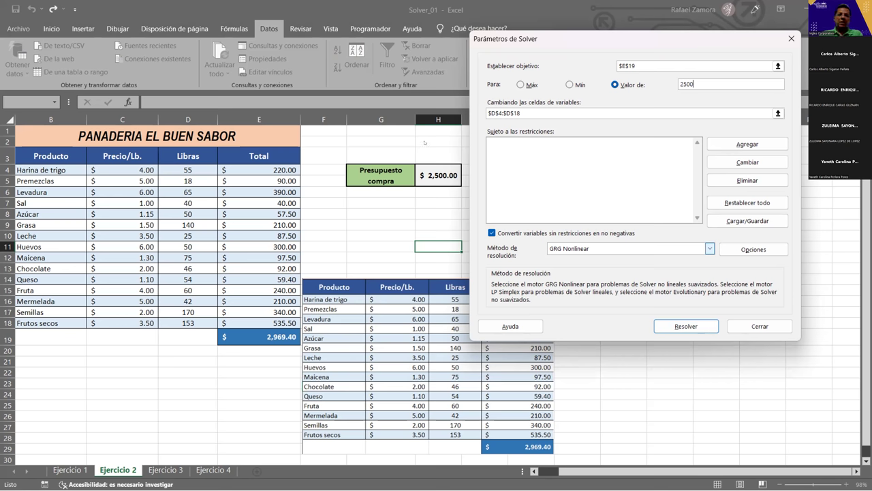
pyautogui.press('Return')
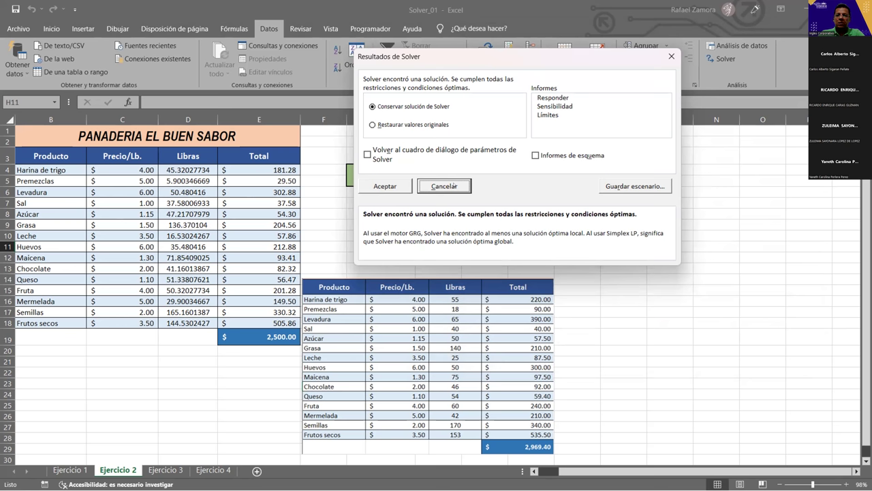
# - Cancel the Solver result, bringing back whole-number Libras quantities and the 2,969.40 total
pyautogui.click(444, 186)
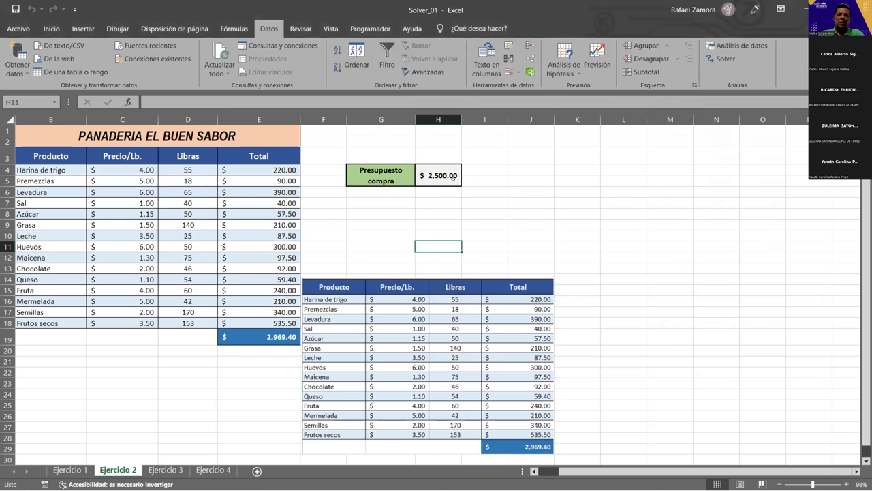
# - Shift the copied table picture slightly down and right, then check H4 and the Grasa total
pyautogui.moveTo(188, 169); pyautogui.dragTo(237, 309)
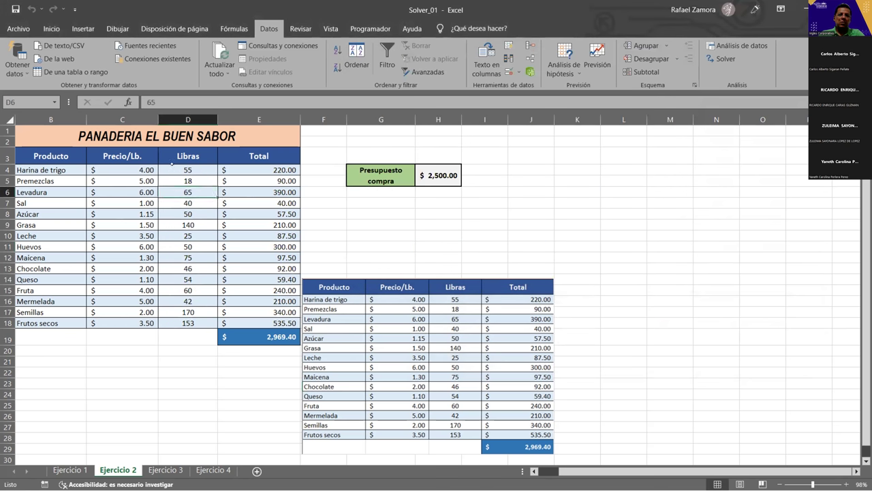
pyautogui.moveTo(446, 340); pyautogui.dragTo(449, 353)
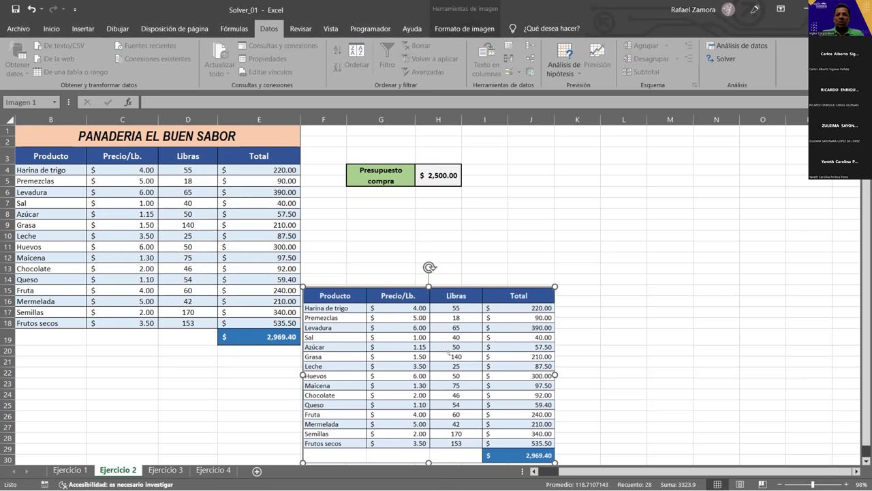
pyautogui.click(513, 211)
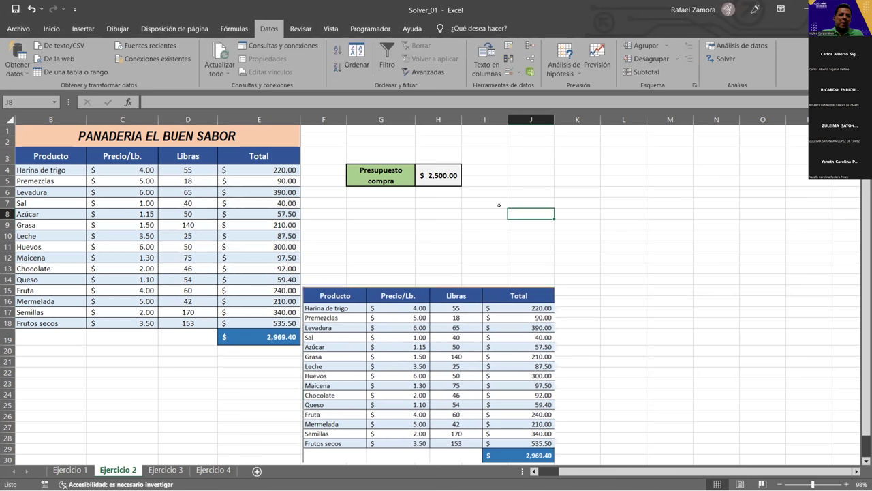
pyautogui.click(431, 175)
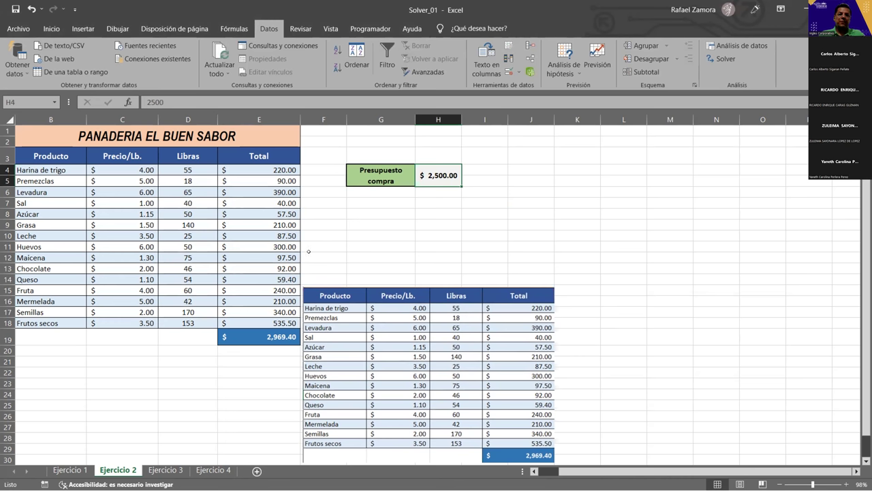
pyautogui.click(250, 224)
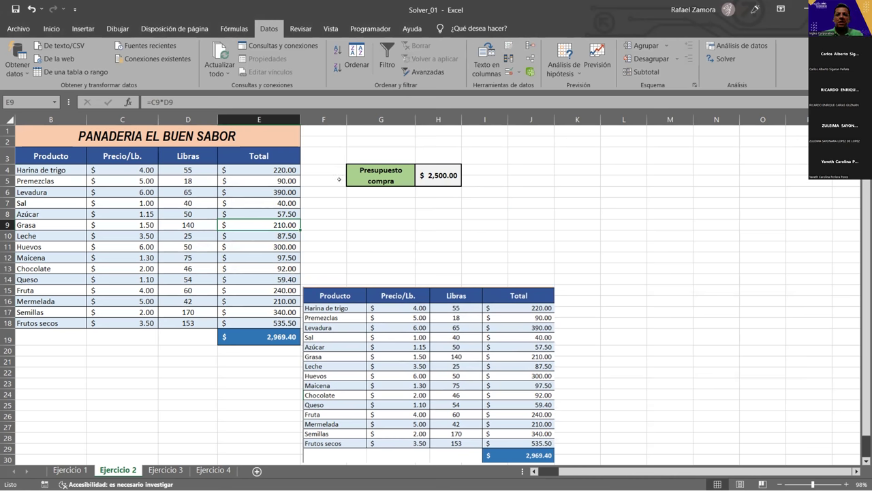
# - Solve E19 = 2500 again using the Simplex LP method instead of GRG Nonlinear
pyautogui.click(725, 59)
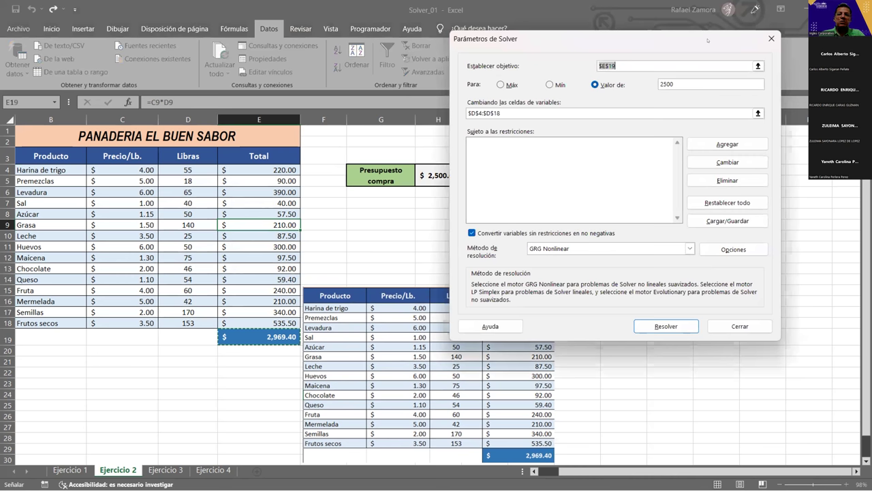
pyautogui.moveTo(708, 40); pyautogui.dragTo(739, 18)
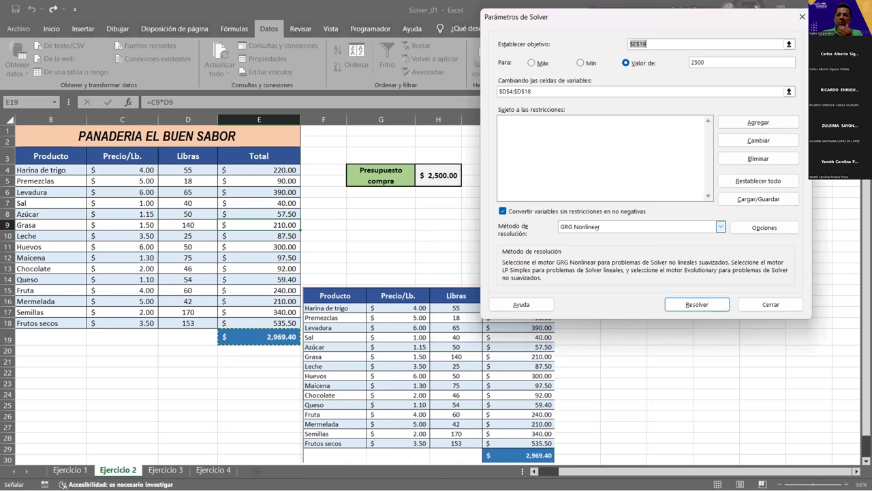
pyautogui.click(597, 227)
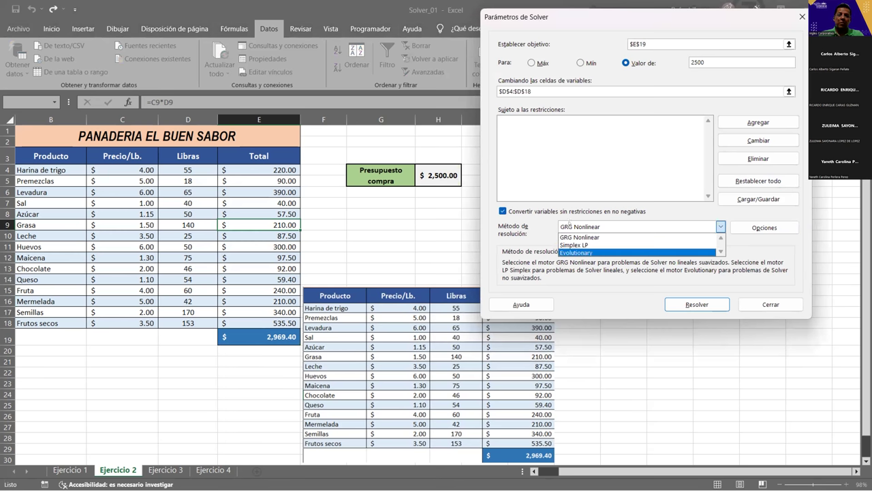
pyautogui.click(584, 245)
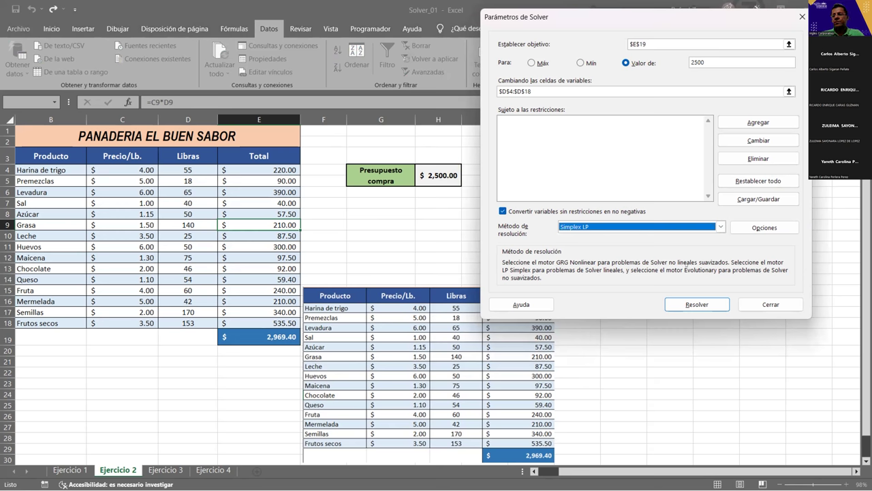
pyautogui.click(698, 305)
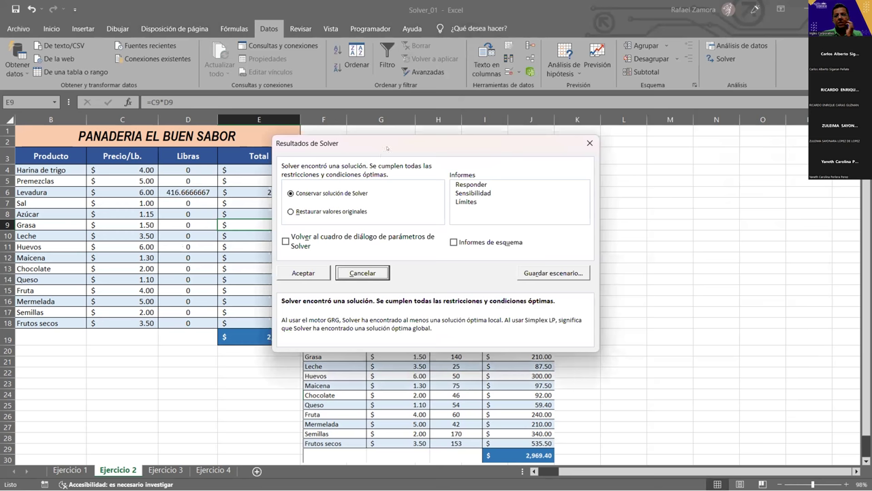
# - Discard the Simplex LP result (416.67 on Levadura) and check the Azúcar total in E8
pyautogui.moveTo(387, 148); pyautogui.dragTo(496, 73)
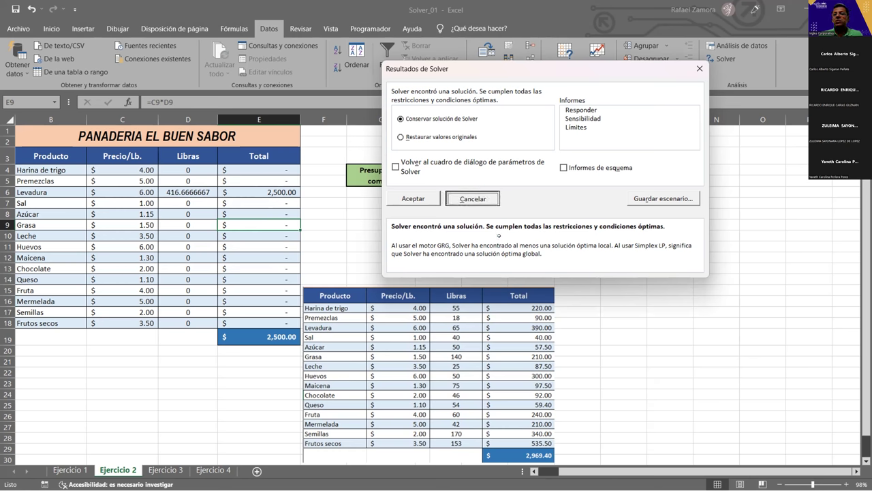
pyautogui.click(482, 194)
pyautogui.click(231, 214)
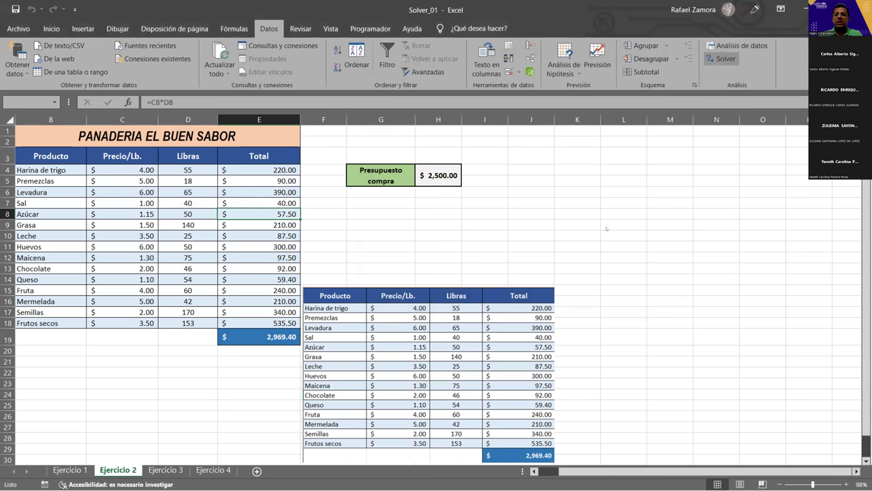
# - Close Solver without solving, check the Sal total in E7, and reopen the Solver parameters
pyautogui.click(723, 58)
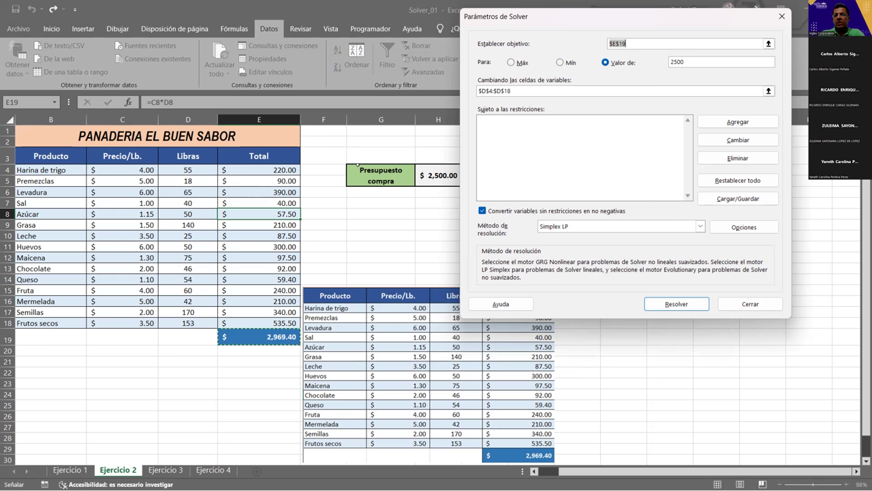
pyautogui.click(728, 303)
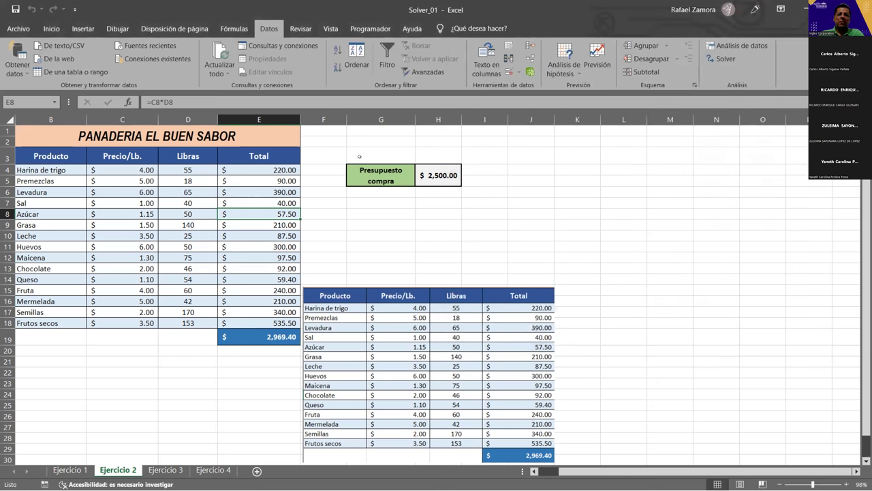
pyautogui.click(280, 202)
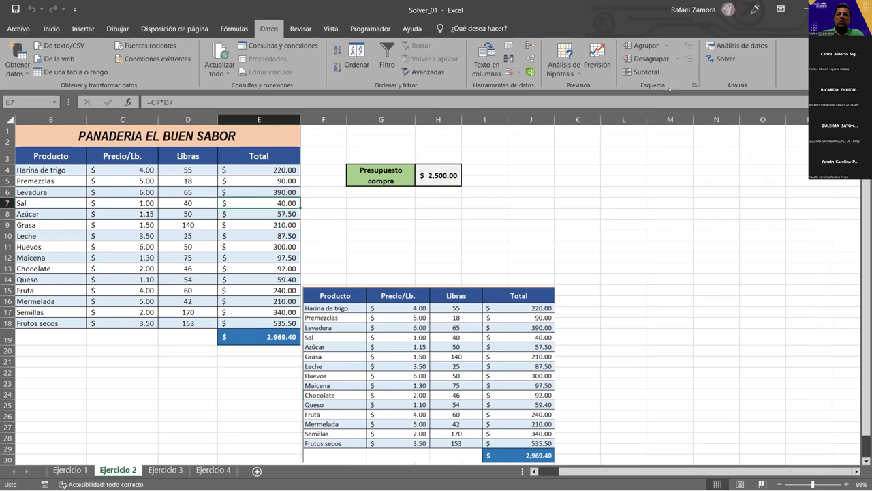
pyautogui.click(725, 60)
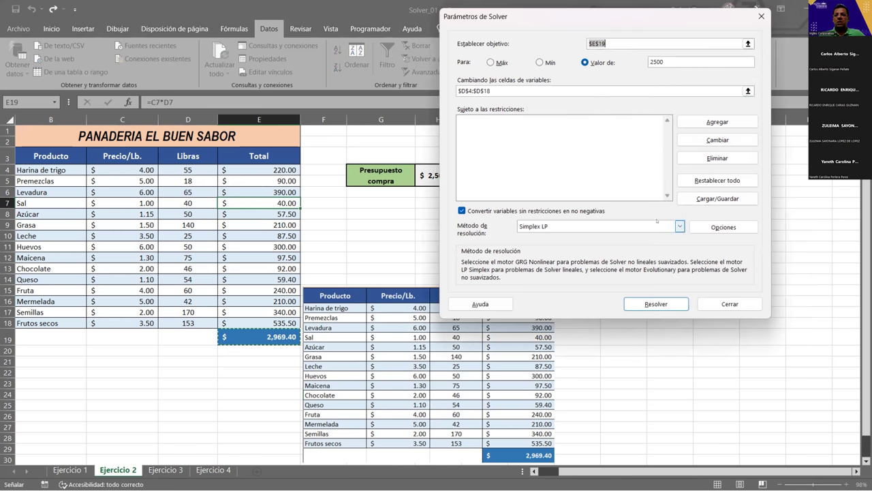
# - Switch the method back to GRG Nonlinear, solve, and keep the 2,500.00 solution
pyautogui.click(680, 226)
pyautogui.click(590, 236)
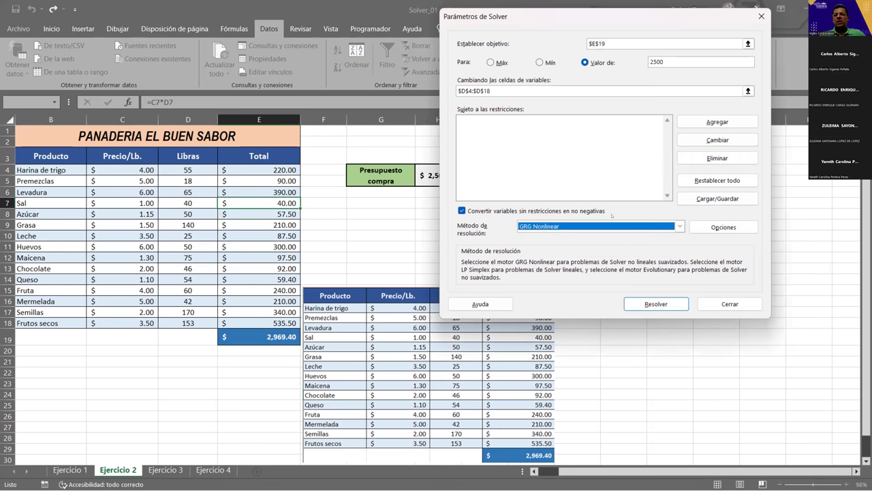
pyautogui.click(672, 300)
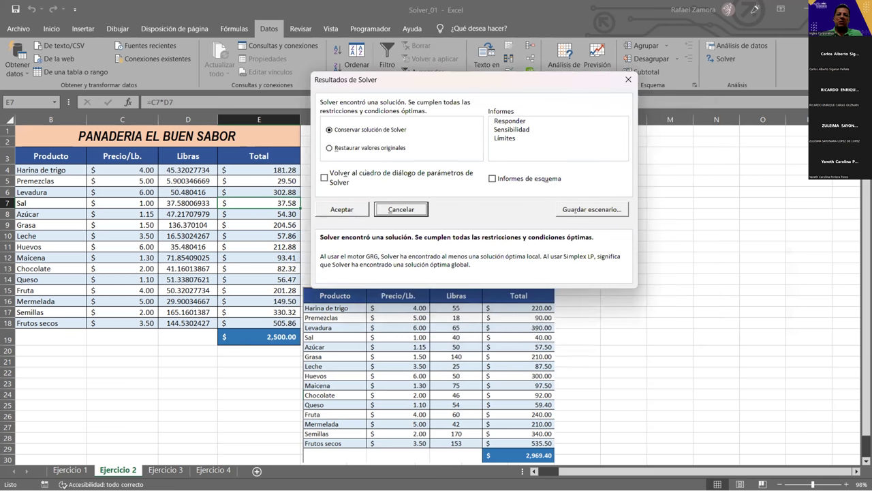
pyautogui.click(346, 210)
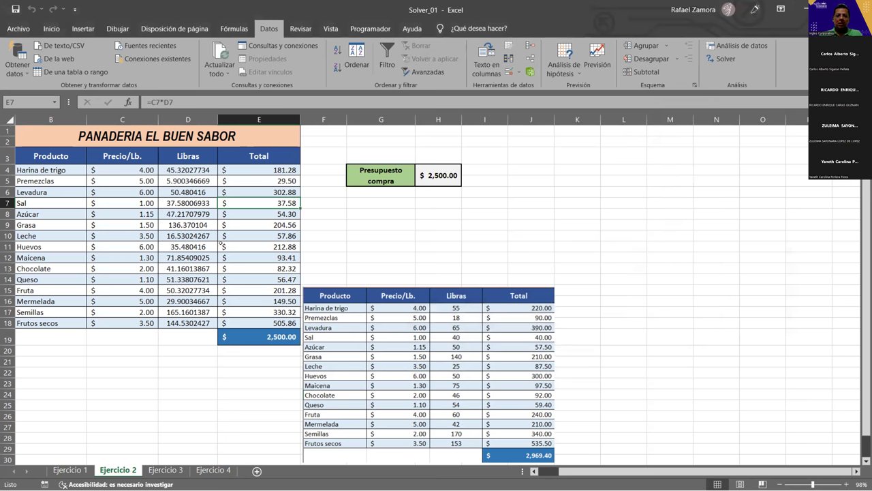
# - Format the Libras quantities D4:D18 to two decimals, e.g. 45.32 and 5.90
pyautogui.moveTo(198, 170); pyautogui.dragTo(198, 323)
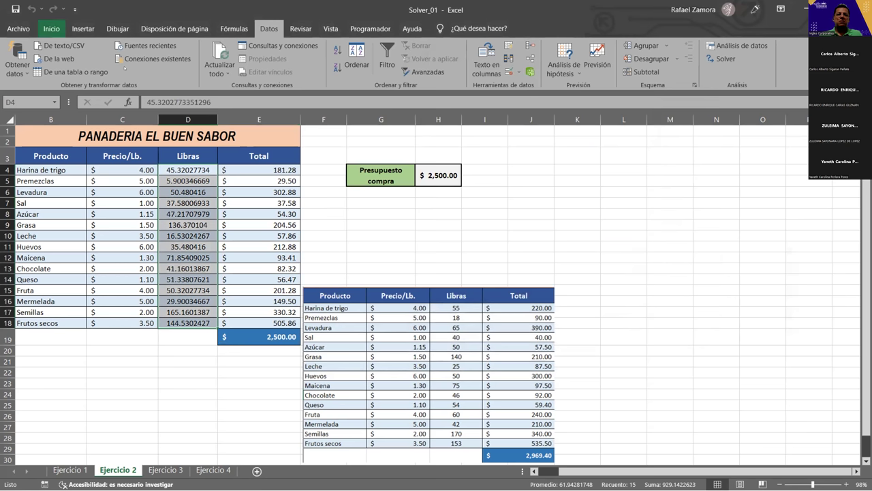
pyautogui.click(51, 29)
pyautogui.click(471, 67)
pyautogui.click(471, 68)
pyautogui.click(471, 67)
pyautogui.click(471, 68)
pyautogui.click(471, 67)
pyautogui.click(470, 67)
pyautogui.click(471, 67)
pyautogui.click(457, 67)
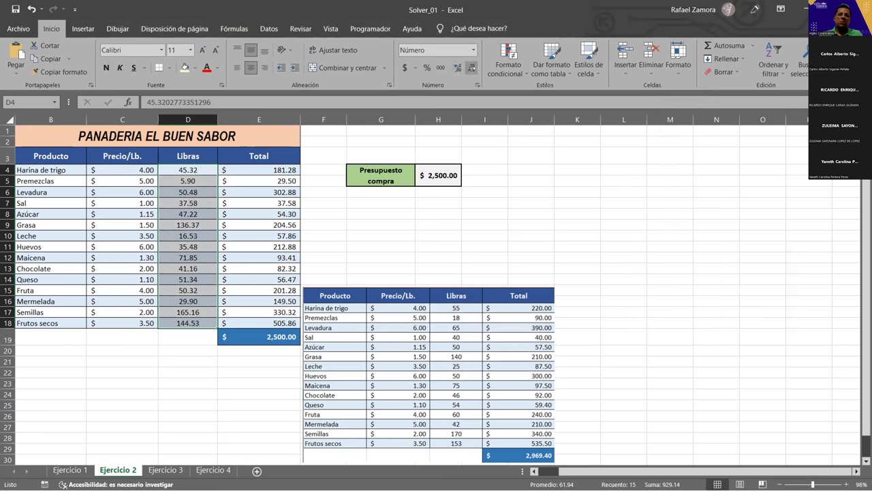
pyautogui.click(471, 68)
pyautogui.click(457, 68)
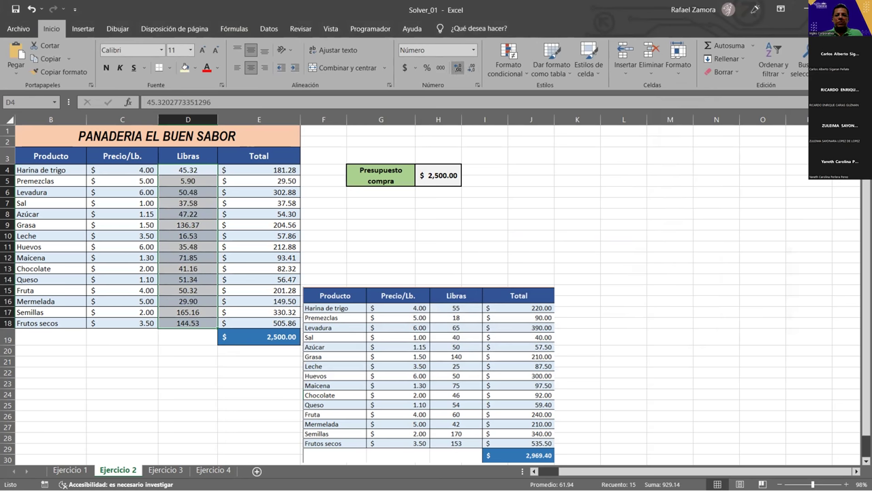
pyautogui.click(499, 225)
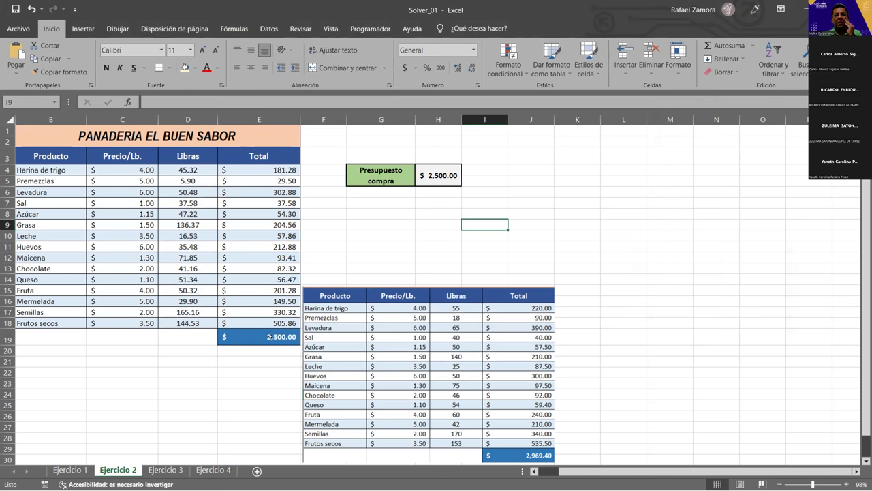
pyautogui.moveTo(422, 409); pyautogui.dragTo(445, 277)
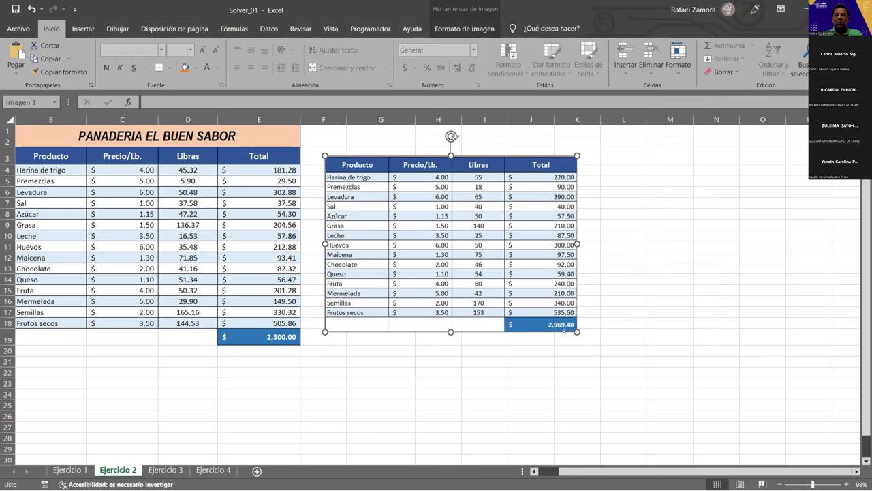
pyautogui.moveTo(477, 233)
pyautogui.mouseDown()
pyautogui.moveTo(449, 369)
pyautogui.moveTo(455, 376)
pyautogui.mouseUp()
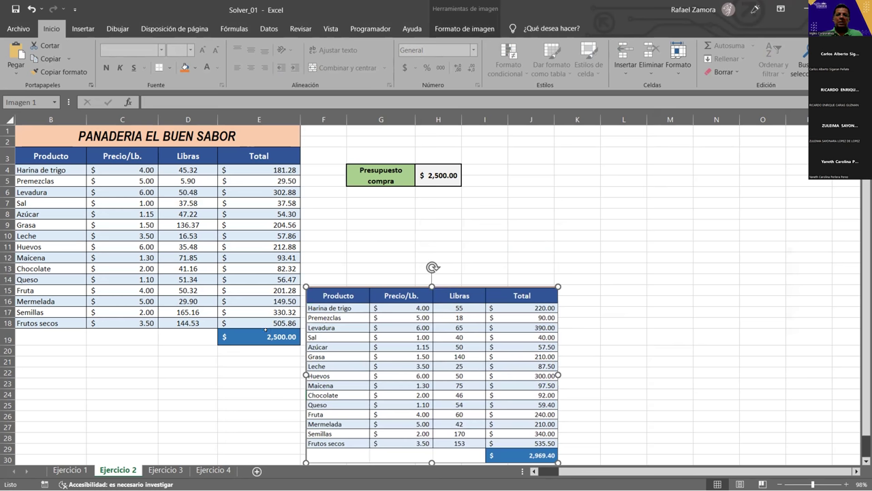
pyautogui.moveTo(188, 170); pyautogui.dragTo(187, 323)
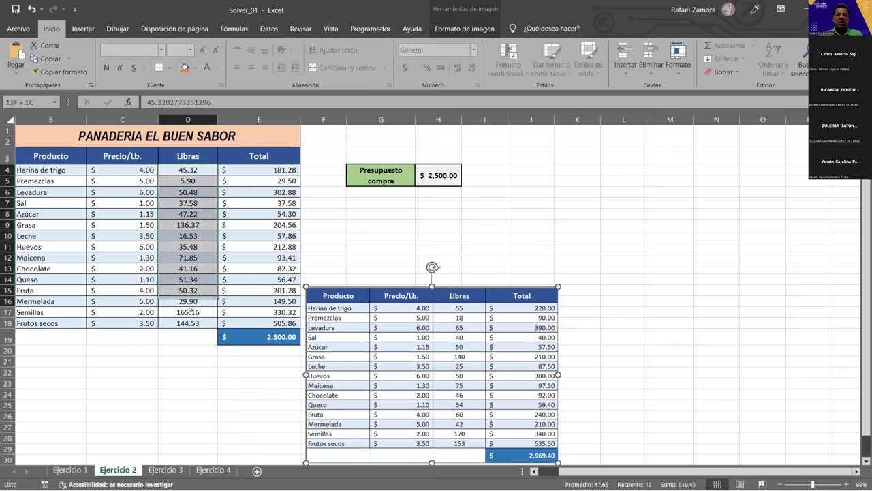
pyautogui.moveTo(281, 170); pyautogui.dragTo(281, 323)
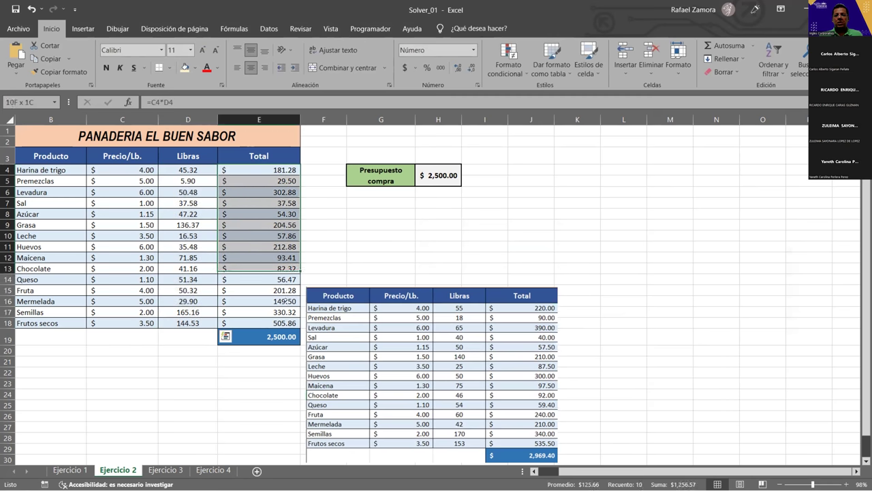
pyautogui.click(197, 202)
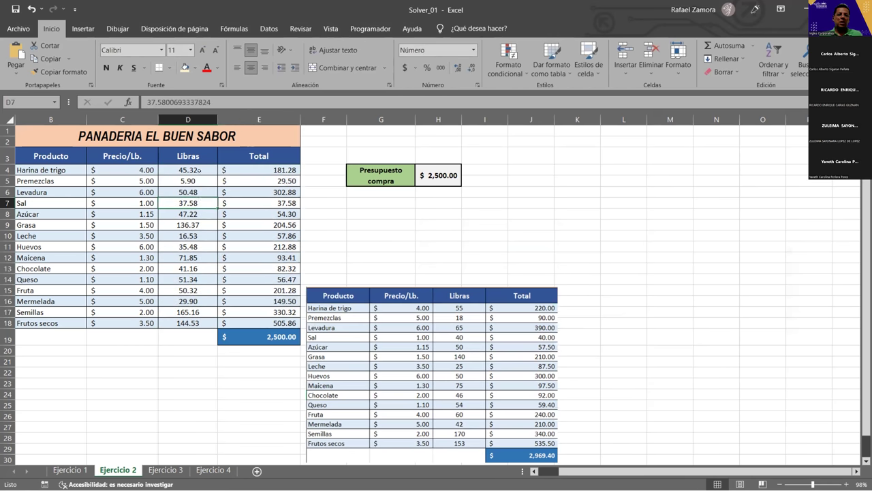
pyautogui.moveTo(194, 170); pyautogui.dragTo(205, 315)
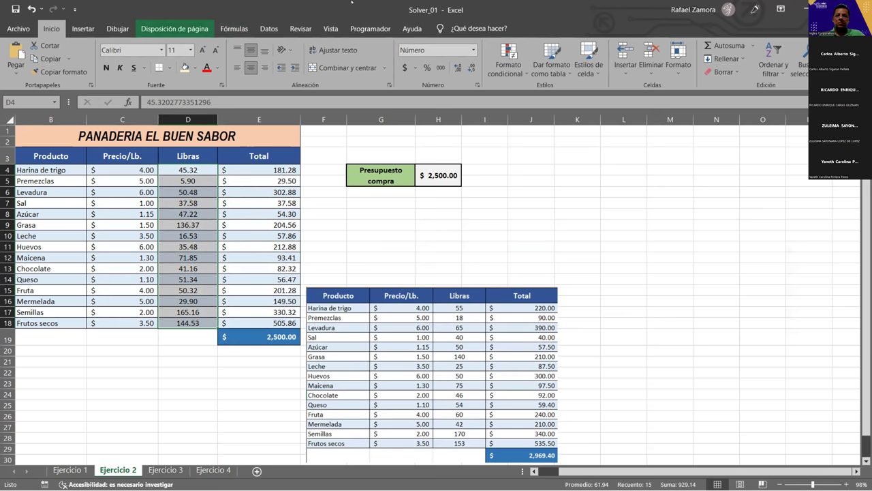
# - Switch to the other Excel window showing the Ejercicio 2 Solver parameters
pyautogui.click(352, 2)
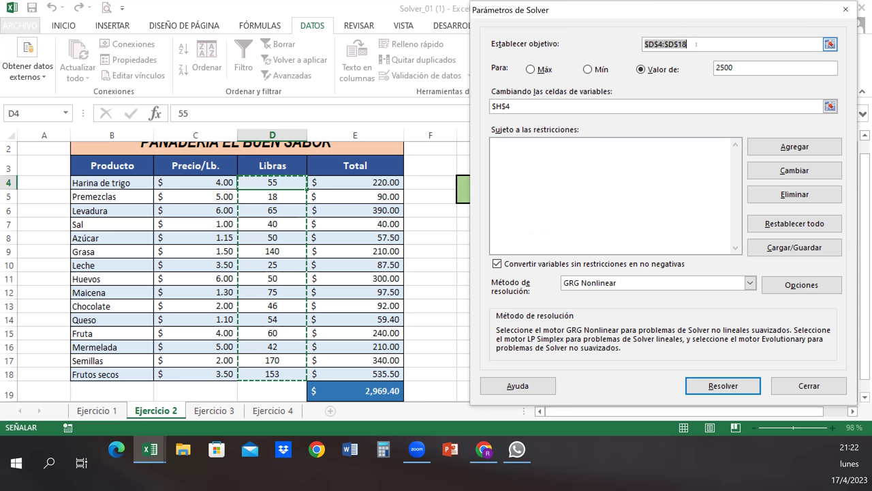
# - Point Solver at objective $E$19 with Libras cells $D$4:$D$18 as variables and solve for 2500
pyautogui.press('BackSpace')
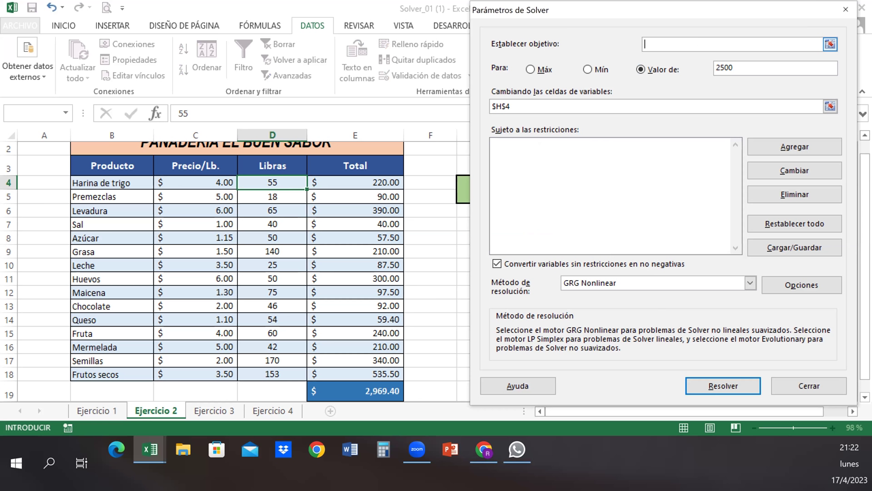
pyautogui.click(355, 390)
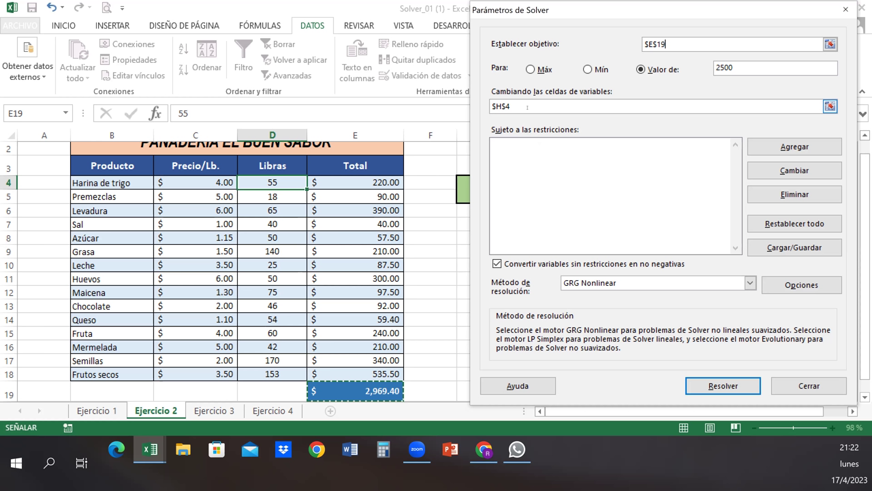
pyautogui.click(527, 107)
pyautogui.press('BackSpace')
pyautogui.press('BackSpace')
pyautogui.press('BackSpace')
pyautogui.press('BackSpace')
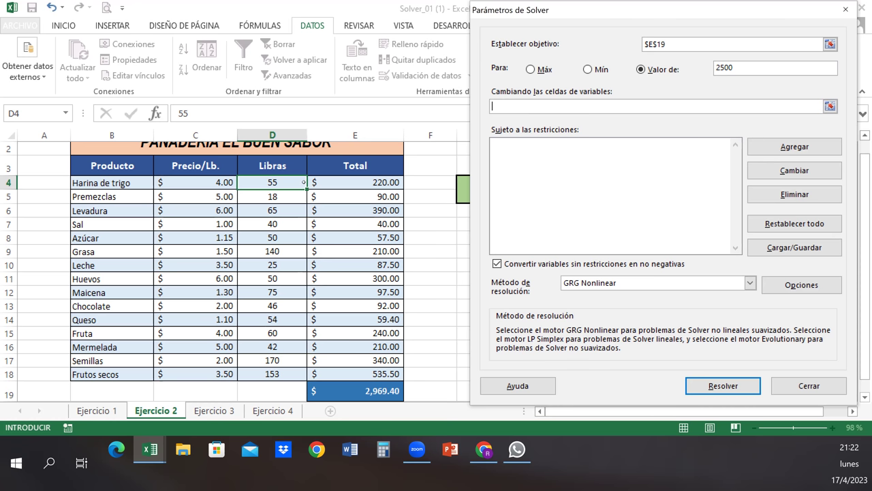
pyautogui.moveTo(286, 183); pyautogui.dragTo(283, 354)
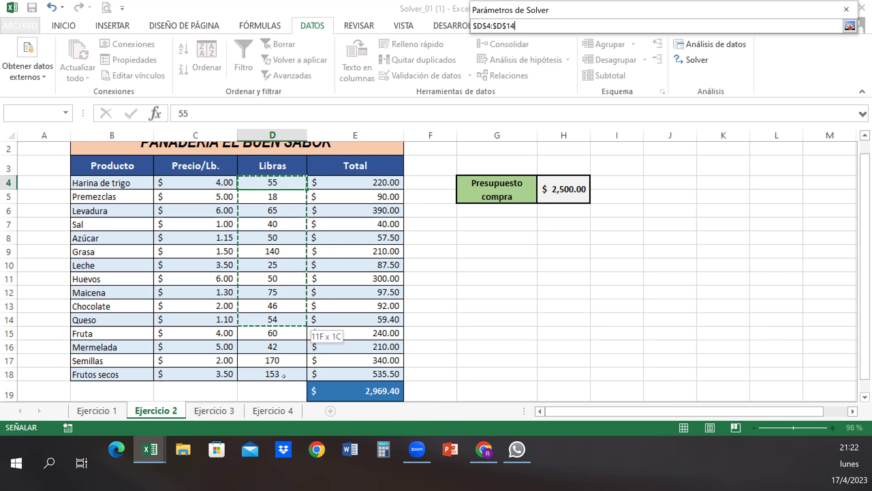
pyautogui.moveTo(283, 374); pyautogui.dragTo(283, 374)
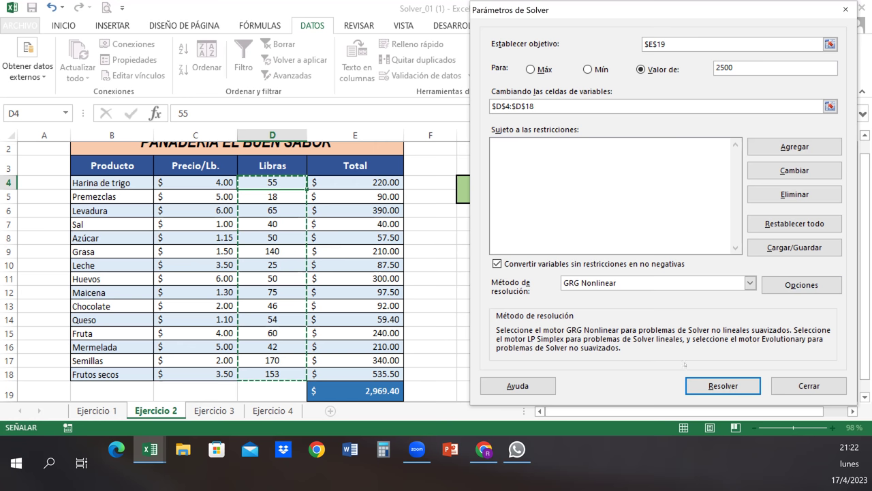
pyautogui.click(724, 386)
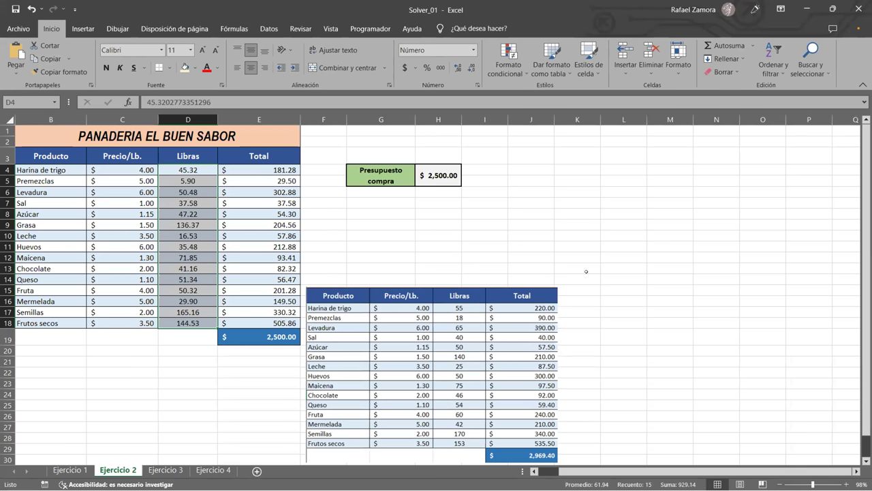
# - Clear the cell selection on the Ejercicio 2 sheet
pyautogui.click(569, 262)
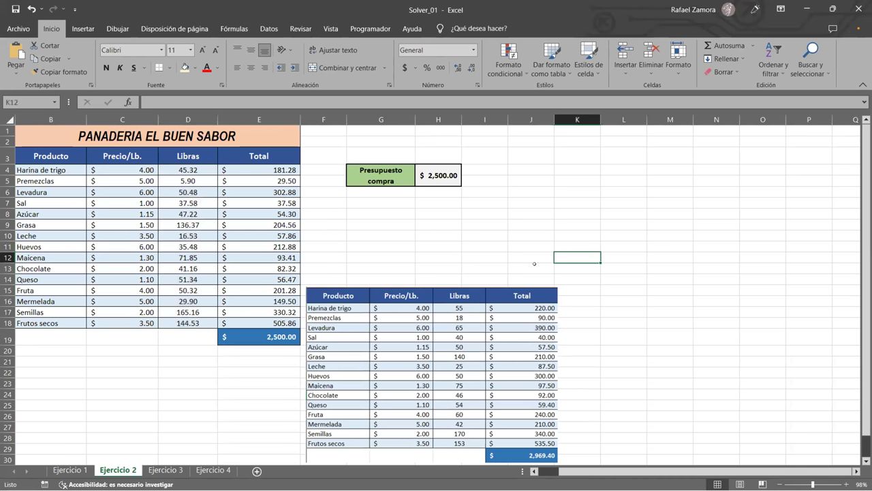
# - Go to Ejercicio 3, zoom the sheet to 145%, and select the Presupuesto cell C15
pyautogui.click(165, 470)
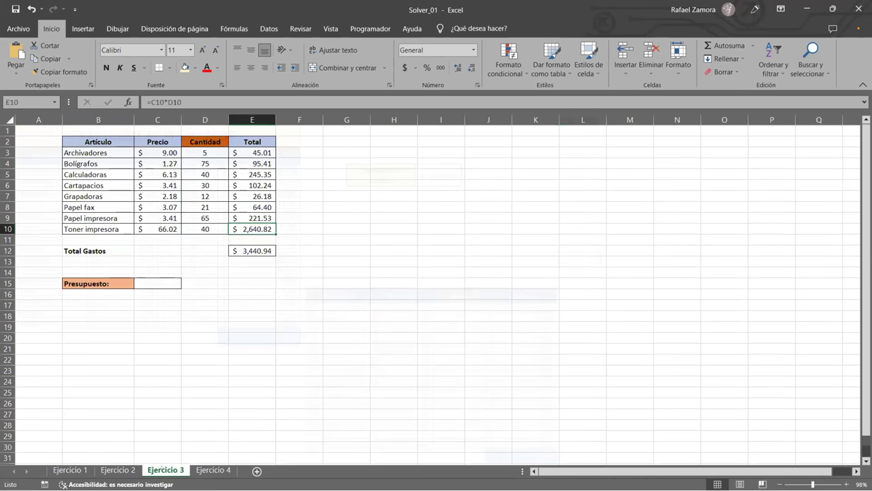
pyautogui.click(279, 280)
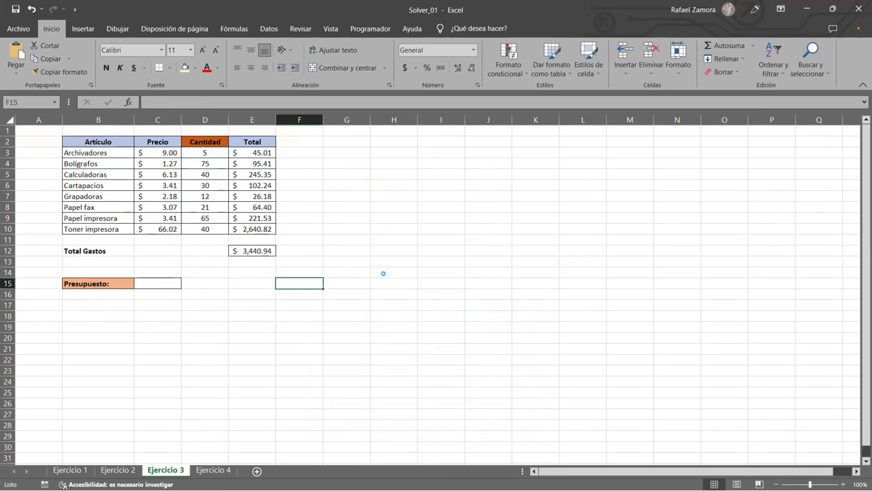
pyautogui.scroll(2, 384, 274)
pyautogui.scroll(1, 388, 275)
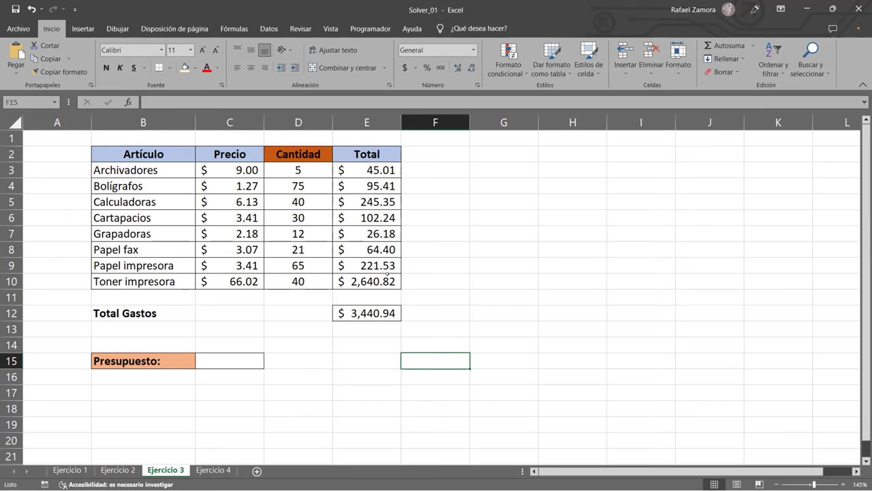
pyautogui.click(235, 353)
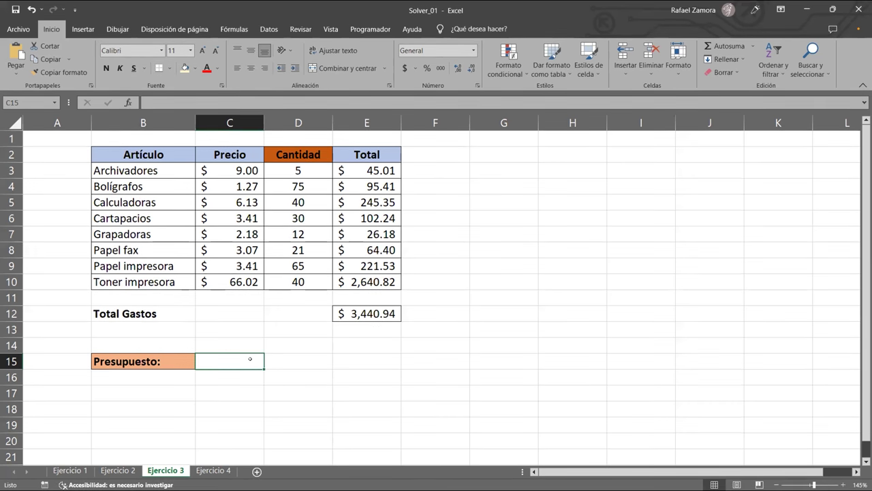
# - Enter 4000 as the Presupuesto in C15 and format it as $ accounting currency
pyautogui.write('3800')
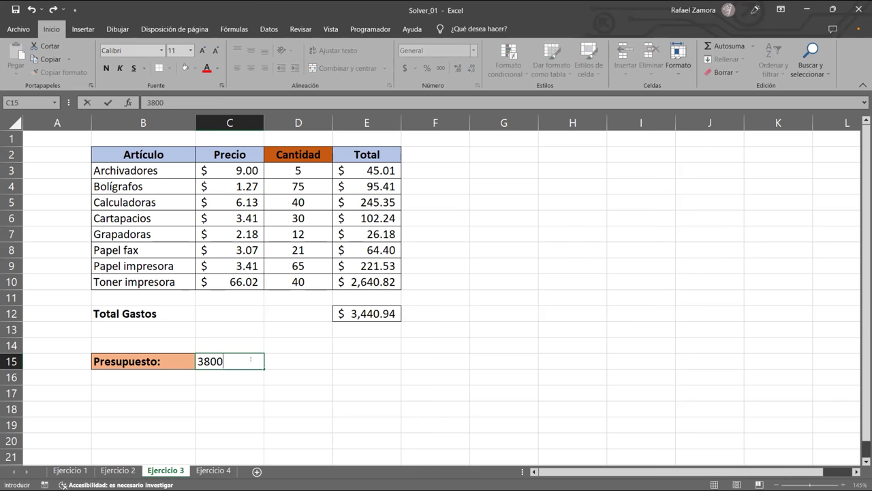
pyautogui.press('BackSpace')
pyautogui.press('BackSpace')
pyautogui.press('BackSpace')
pyautogui.press('BackSpace')
pyautogui.write('4000')
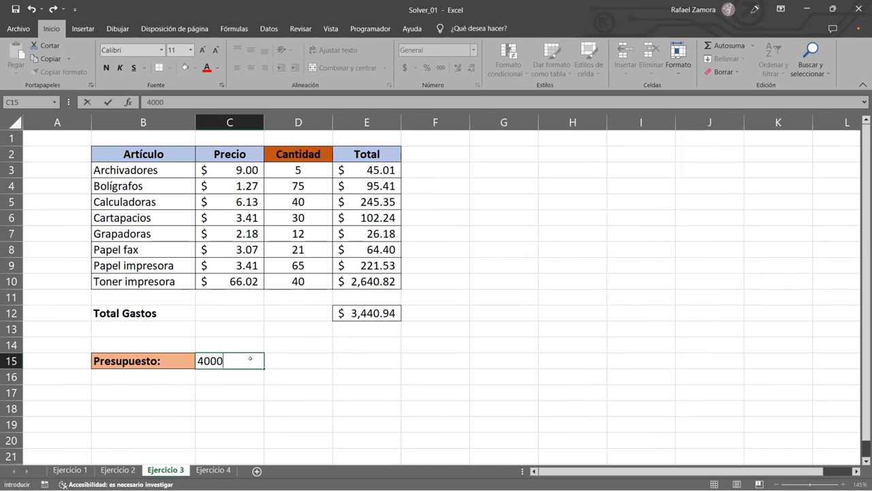
pyautogui.press('Return')
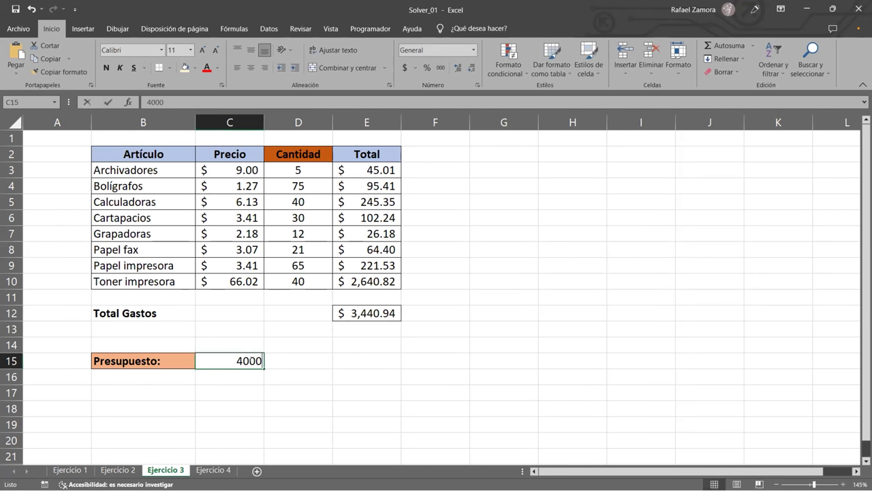
pyautogui.doubleClick(252, 360)
pyautogui.moveTo(306, 329); pyautogui.dragTo(368, 300)
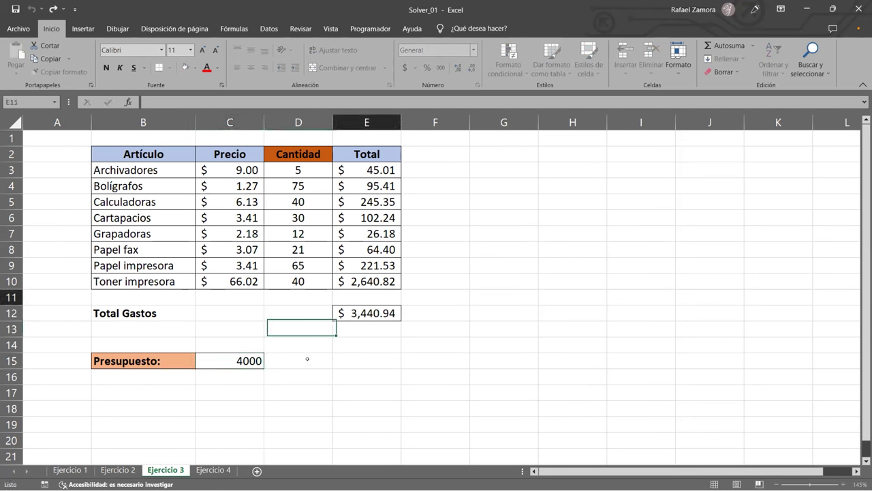
pyautogui.click(225, 360)
pyautogui.click(402, 67)
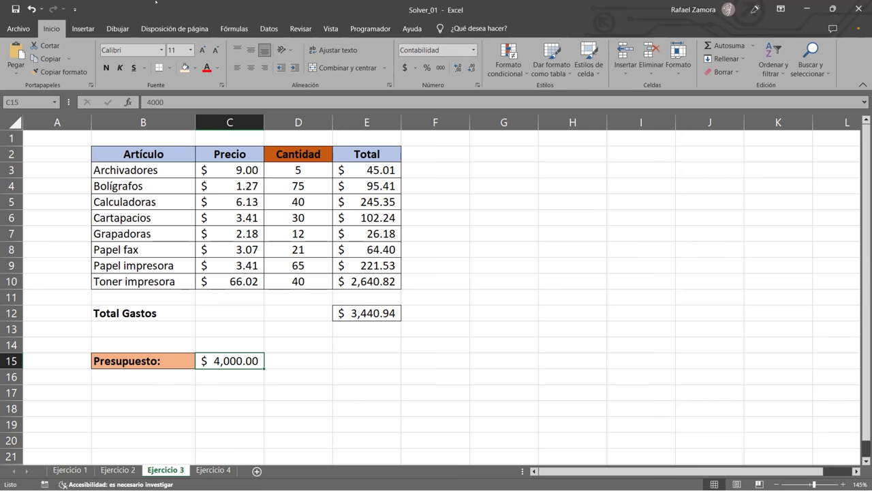
pyautogui.click(269, 29)
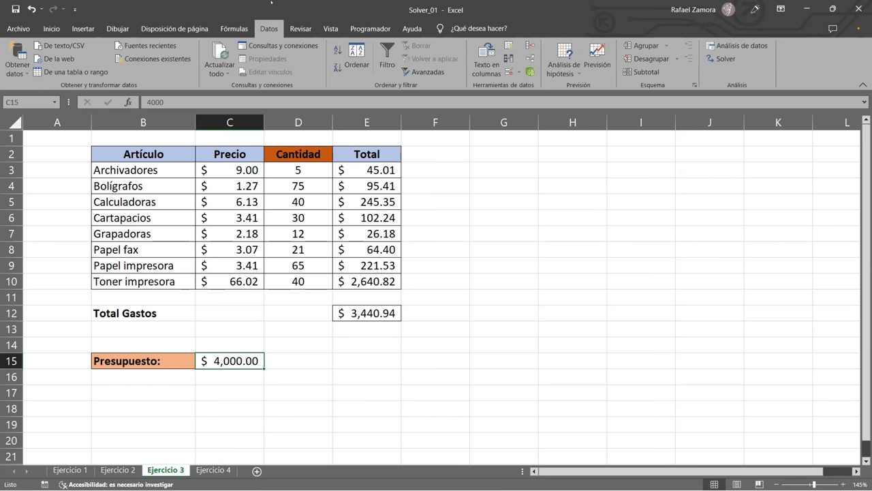
# - In Solver, make Total Gastos $E$12 the objective with a target value of 4000
pyautogui.click(723, 60)
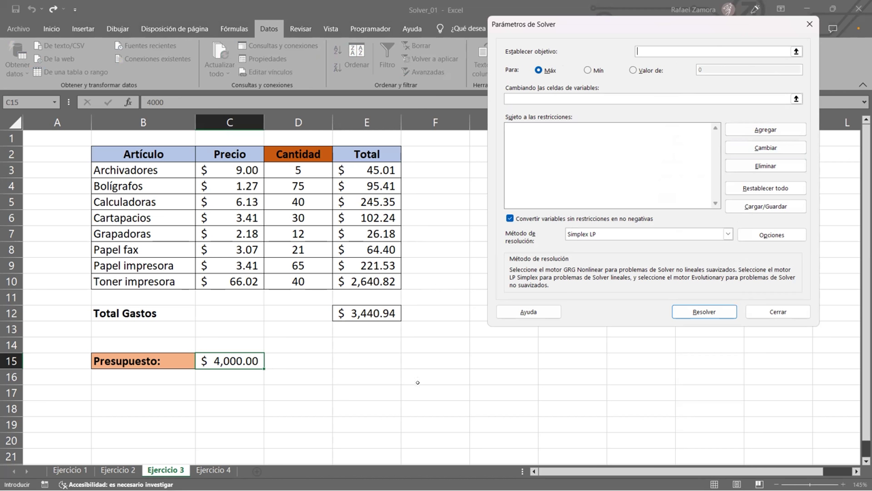
pyautogui.click(383, 311)
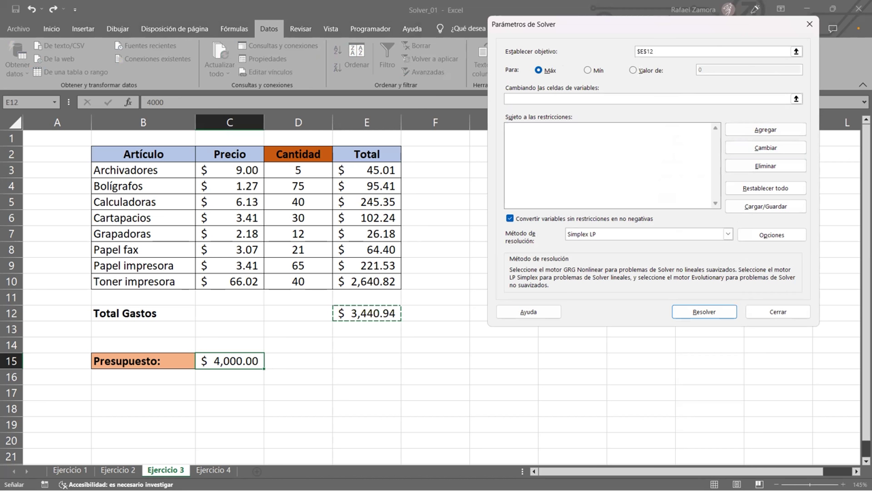
pyautogui.click(634, 70)
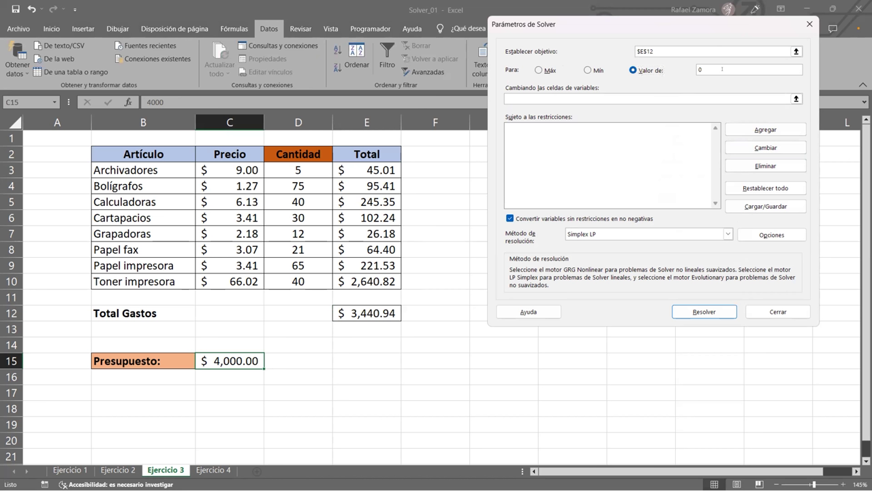
pyautogui.doubleClick(716, 69)
pyautogui.write('4000')
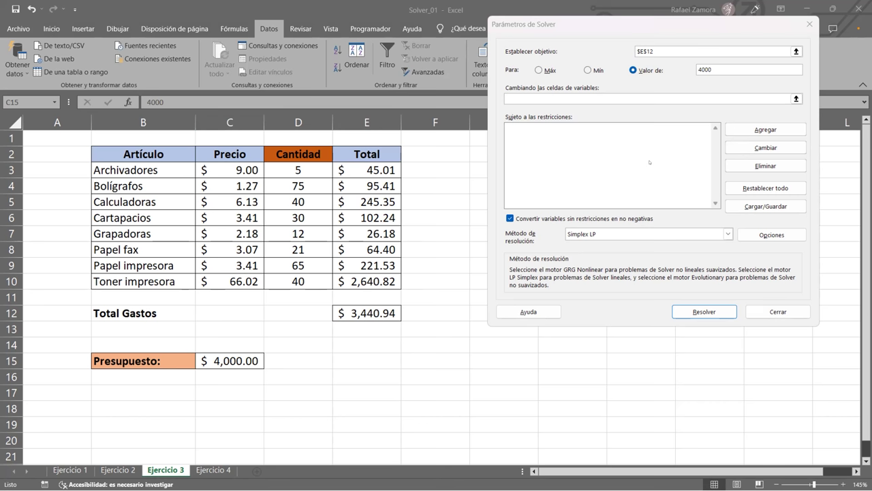
# - Set the Cantidad cells D3:D10 as variables, choose GRG Nonlinear, and solve
pyautogui.click(636, 99)
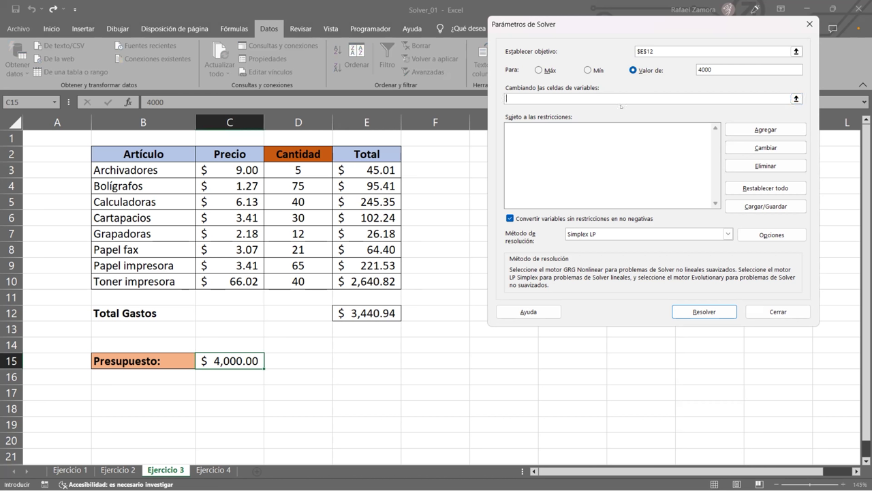
pyautogui.click(322, 168)
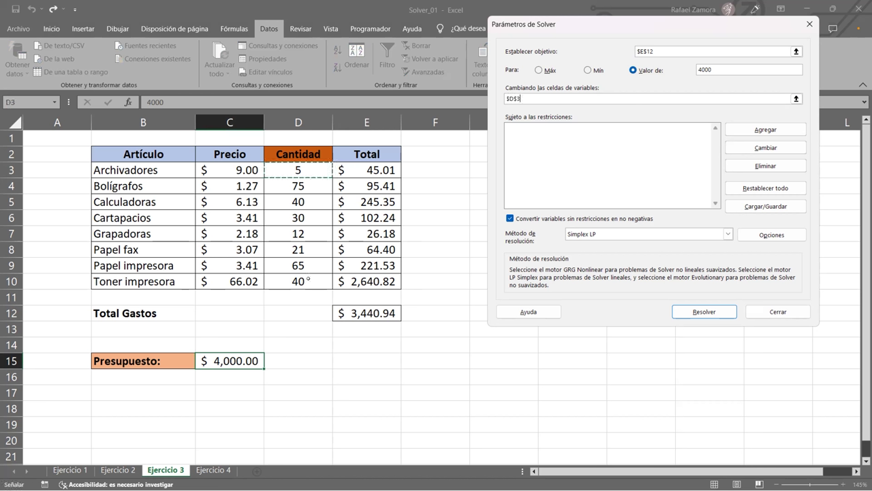
pyautogui.keyDown('shift'); pyautogui.click(308, 279); pyautogui.keyUp('shift')
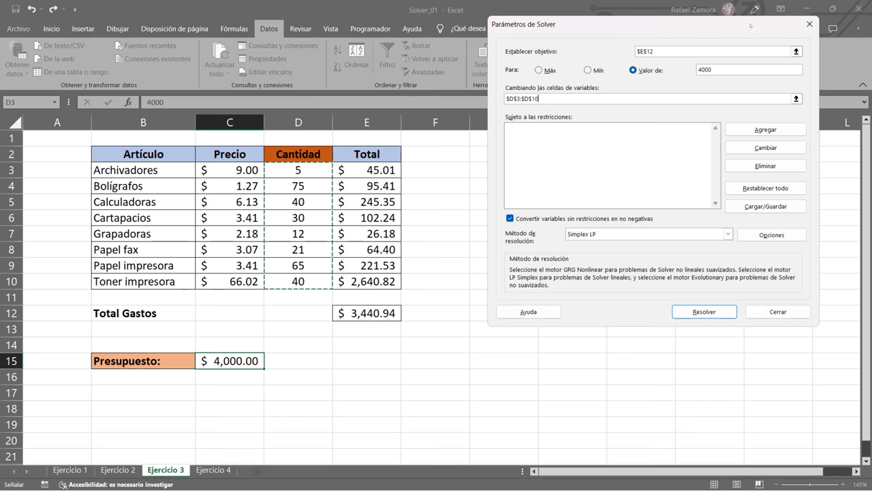
pyautogui.moveTo(750, 26); pyautogui.dragTo(698, 27)
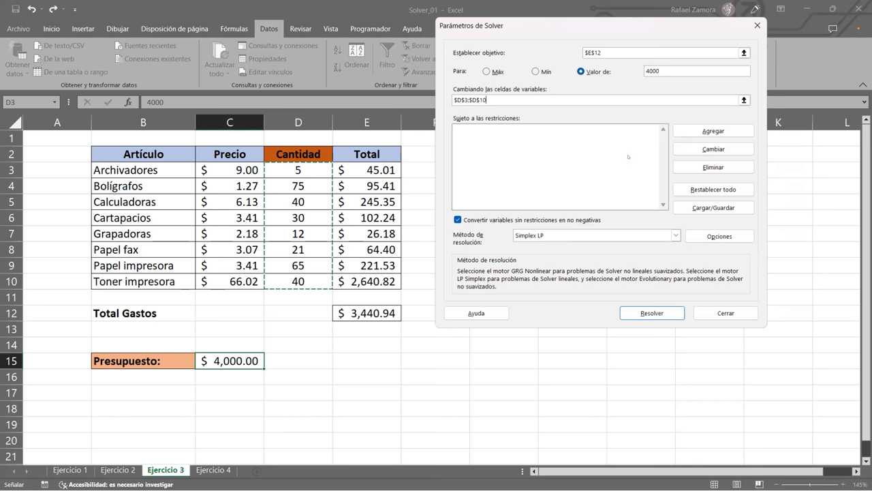
pyautogui.click(634, 236)
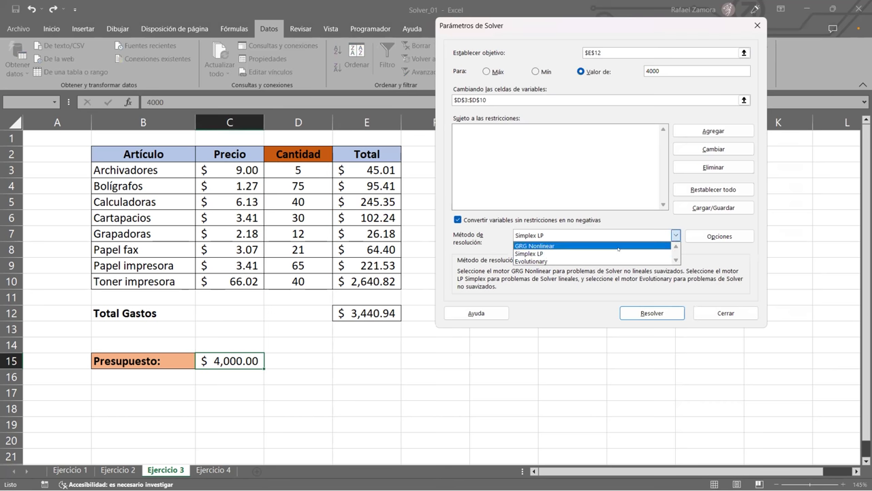
pyautogui.click(618, 246)
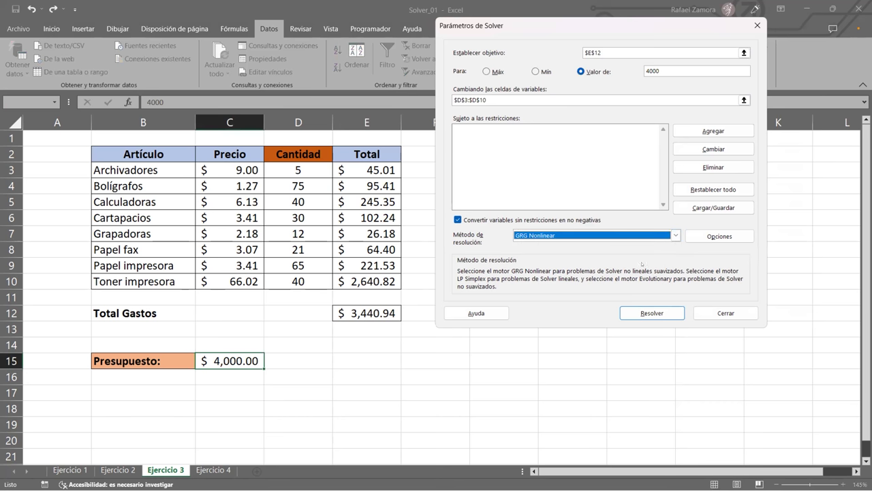
pyautogui.click(655, 313)
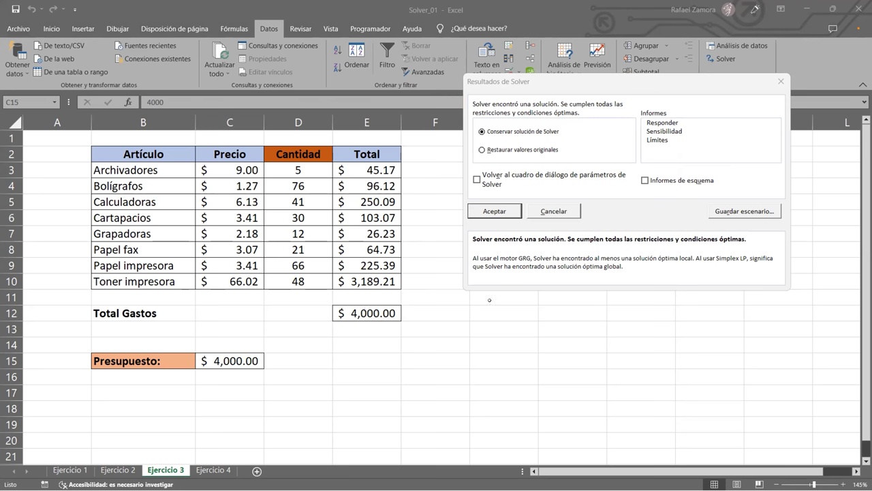
# - Discard Solver's result to restore the original Cantidad values and 3,440.94 total
pyautogui.press('Escape')
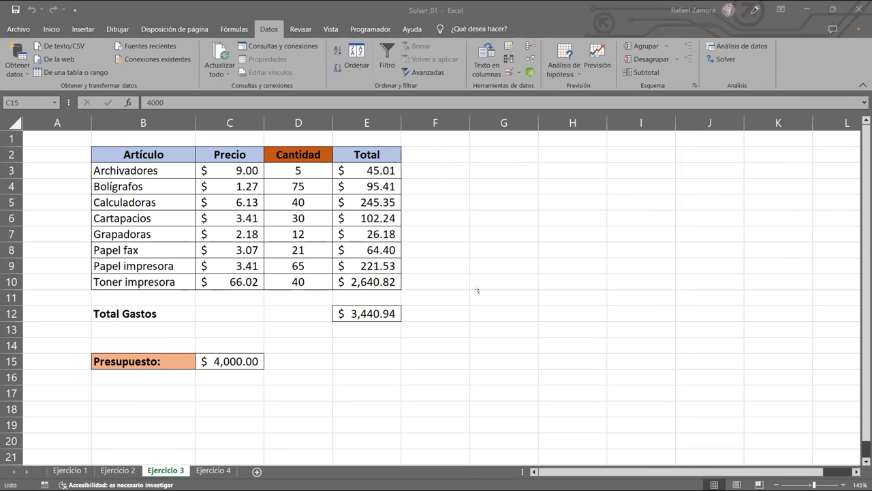
# - Paste a picture of the original table, shrink it, and place it at rows 12–20
pyautogui.hotkey('ctrl', 'v')
pyautogui.moveTo(454, 286)
pyautogui.mouseDown()
pyautogui.moveTo(438, 294)
pyautogui.moveTo(430, 261)
pyautogui.moveTo(529, 321)
pyautogui.mouseUp()
pyautogui.moveTo(613, 381); pyautogui.dragTo(523, 336)
pyautogui.moveTo(447, 308); pyautogui.dragTo(445, 337)
# - Rerun Solver with the $E$12 = 4000 target
pyautogui.click(483, 221)
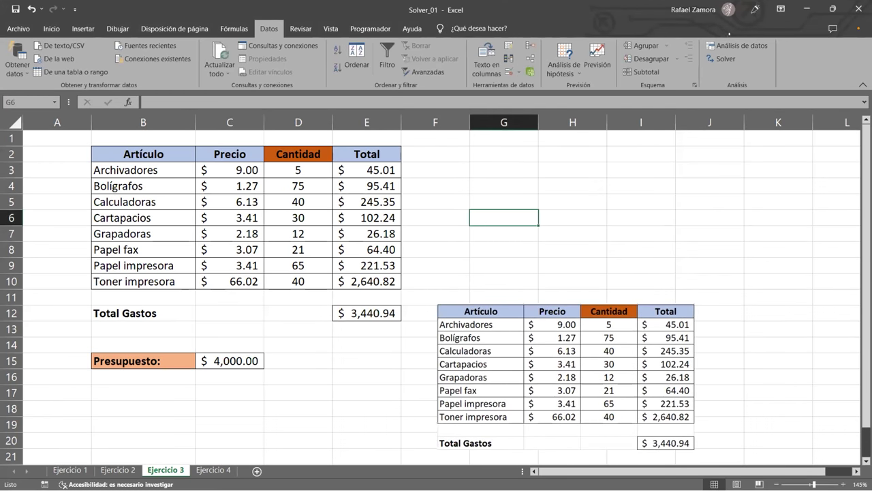
pyautogui.click(726, 59)
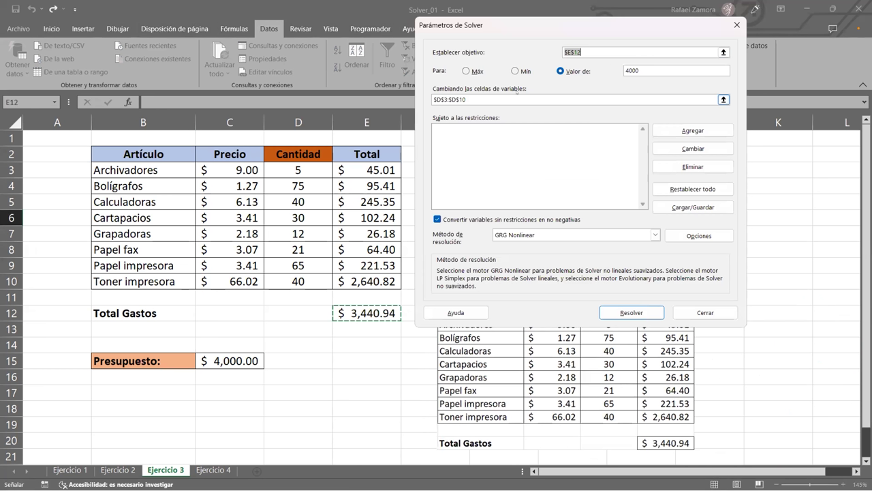
pyautogui.click(632, 312)
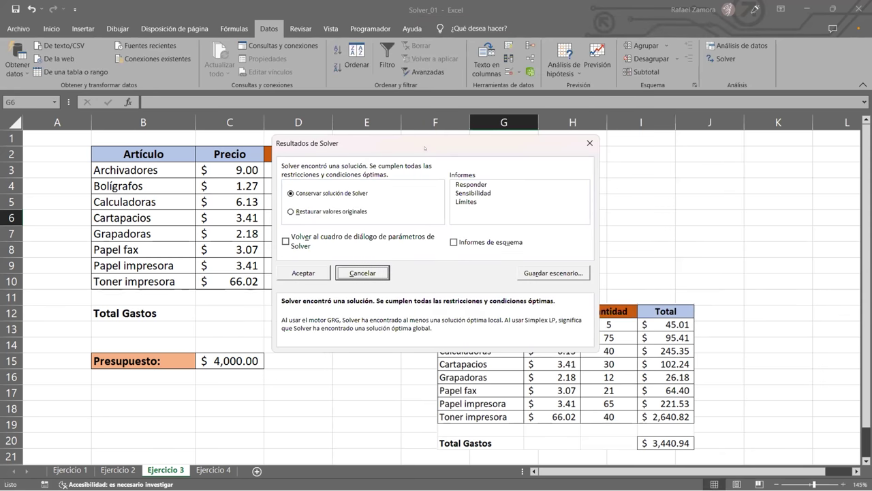
# - Keep Solver's 4,000.00 solution and generate the Responder answer report
pyautogui.moveTo(425, 147); pyautogui.dragTo(563, 76)
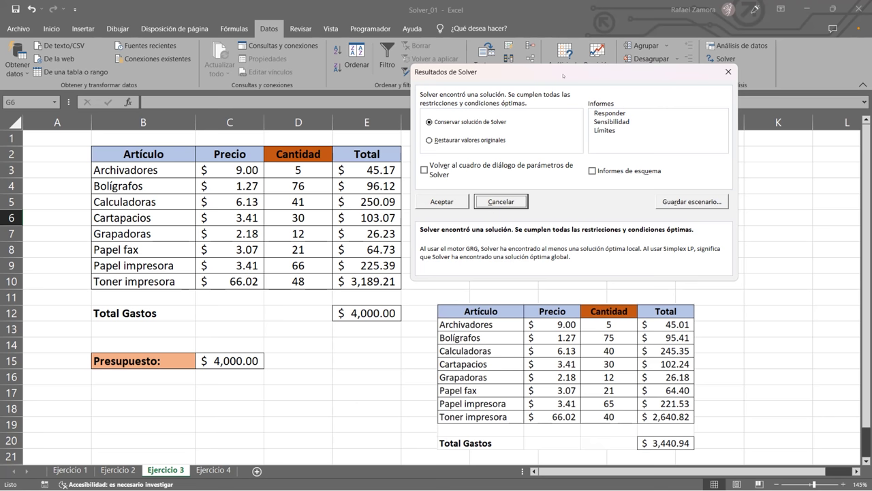
pyautogui.moveTo(564, 75); pyautogui.dragTo(565, 62)
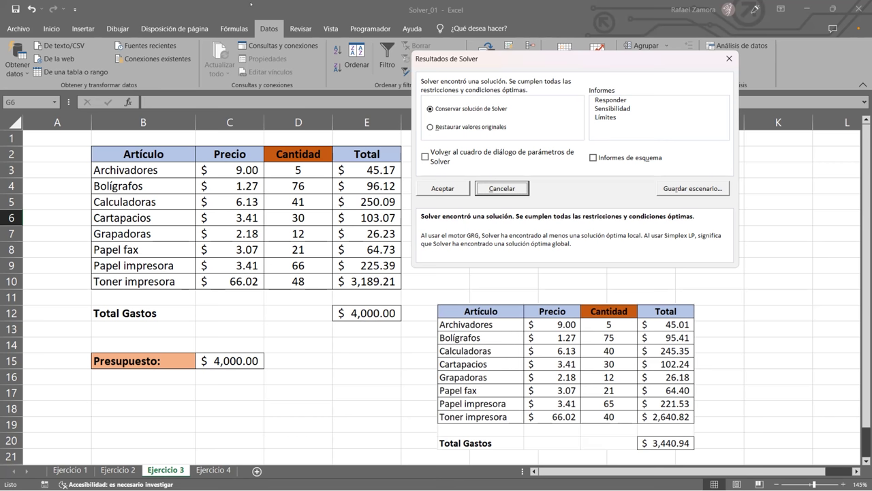
pyautogui.click(612, 99)
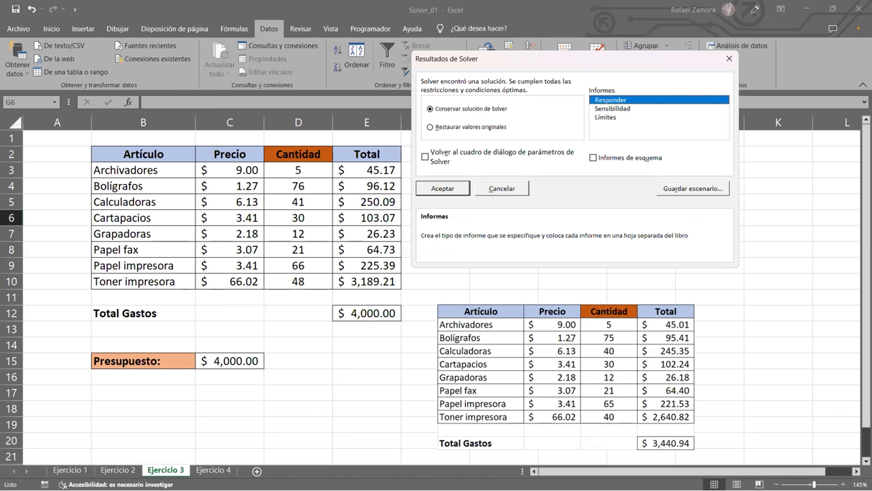
pyautogui.click(458, 186)
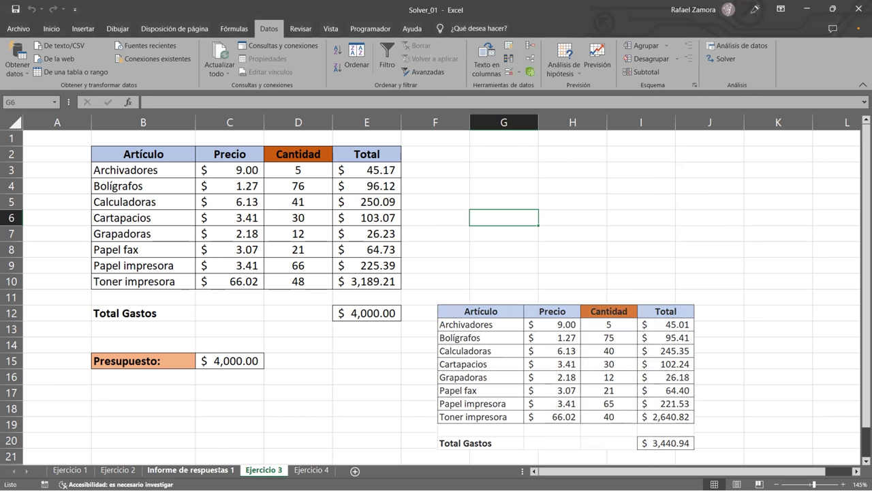
pyautogui.click(218, 470)
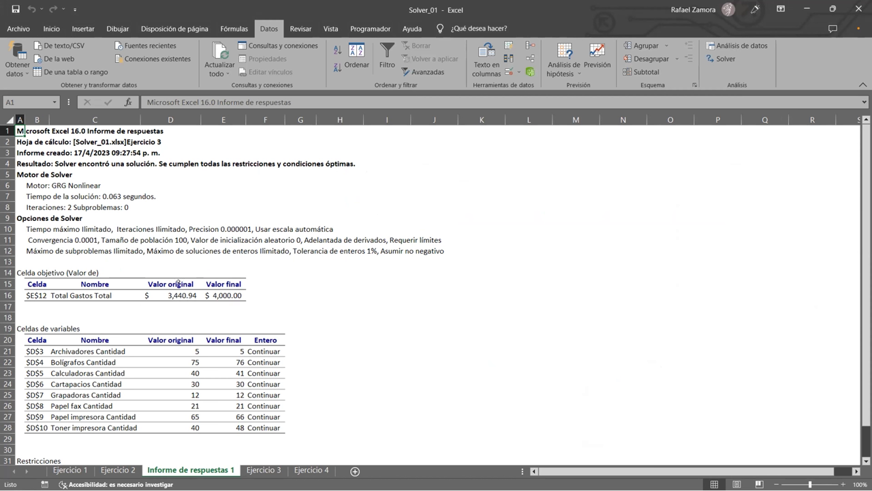
pyautogui.click(176, 290)
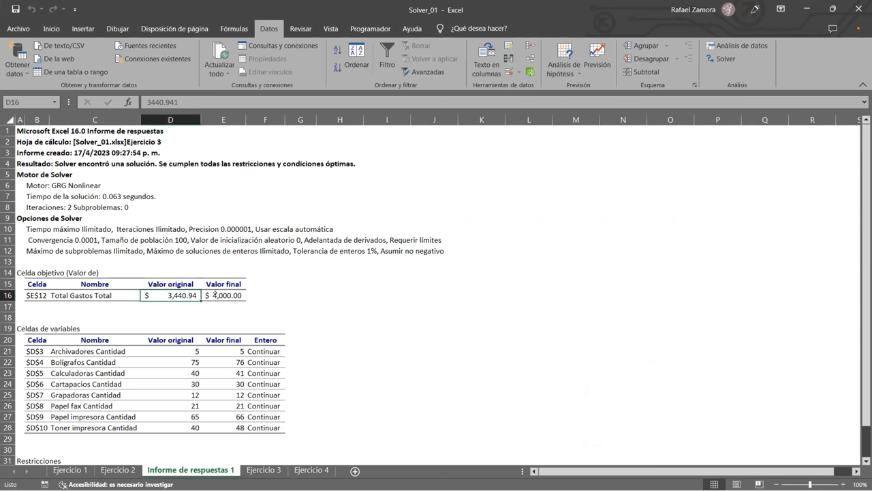
pyautogui.click(234, 295)
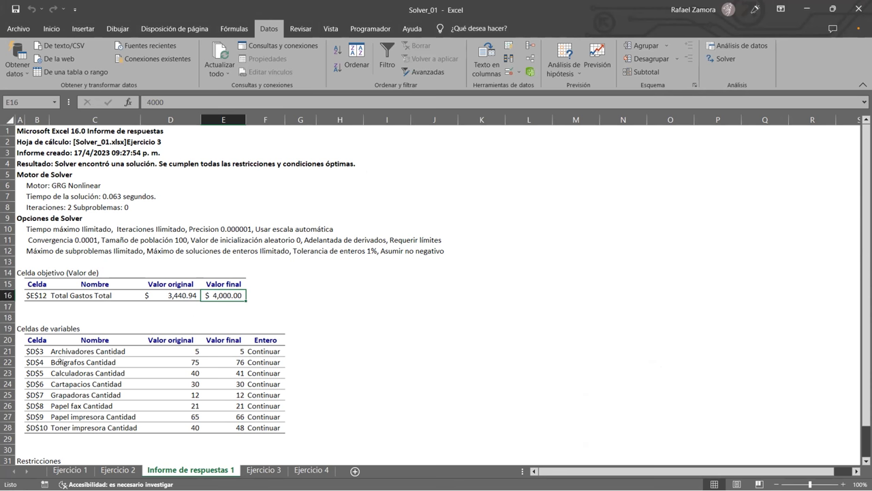
pyautogui.moveTo(63, 350); pyautogui.dragTo(136, 428)
pyautogui.moveTo(179, 351); pyautogui.dragTo(179, 424)
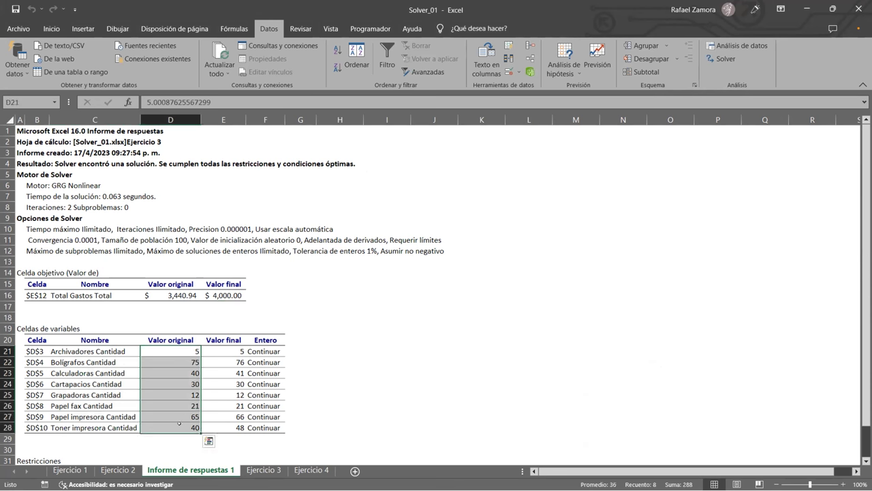
pyautogui.moveTo(218, 351); pyautogui.dragTo(215, 420)
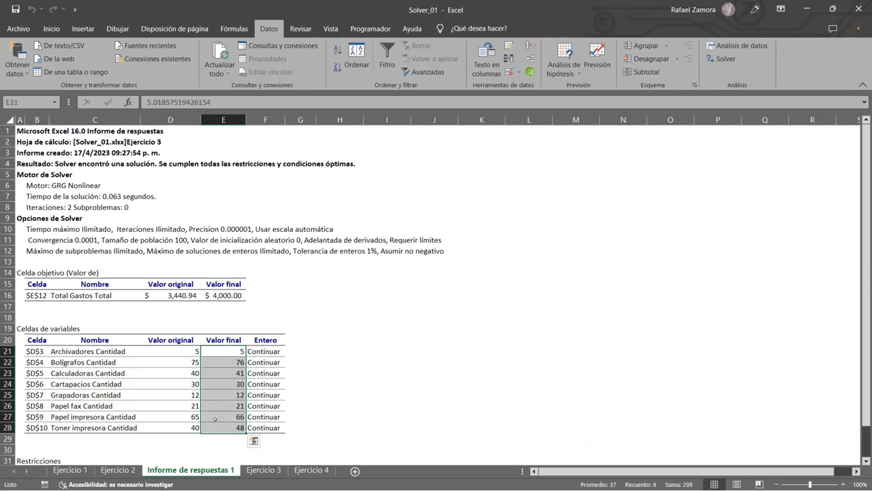
pyautogui.press('Right')
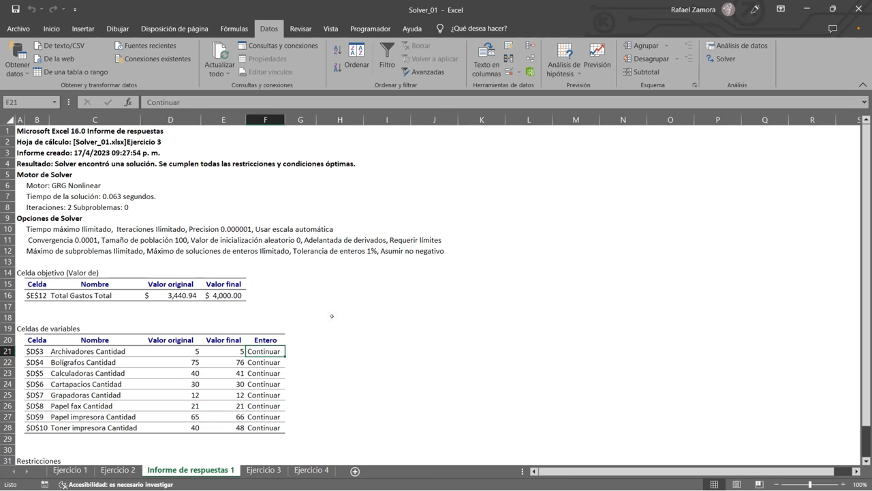
pyautogui.click(266, 359)
pyautogui.moveTo(300, 395); pyautogui.dragTo(252, 403)
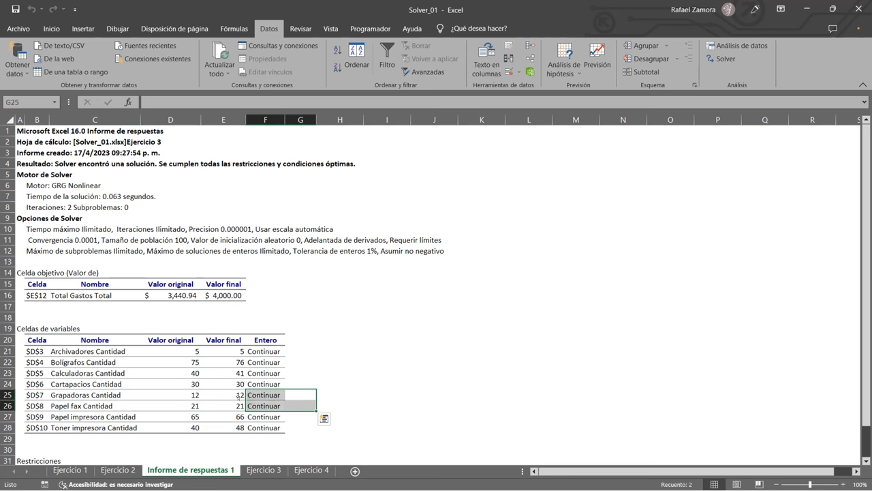
pyautogui.click(111, 383)
pyautogui.scroll(-3, 129, 388)
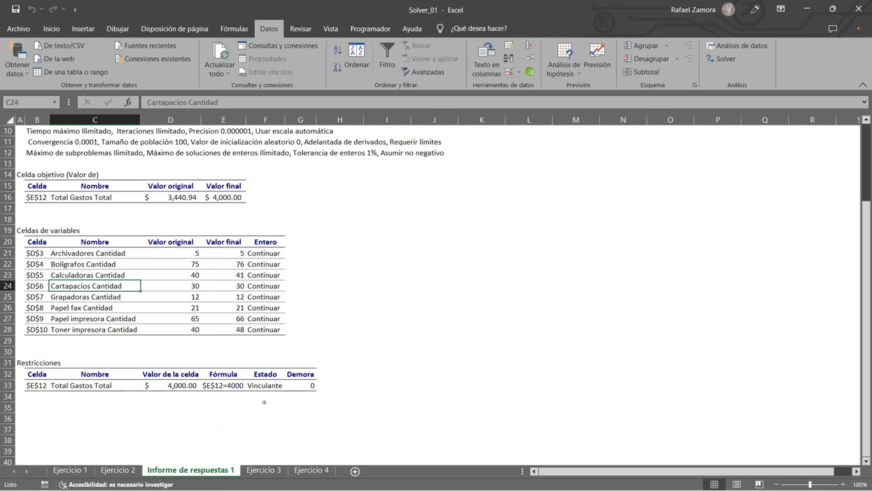
pyautogui.scroll(3, 316, 360)
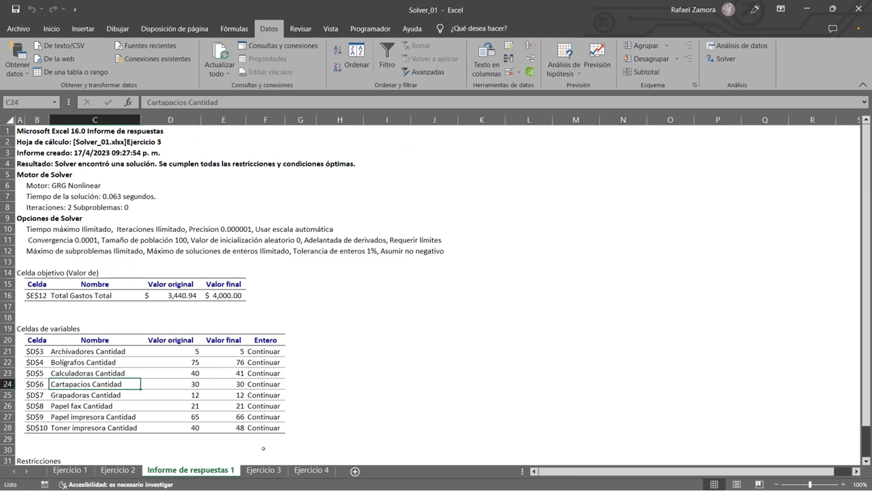
pyautogui.click(263, 469)
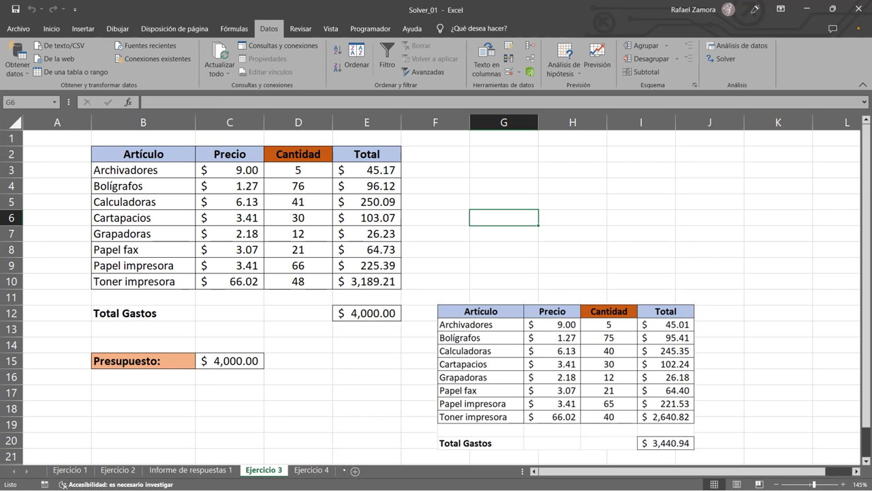
pyautogui.click(311, 469)
pyautogui.scroll(2, 504, 395)
pyautogui.click(268, 472)
pyautogui.click(482, 278)
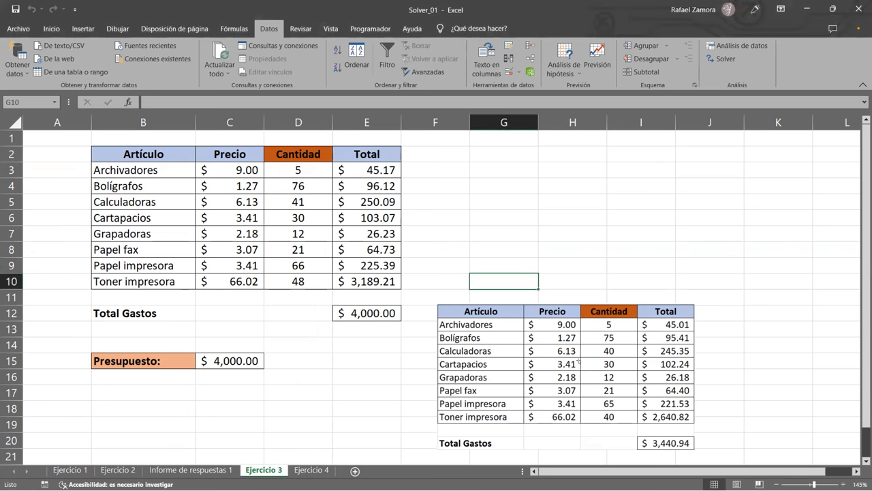
# - Move and enlarge the table picture beside the solved table, then view Informe de respuestas 1
pyautogui.moveTo(608, 363); pyautogui.dragTo(584, 208)
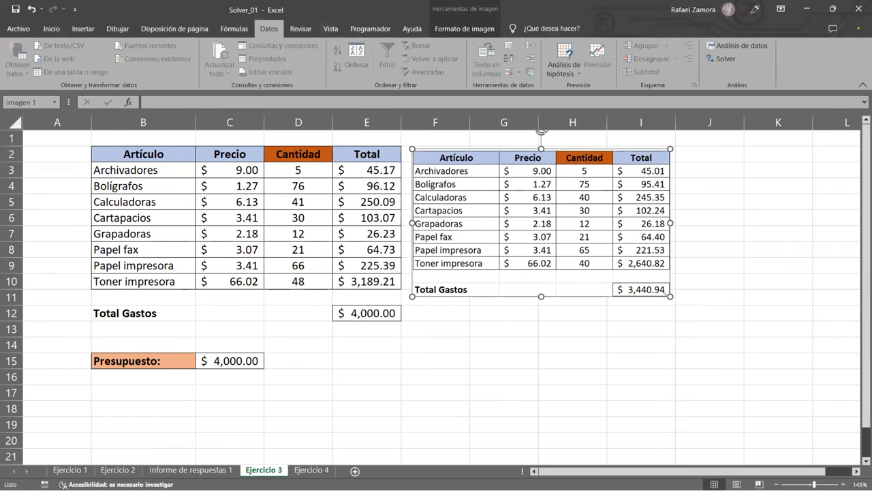
pyautogui.moveTo(667, 291)
pyautogui.mouseDown()
pyautogui.moveTo(673, 323)
pyautogui.moveTo(666, 319)
pyautogui.mouseUp()
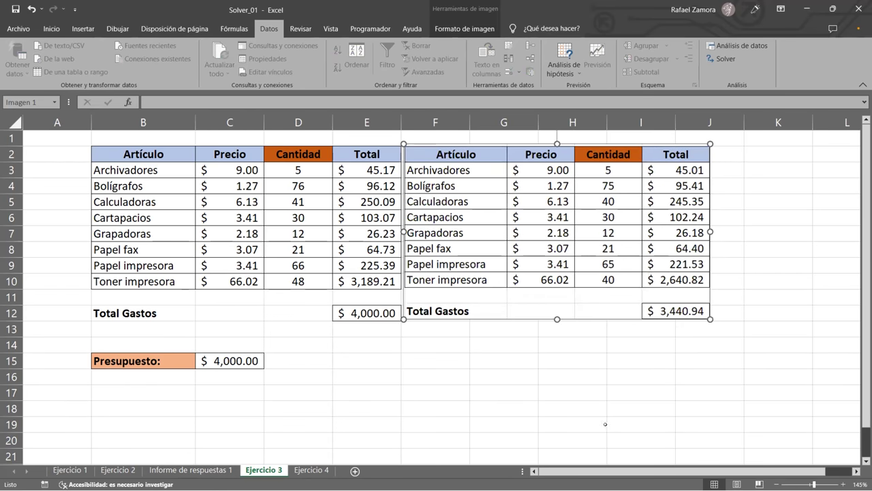
pyautogui.click(409, 405)
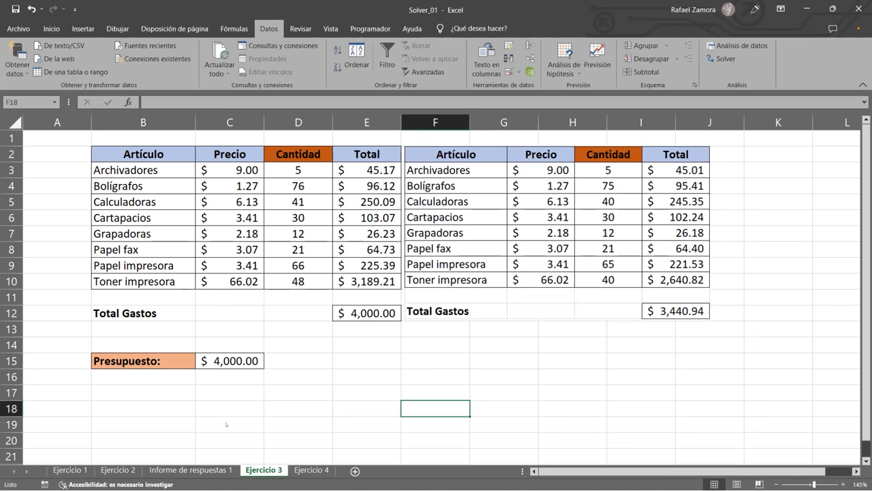
pyautogui.click(199, 470)
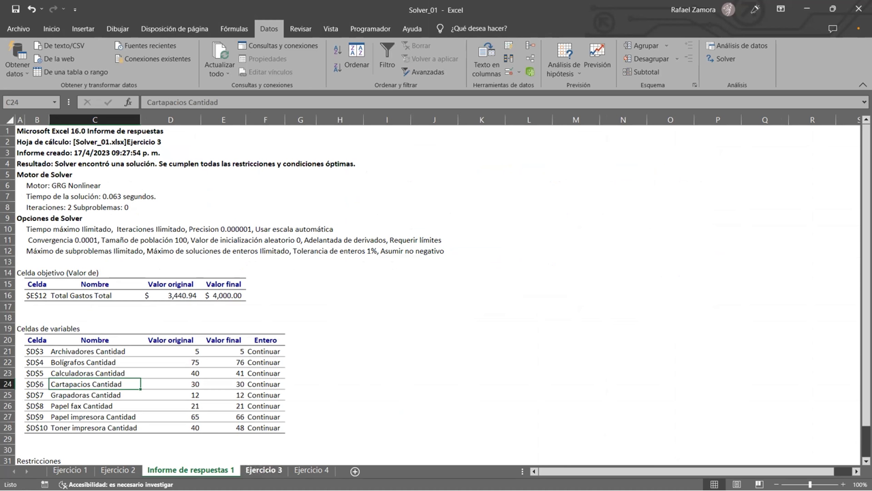
# - Compare the Ejercicio 3 sheet with Informe de respuestas 1, finishing on Ejercicio 3
pyautogui.click(264, 469)
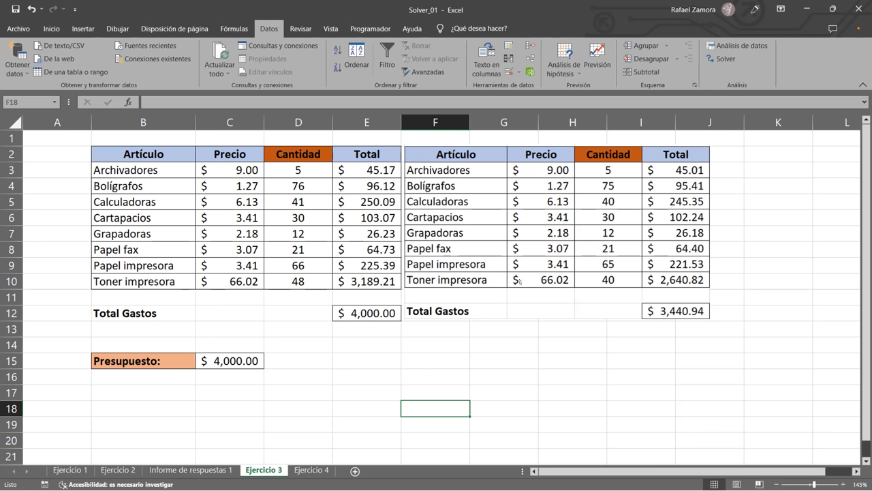
pyautogui.click(208, 470)
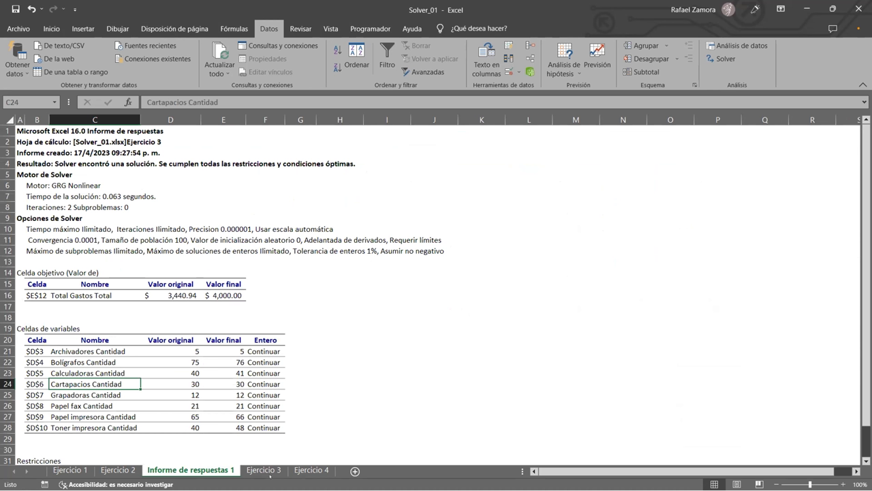
pyautogui.click(269, 471)
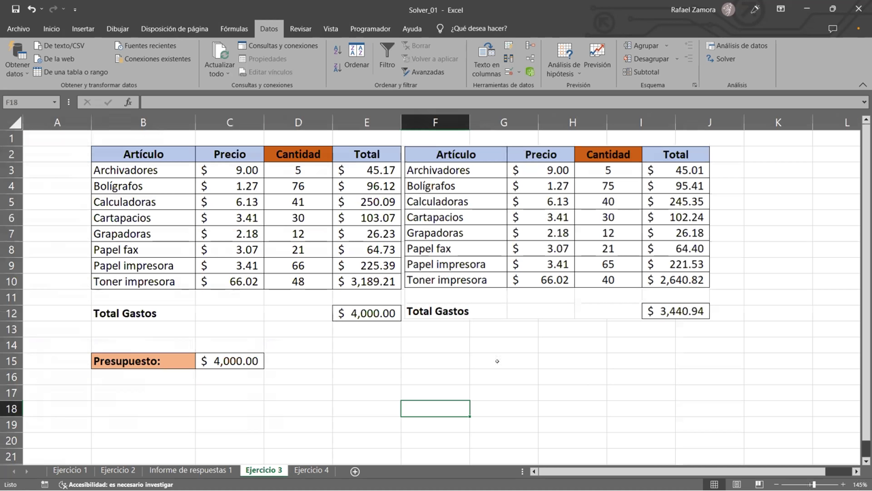
# - On Ejercicio 4, enter =ALEATORIO.ENTRE(20,50) in D5, giving Cintas de agua 33 units
pyautogui.click(311, 469)
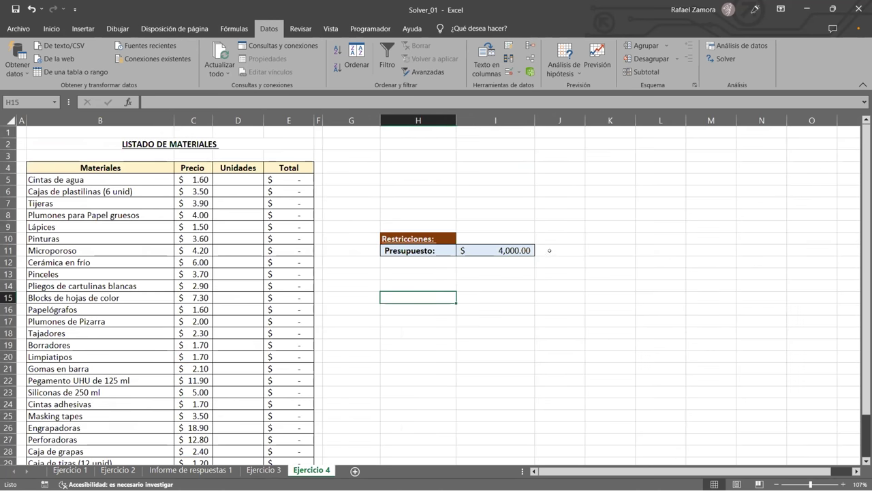
pyautogui.scroll(-4, 513, 295)
pyautogui.scroll(4, 513, 298)
pyautogui.scroll(-2, 512, 300)
pyautogui.scroll(2, 507, 276)
pyautogui.click(242, 185)
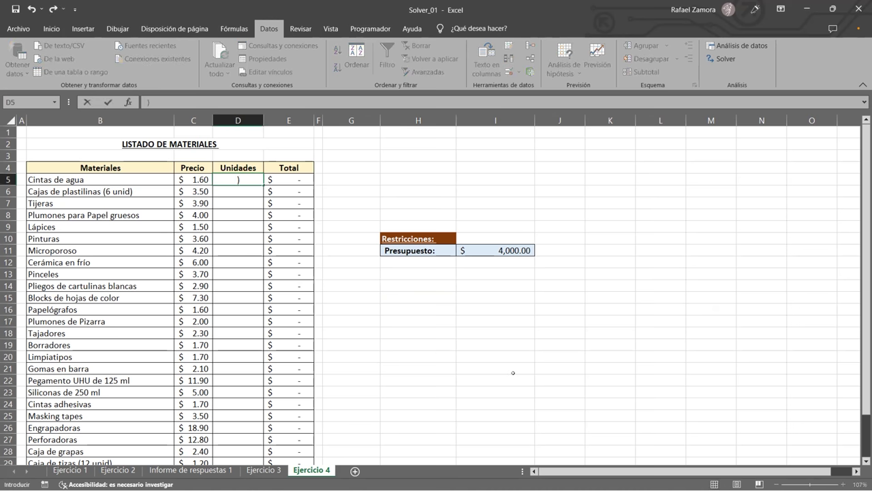
pyautogui.write('=')
pyautogui.write('ALEATORIO.ENTRE(20,')
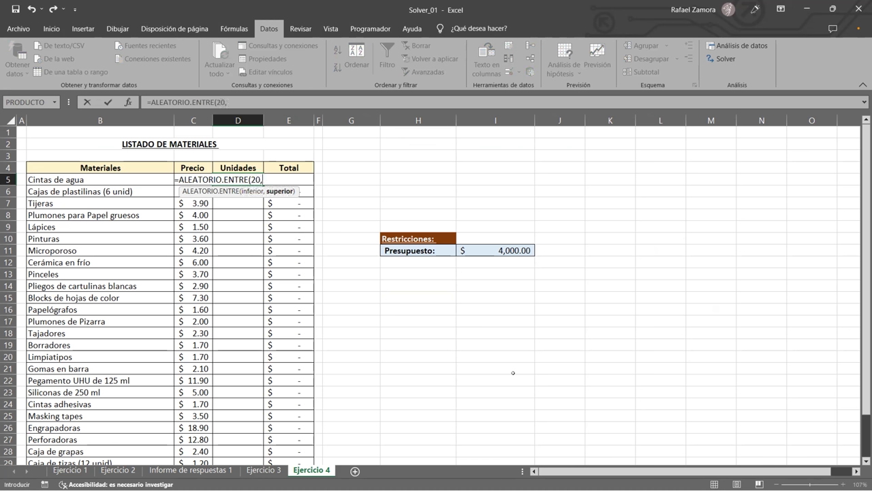
pyautogui.write('50')
pyautogui.press('Return')
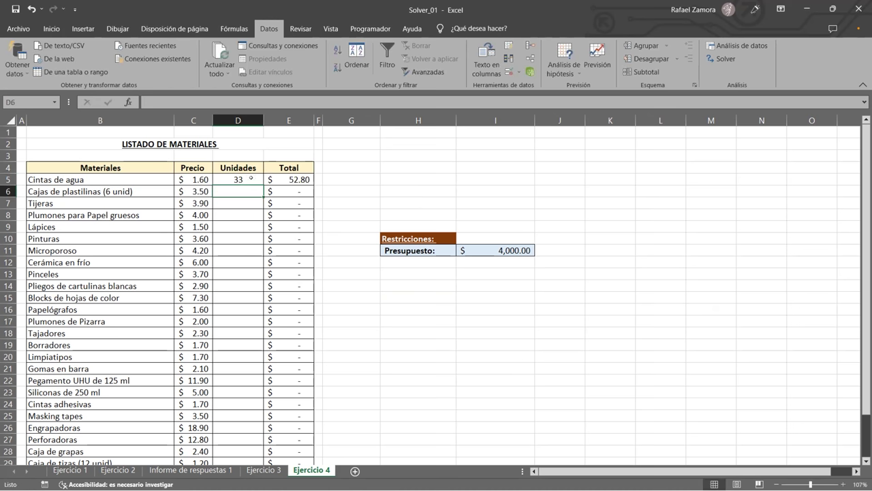
pyautogui.click(257, 180)
# - Fill D5's random formula down to D31, raising the TOTAL to 4,490.00
pyautogui.doubleClick(259, 180)
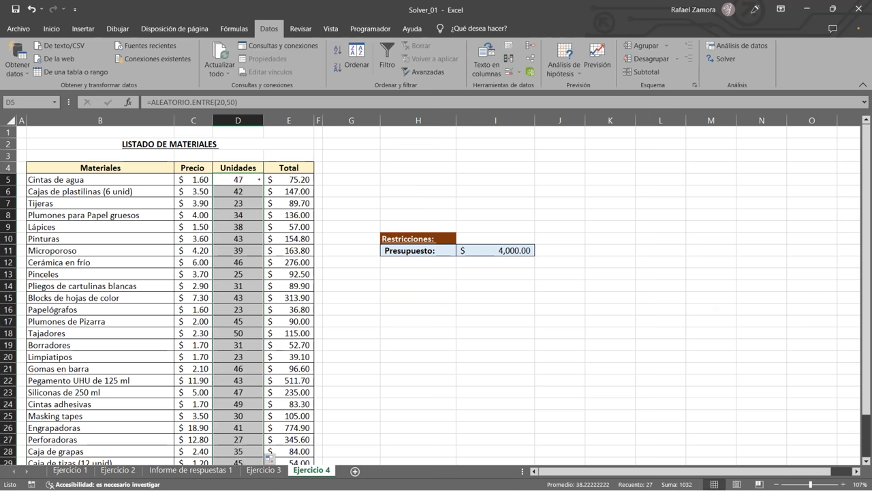
pyautogui.click(388, 358)
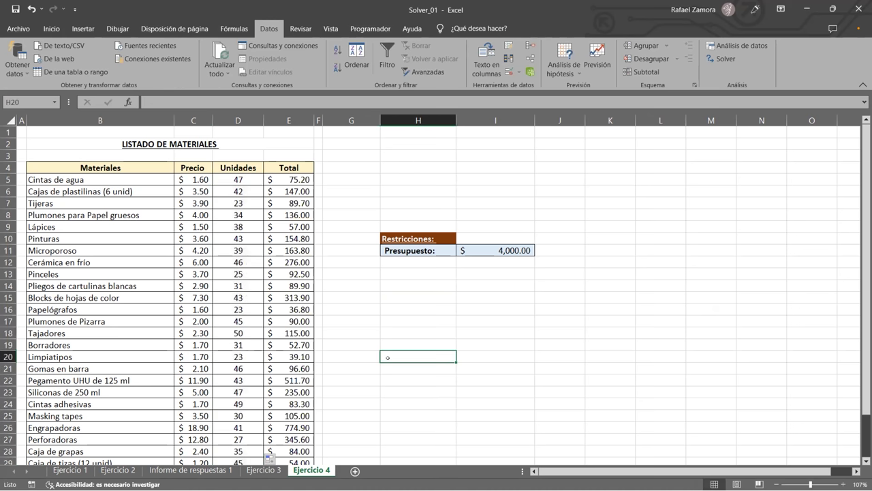
pyautogui.scroll(-3, 388, 358)
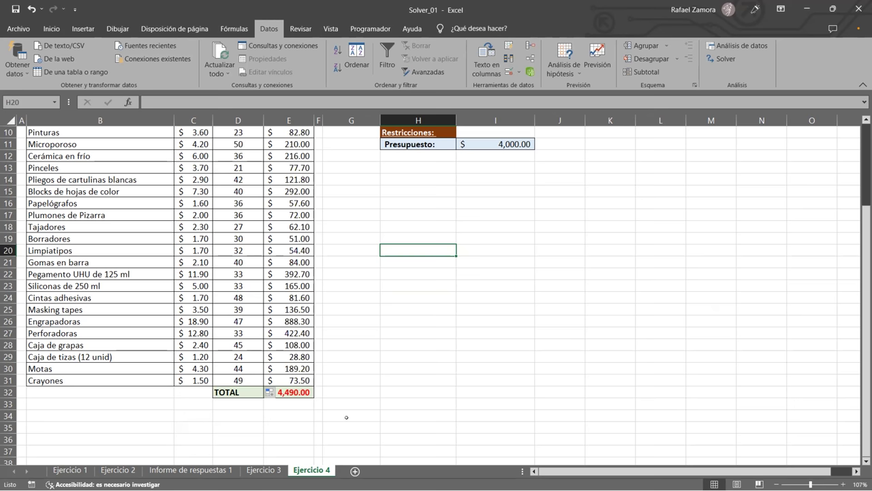
pyautogui.scroll(2, 346, 417)
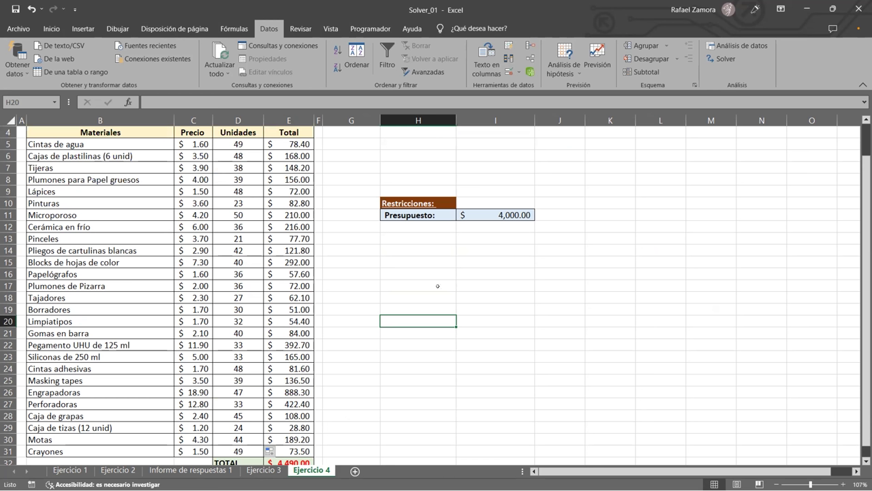
# - Copy D5:D31 and paste it back in place as Valores to freeze the quantities
pyautogui.click(228, 140)
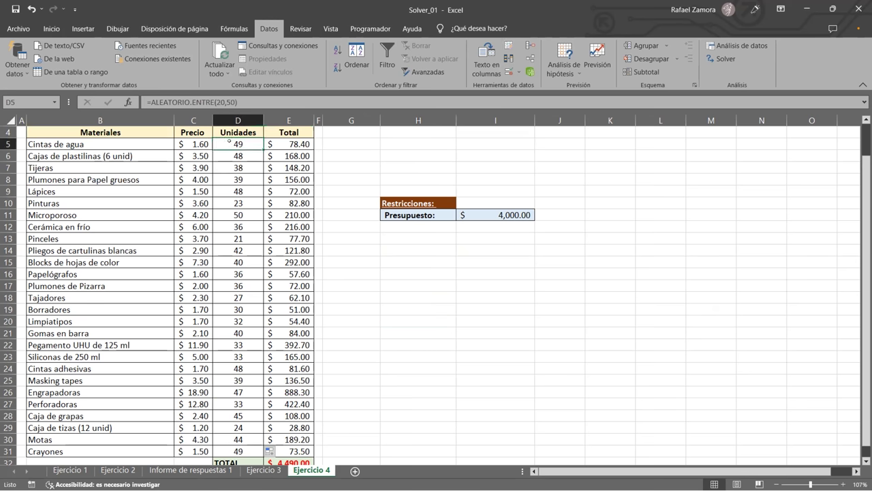
pyautogui.hotkey('ctrl', 'shift', 'Down')
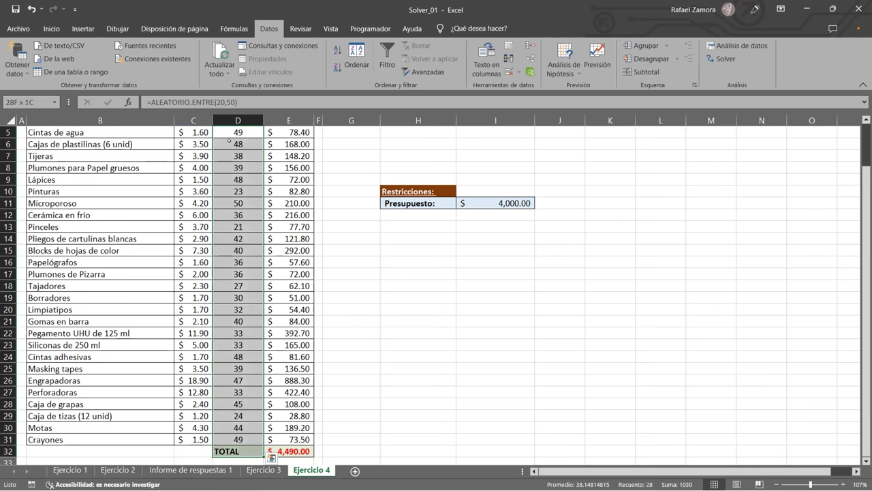
pyautogui.hotkey('shift', 'Up')
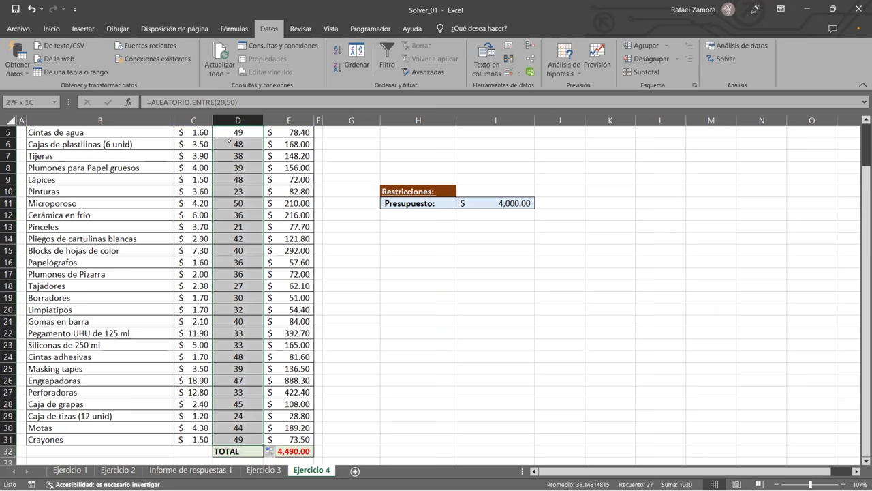
pyautogui.scroll(2, 229, 141)
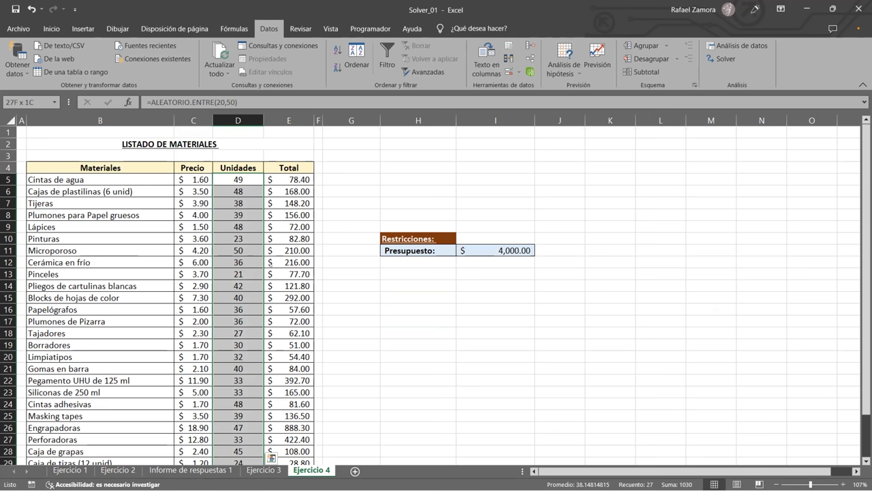
pyautogui.press('ctrl')
pyautogui.press('v')
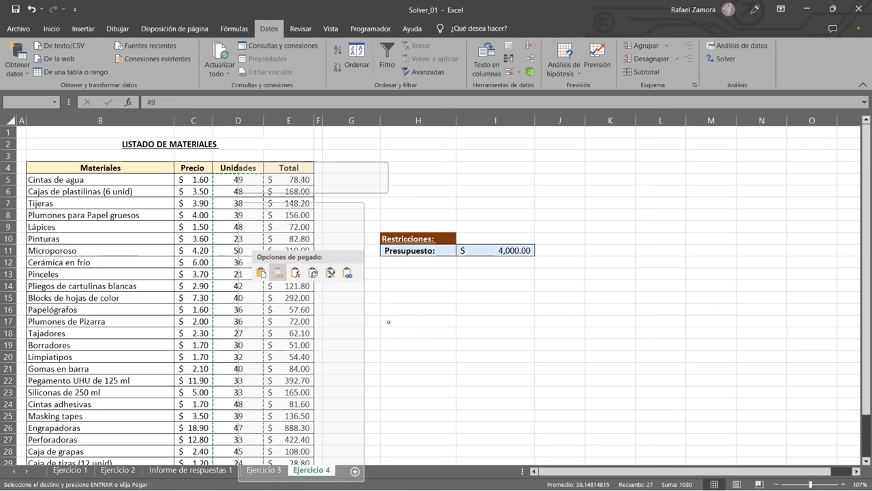
pyautogui.click(389, 321)
# - Check the fixed quantities, with the TOTAL now at 3,720.80 under the 4,000.00 Presupuesto
pyautogui.click(351, 286)
pyautogui.scroll(-4, 280, 417)
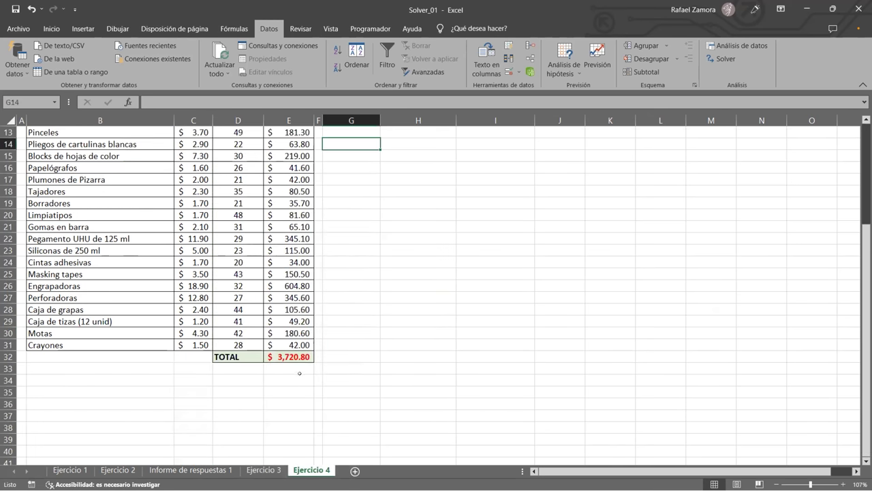
pyautogui.moveTo(300, 375); pyautogui.dragTo(294, 368)
pyautogui.scroll(3, 297, 368)
pyautogui.scroll(-3, 297, 368)
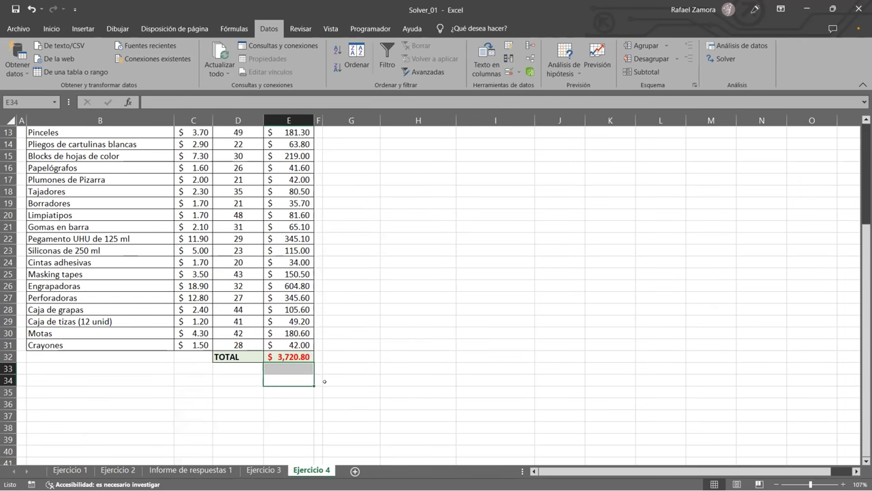
pyautogui.scroll(1, 379, 353)
pyautogui.scroll(3, 403, 347)
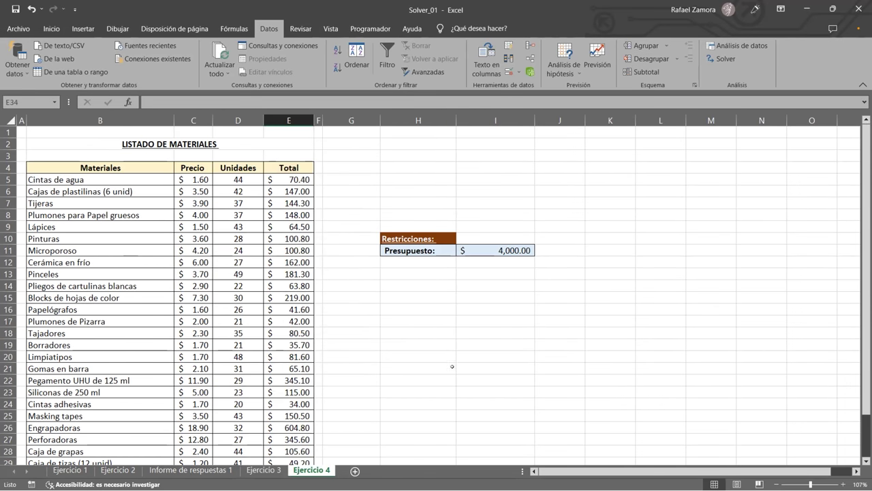
pyautogui.scroll(-1, 395, 339)
pyautogui.scroll(1, 395, 338)
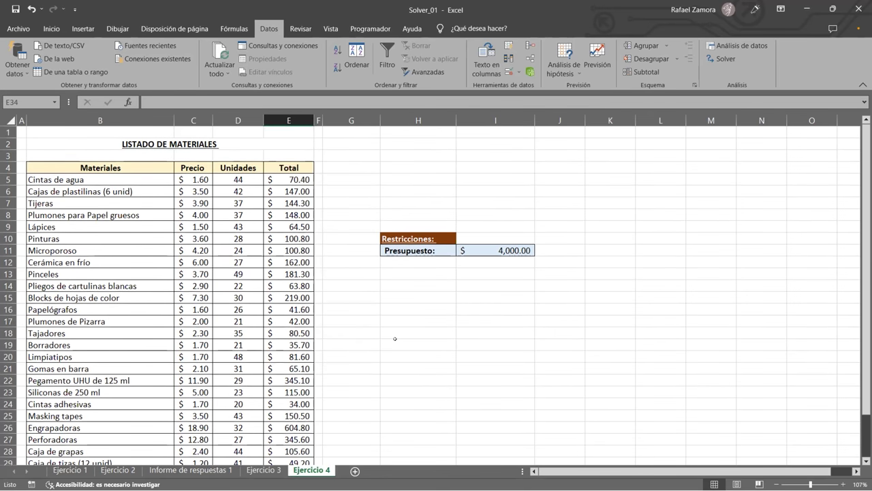
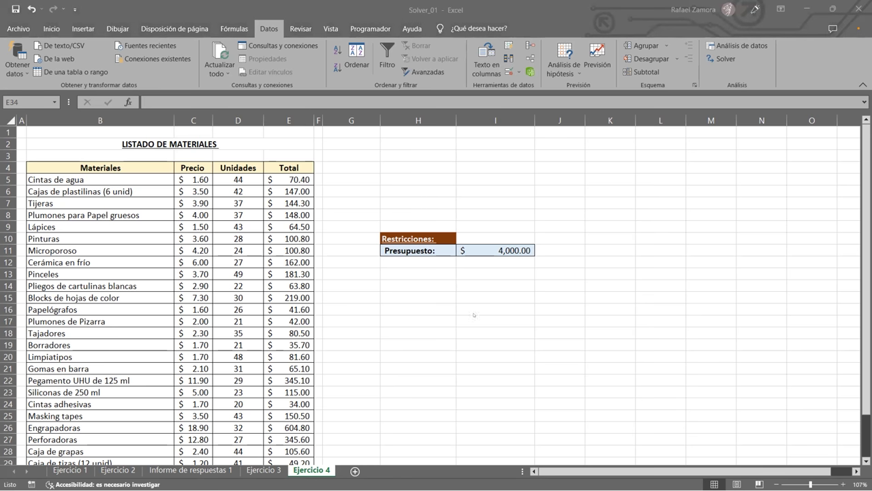
# - Review the materials list, checking the Plumones de Pizarra units in D17 and the TOTAL in E32
pyautogui.scroll(-3, 469, 309)
pyautogui.scroll(-1, 321, 350)
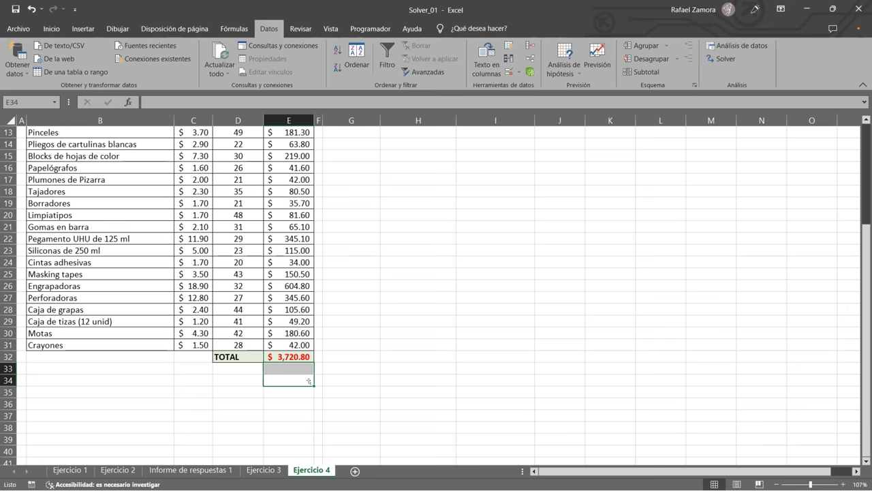
pyautogui.scroll(4, 308, 382)
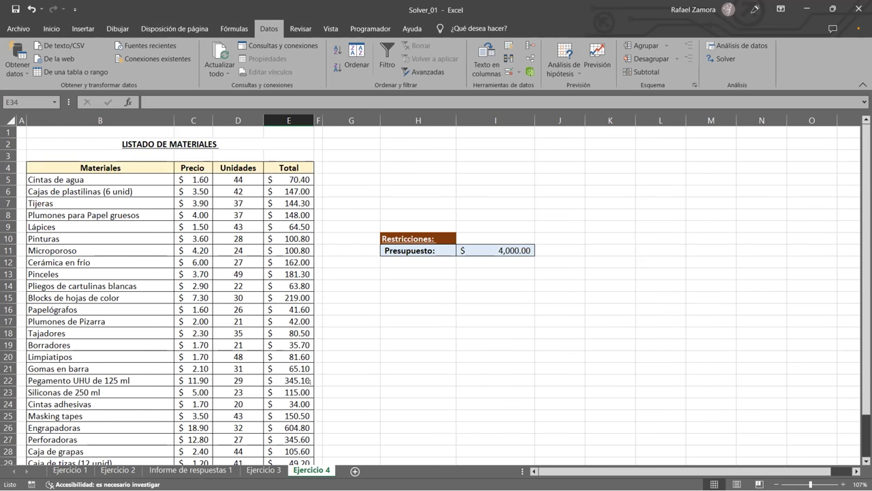
pyautogui.scroll(-3, 310, 381)
pyautogui.scroll(3, 323, 395)
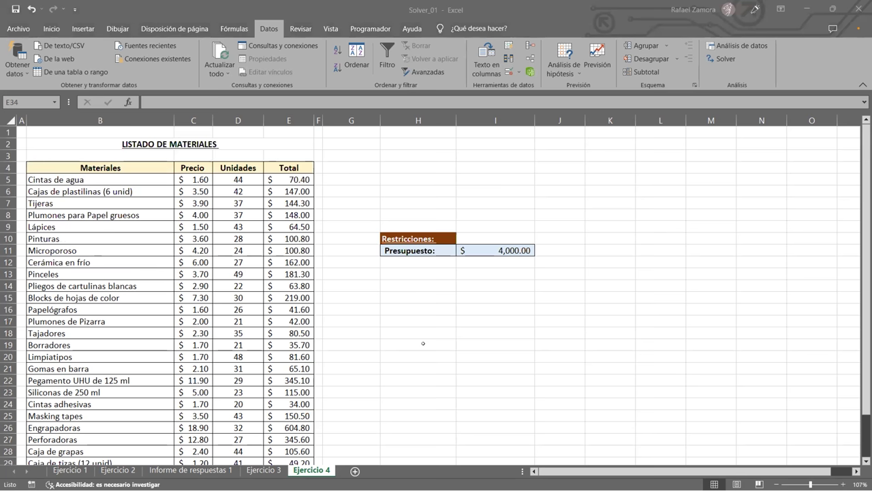
pyautogui.scroll(-3, 437, 331)
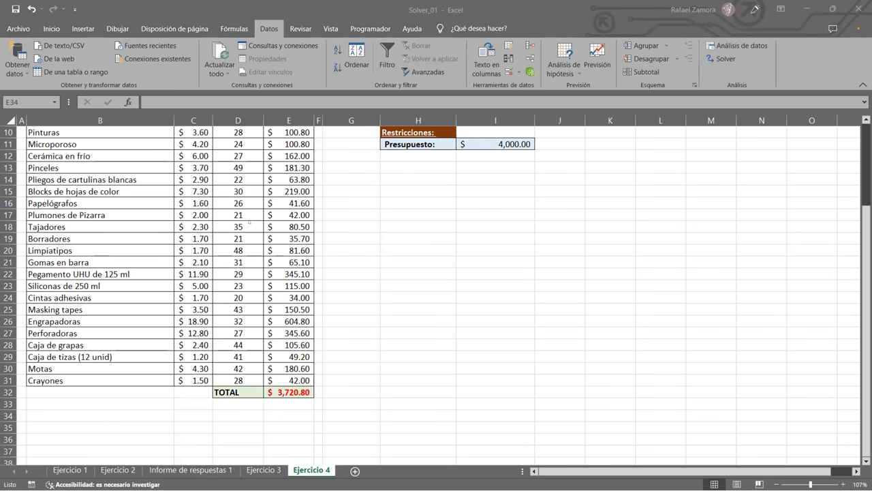
pyautogui.click(238, 298)
pyautogui.click(244, 215)
pyautogui.scroll(-2, 382, 310)
pyautogui.scroll(2, 381, 308)
pyautogui.scroll(3, 389, 308)
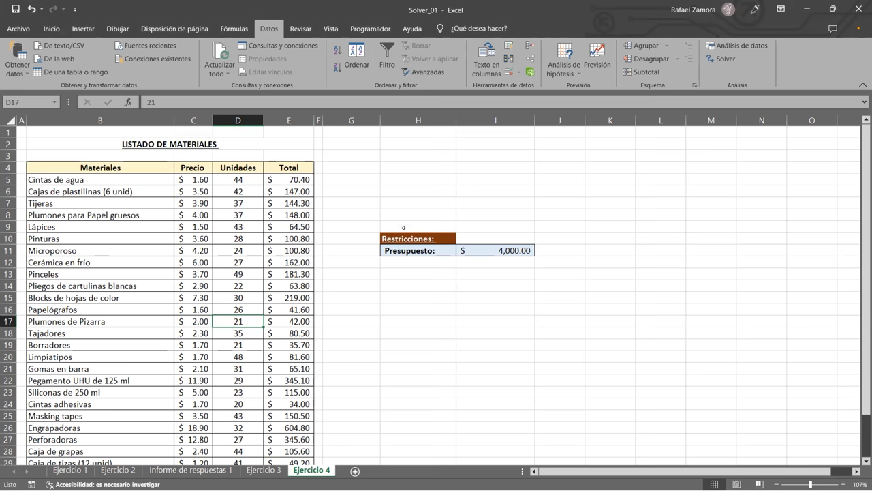
pyautogui.hotkey('ctrl', 'Down')
pyautogui.scroll(-1, 360, 236)
pyautogui.press('Right')
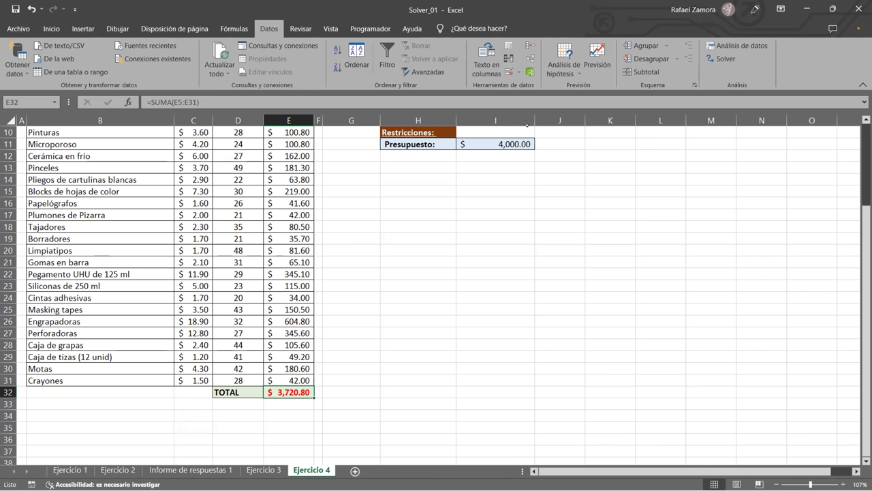
# - Enter 5,000 as the Presupuesto budget in I11, then look over the updated sheet
pyautogui.click(520, 143)
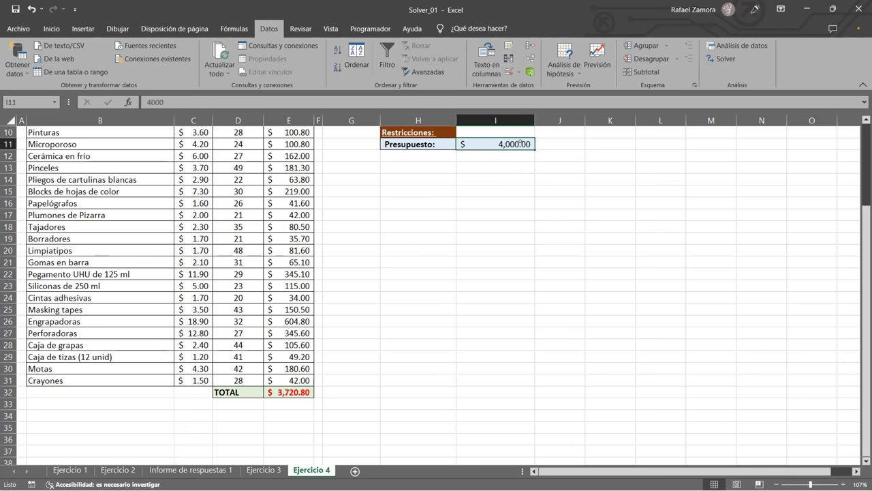
pyautogui.write('5,000')
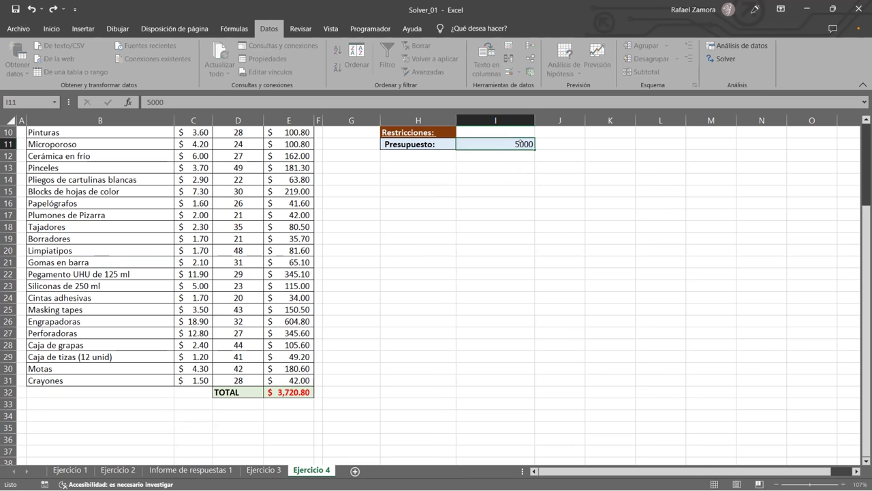
pyautogui.press('Return')
pyautogui.scroll(1, 438, 277)
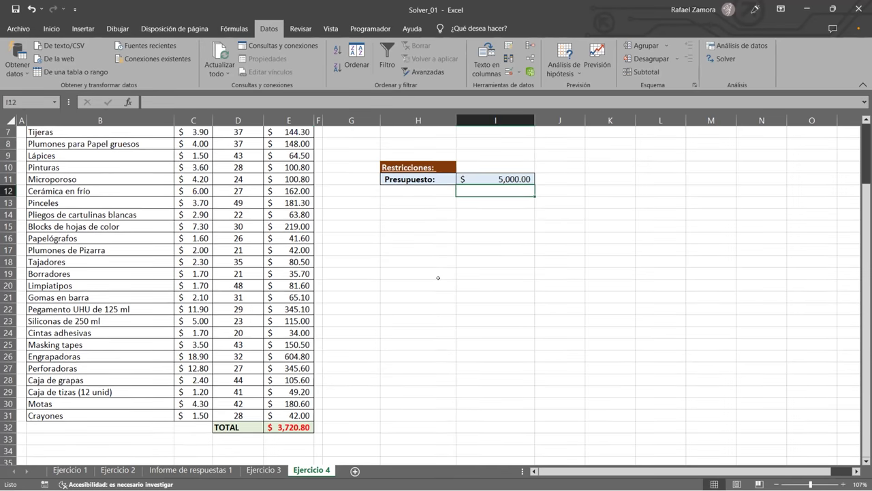
pyautogui.scroll(2, 433, 279)
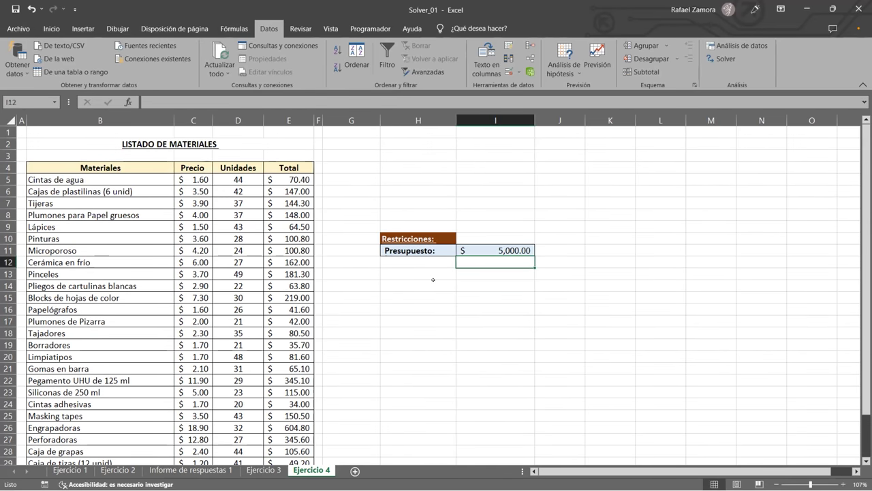
pyautogui.scroll(-1, 410, 301)
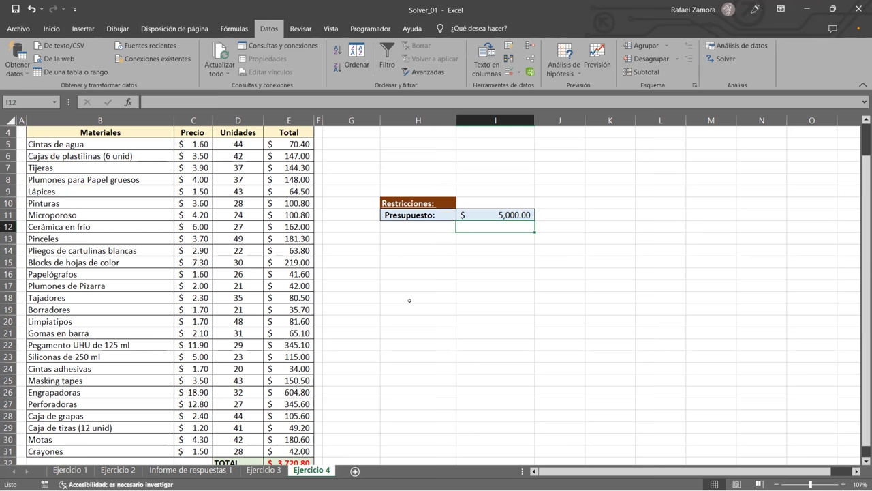
pyautogui.scroll(-3, 374, 352)
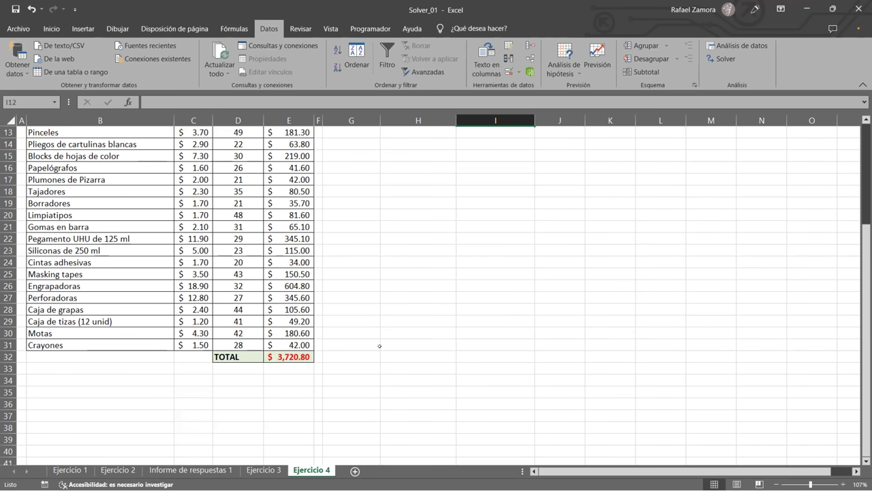
pyautogui.scroll(4, 380, 346)
pyautogui.scroll(-1, 388, 343)
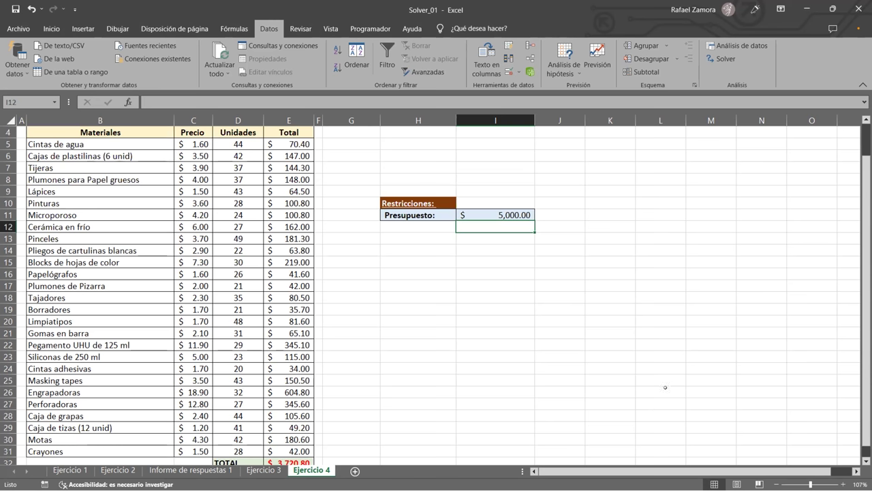
pyautogui.click(491, 277)
pyautogui.press('Return')
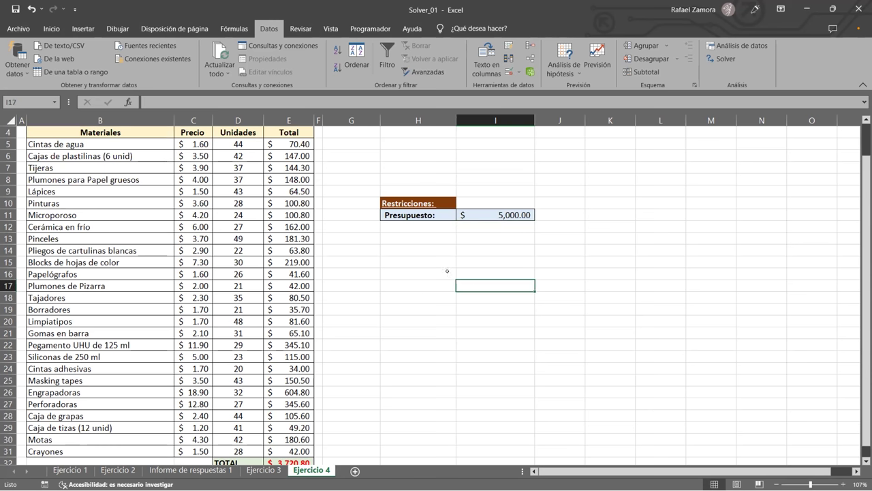
pyautogui.press('Return')
pyautogui.press('Return')
pyautogui.press('Return')
pyautogui.press('Return')
pyautogui.press('Return')
pyautogui.press('Return')
pyautogui.scroll(-3, 500, 220)
pyautogui.press('Return')
pyautogui.scroll(-1, 481, 220)
pyautogui.scroll(4, 481, 220)
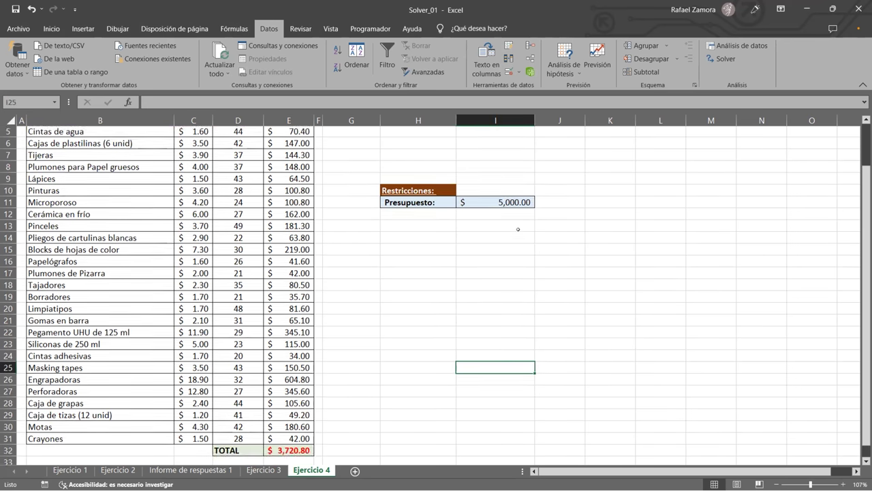
pyautogui.scroll(-5, 477, 266)
pyautogui.click(287, 318)
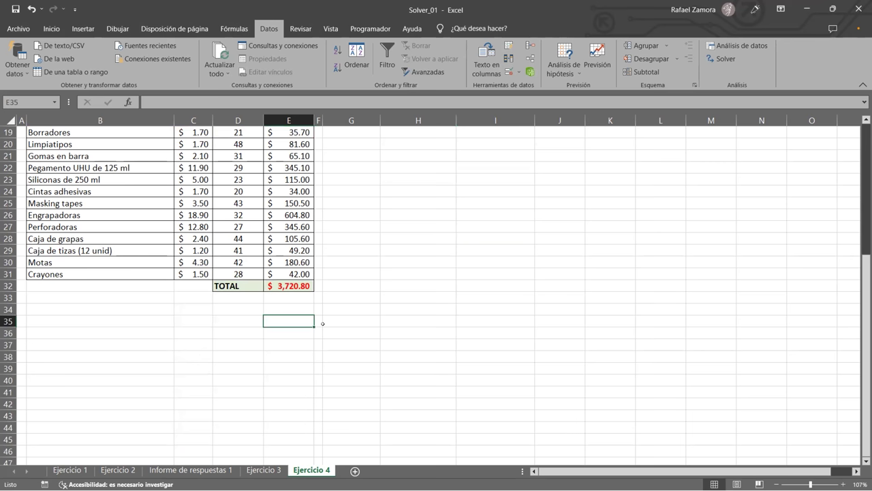
pyautogui.scroll(3, 323, 324)
# - Set Solver's objective to the TOTAL cell $E$32 with a target Valor de 5000
pyautogui.scroll(2, 510, 307)
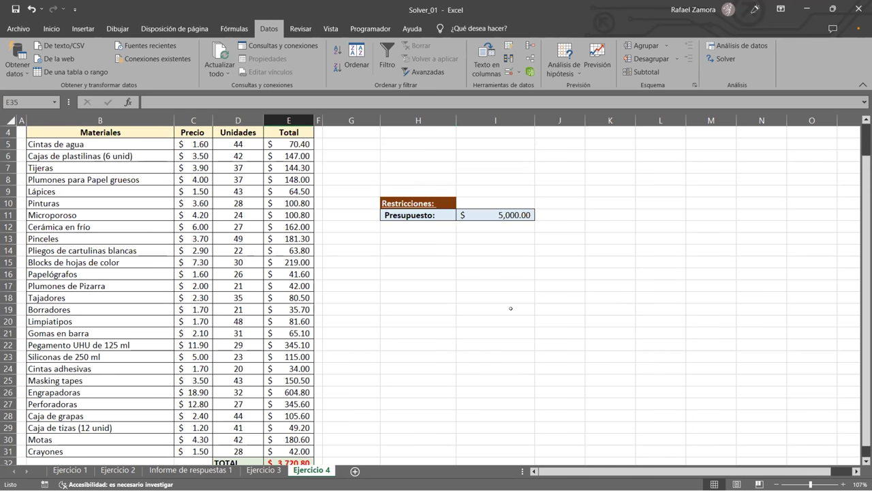
pyautogui.click(517, 308)
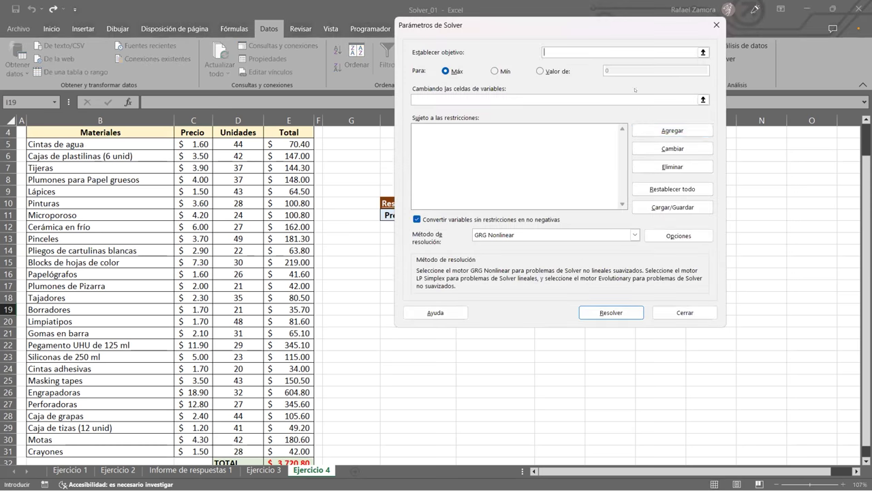
pyautogui.scroll(-2, 206, 251)
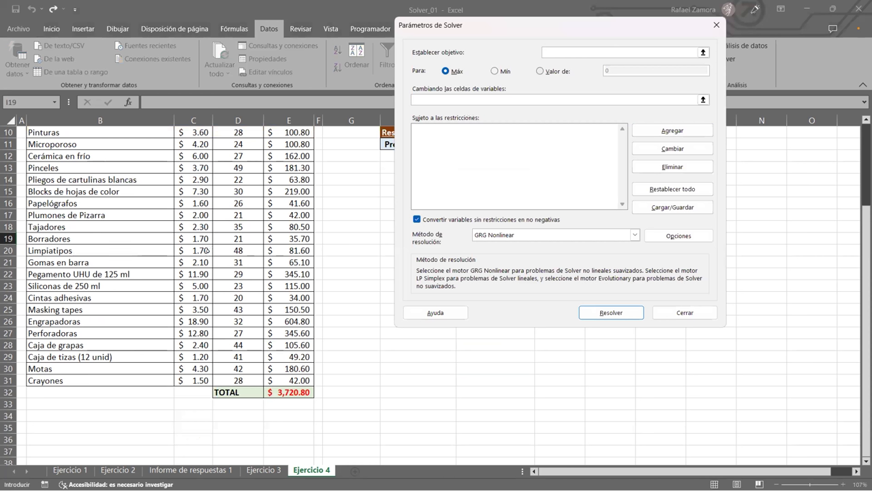
pyautogui.click(273, 391)
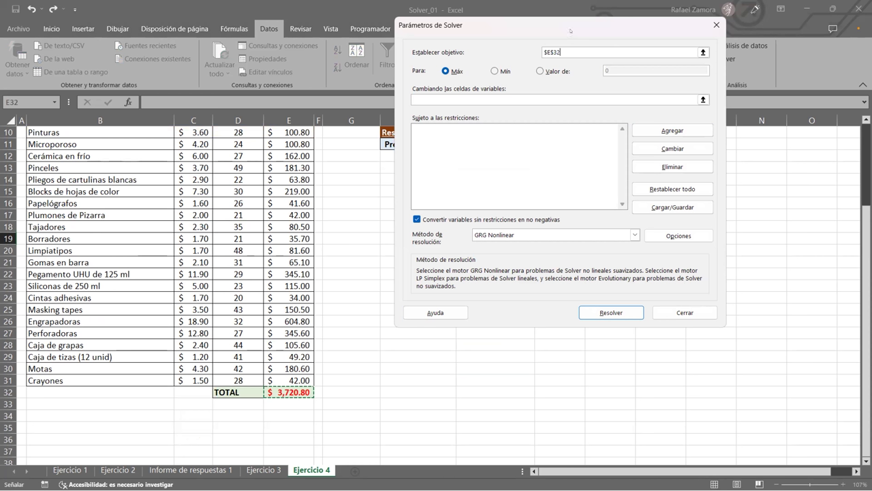
pyautogui.moveTo(570, 30); pyautogui.dragTo(712, 43)
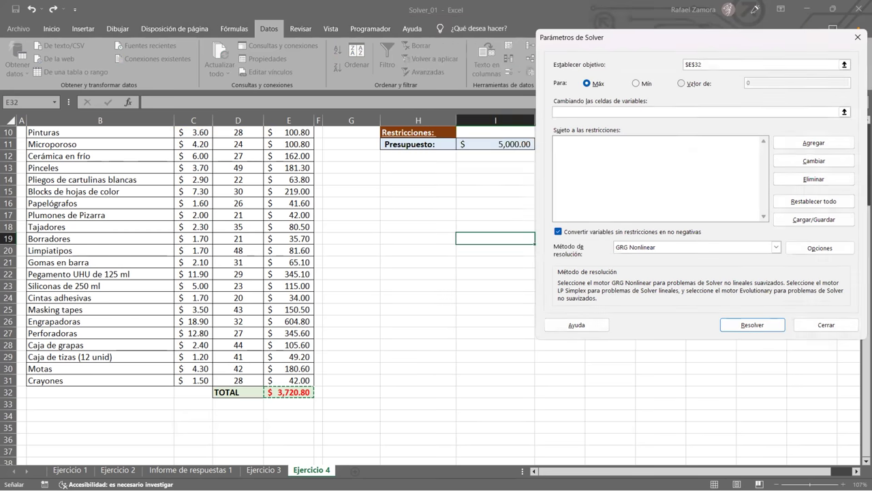
pyautogui.click(681, 84)
pyautogui.click(756, 85)
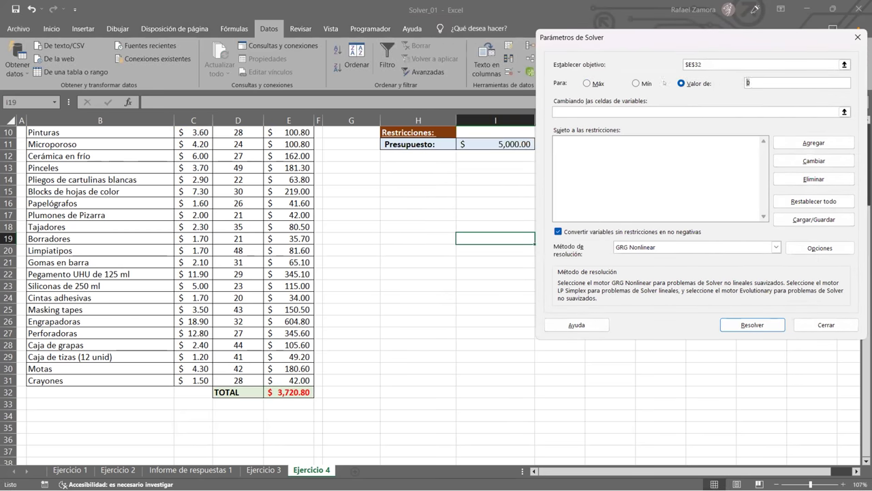
pyautogui.press('BackSpace')
pyautogui.write('5000')
# - Use the Unidades cells $D$5:$D$31 as variables and run Resolver
pyautogui.click(607, 112)
pyautogui.scroll(3, 316, 142)
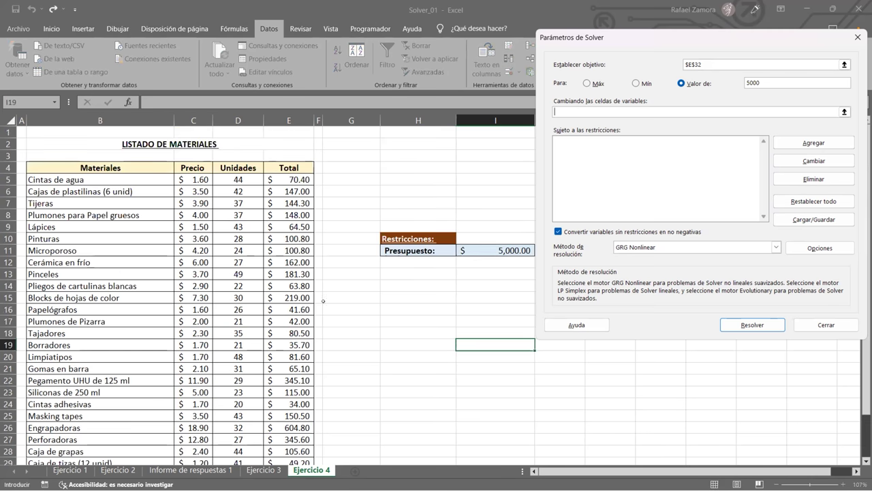
pyautogui.click(249, 181)
pyautogui.hotkey('ctrl', 'shift', 'Down')
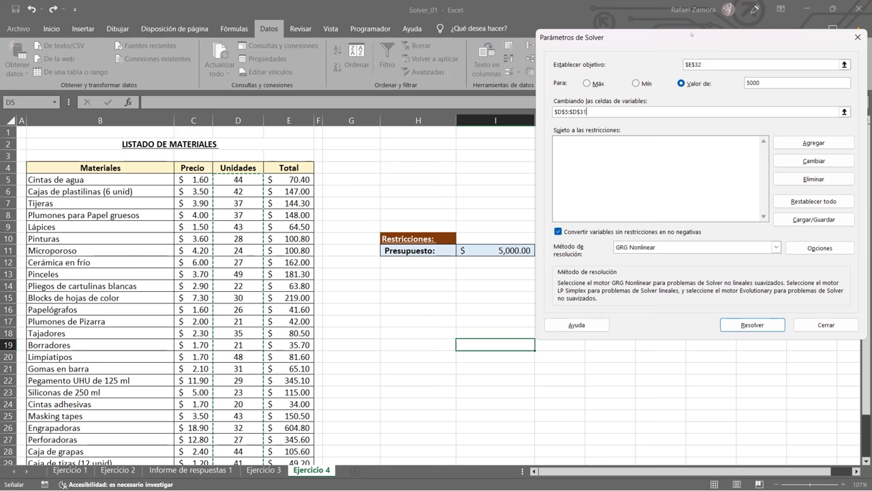
pyautogui.moveTo(665, 46); pyautogui.dragTo(649, 22)
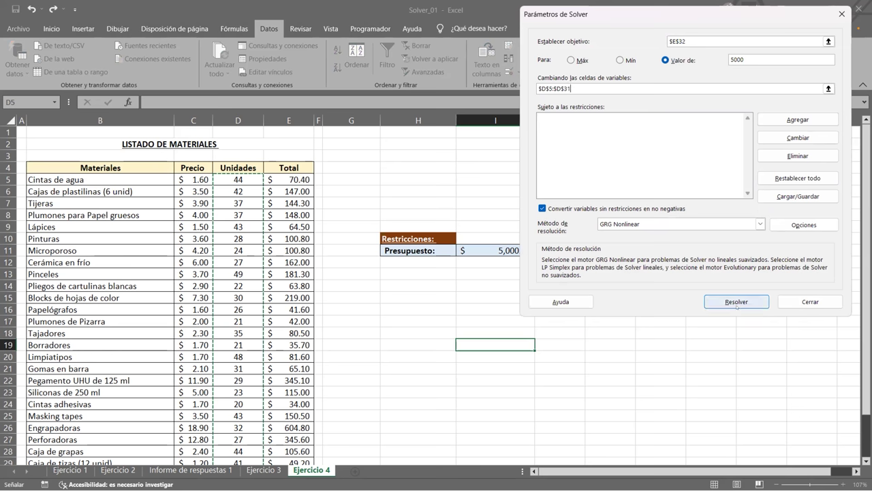
pyautogui.click(736, 301)
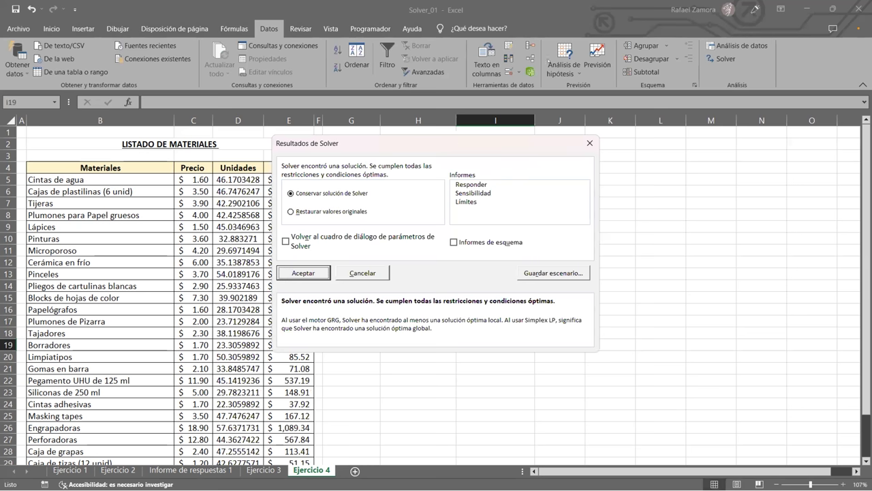
# - Inspect the fractional units from Solver, then dismiss the results to restore the original units
pyautogui.moveTo(453, 142); pyautogui.dragTo(548, 61)
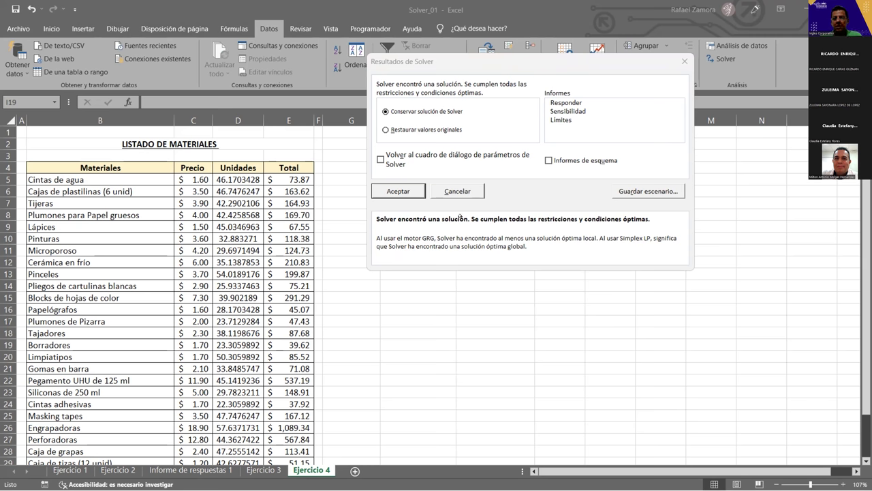
pyautogui.press('Return')
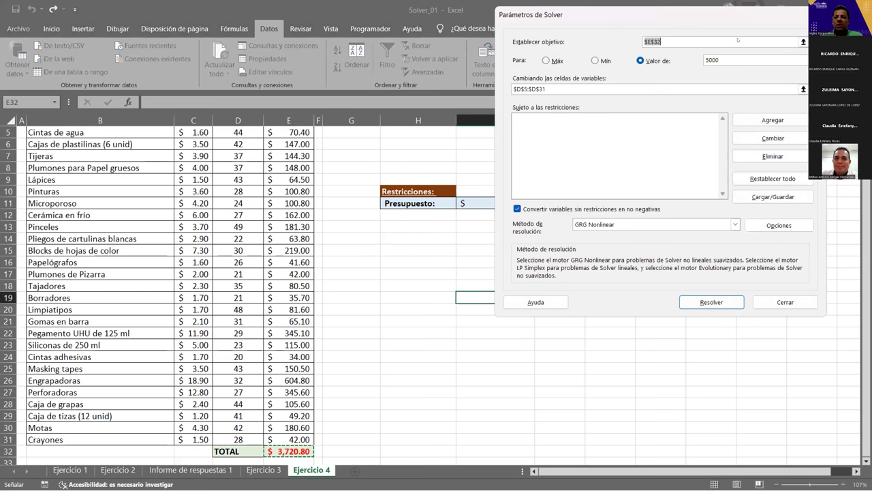
# - Switch the solving method to Simplex LP and rerun Solver on the budget model
pyautogui.click(604, 225)
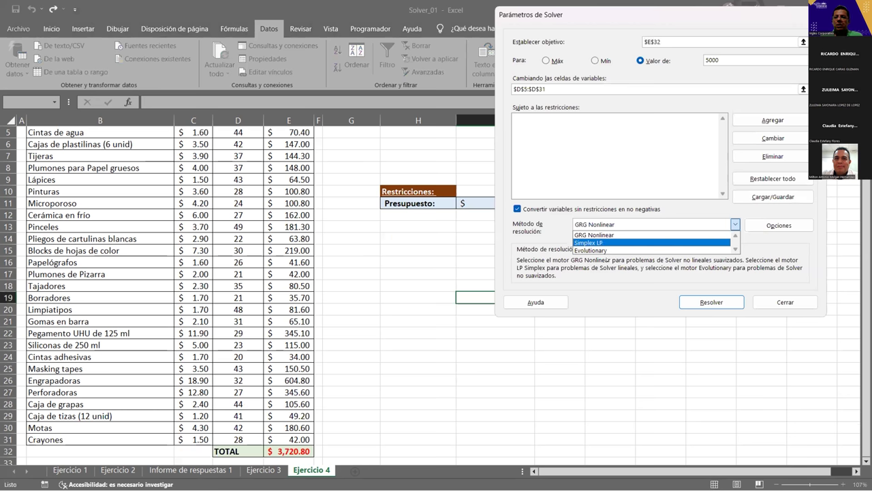
pyautogui.click(604, 243)
pyautogui.click(726, 301)
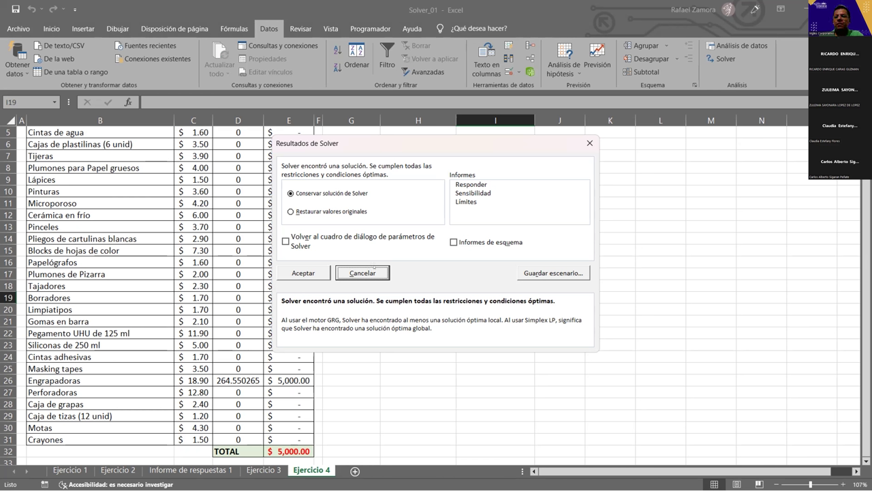
# - Cancel the Simplex LP solution so the original quantities and $3,720.80 total return
pyautogui.click(372, 267)
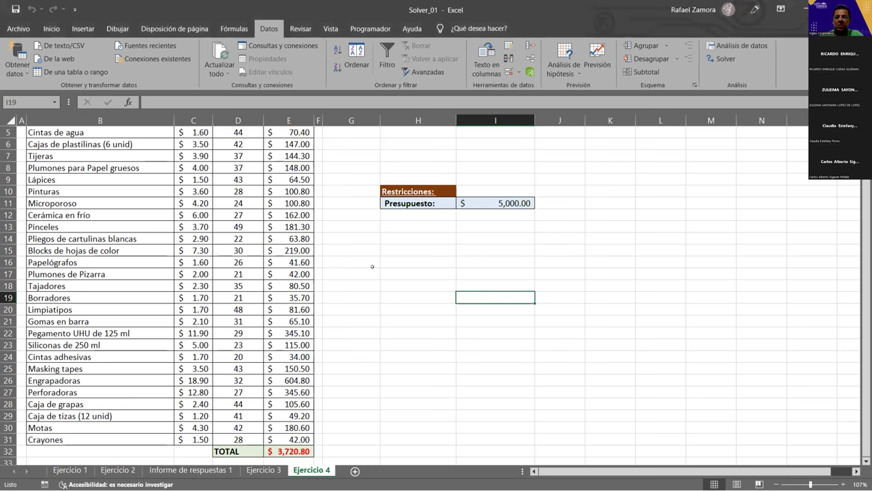
pyautogui.click(230, 204)
pyautogui.scroll(2, 204, 215)
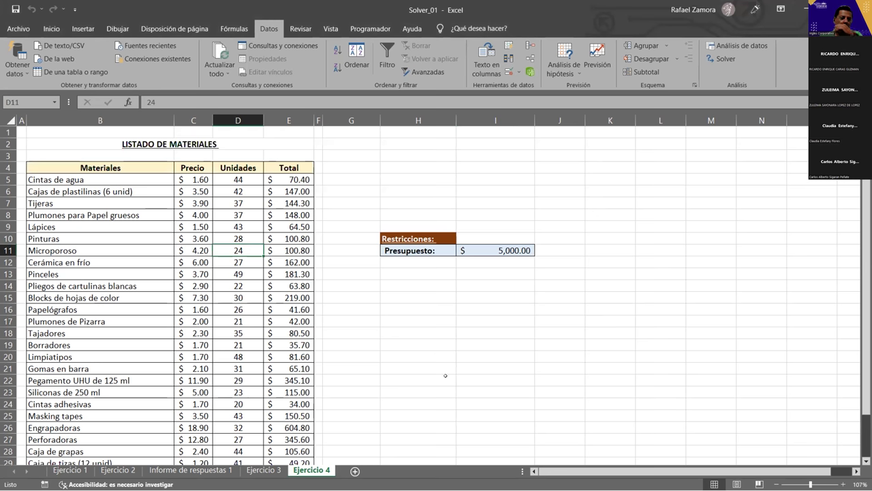
pyautogui.click(439, 340)
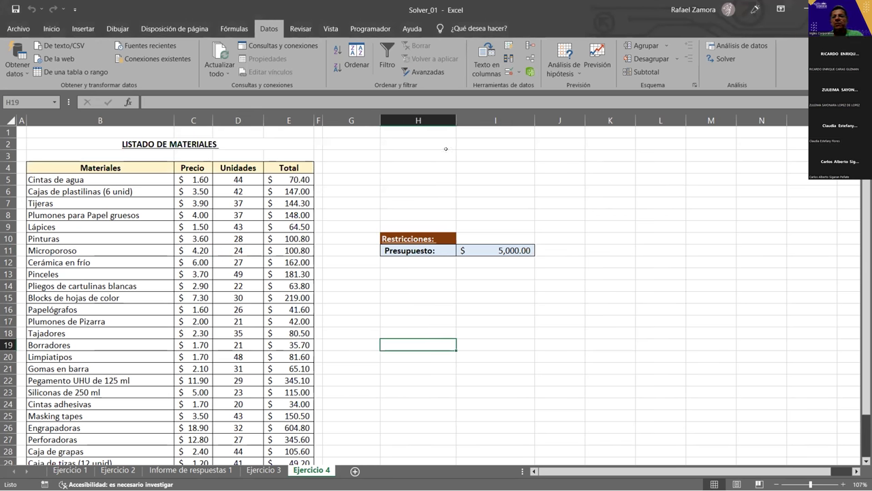
# - Reopen Solver, check objective $E$32 and variables D5:D31, and start a new constraint
pyautogui.click(721, 59)
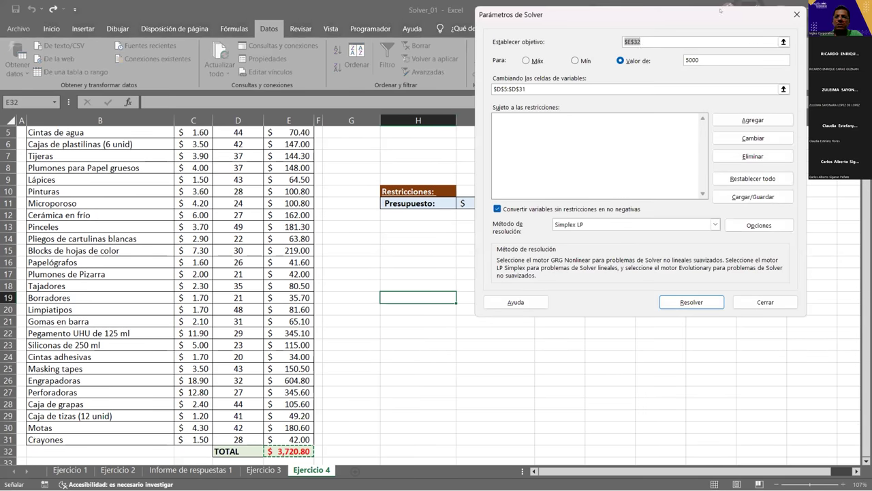
pyautogui.moveTo(716, 9); pyautogui.dragTo(647, 13)
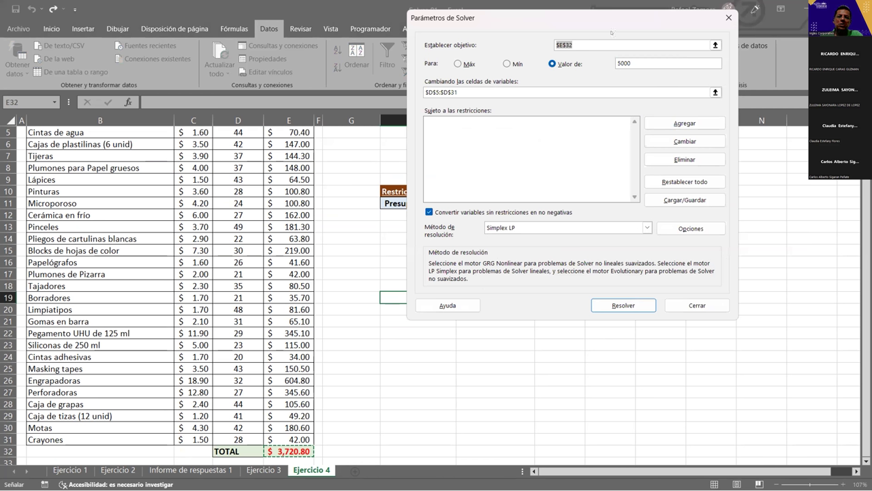
pyautogui.click(599, 42)
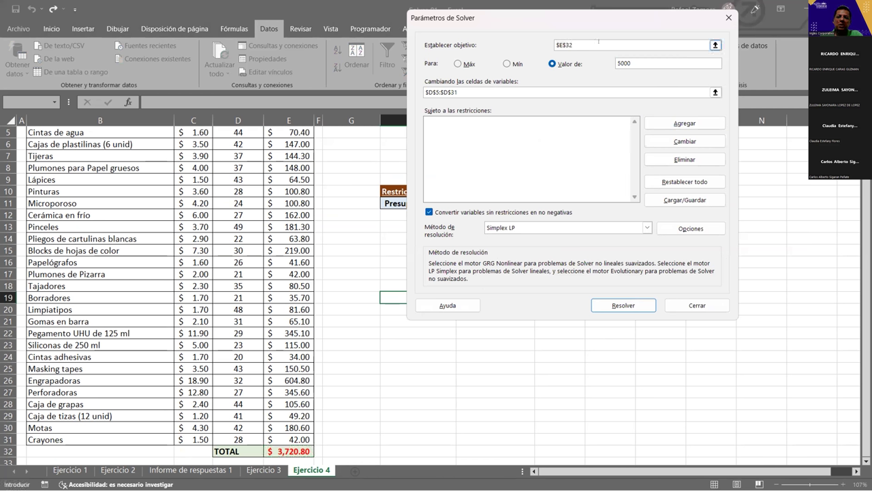
pyautogui.click(653, 62)
pyautogui.click(578, 90)
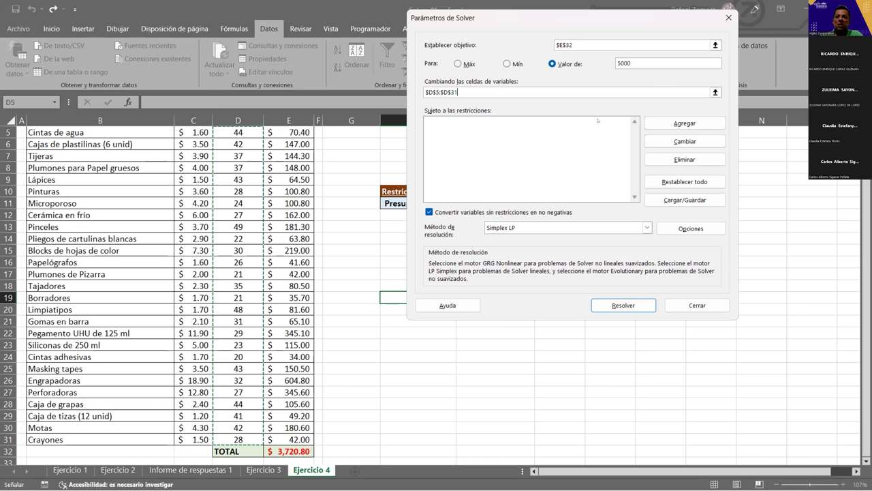
pyautogui.click(688, 122)
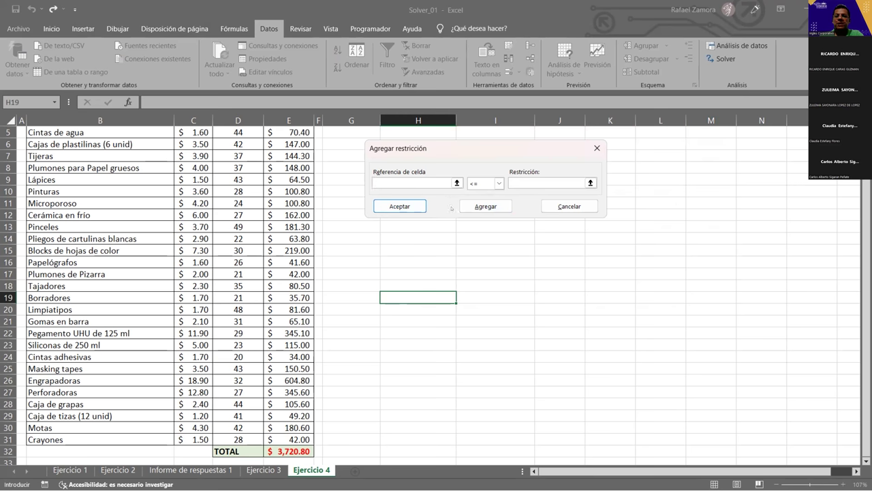
# - Add the constraint $D$5:$D$31 = int so every unit count is a whole number
pyautogui.scroll(2, 451, 208)
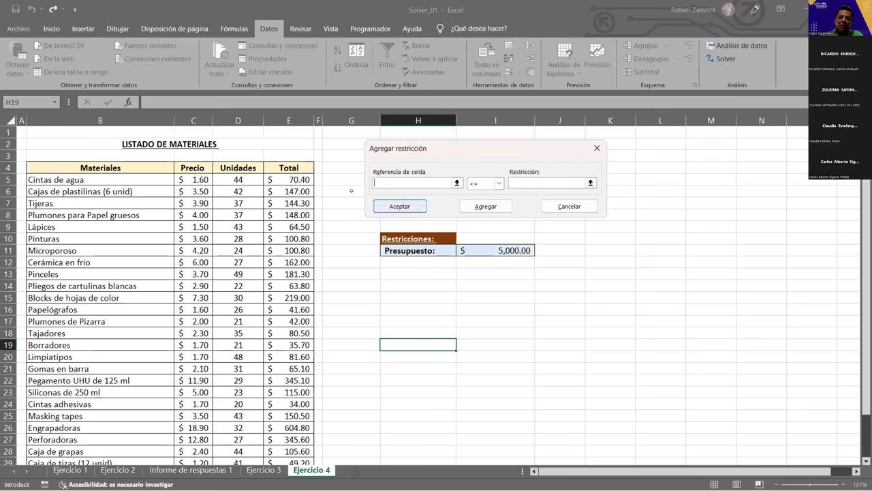
pyautogui.click(250, 178)
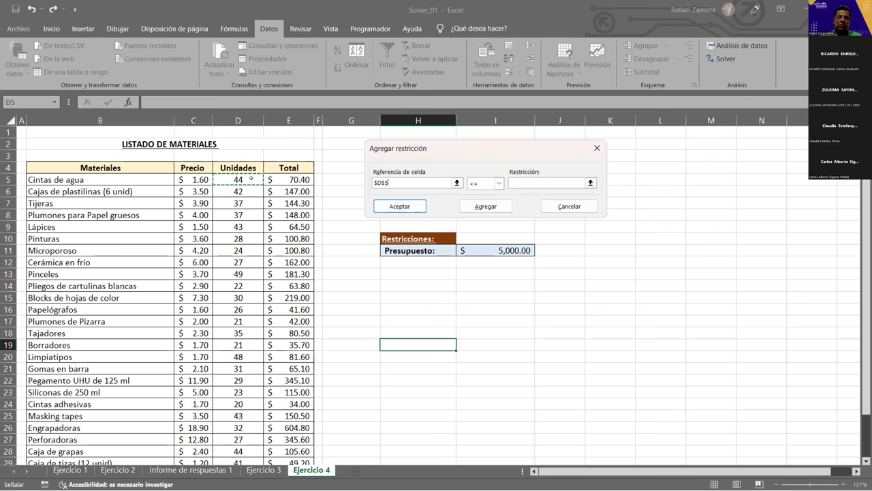
pyautogui.hotkey('ctrl', 'shift', 'Down')
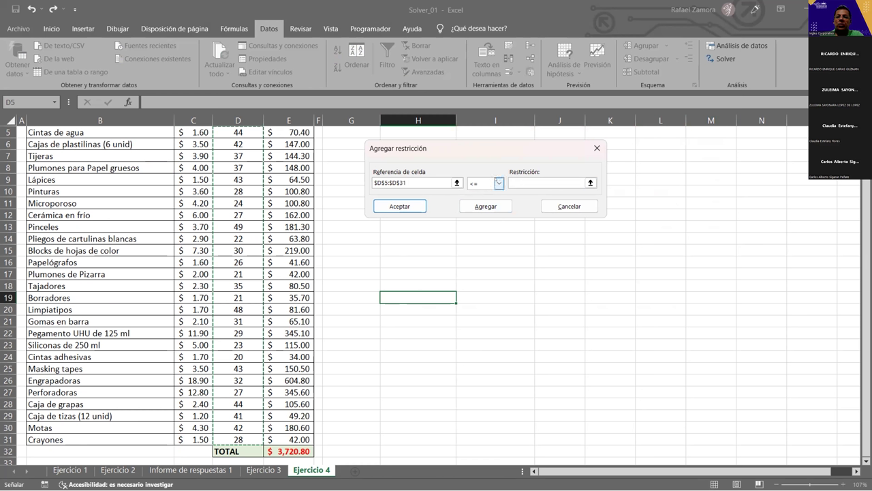
pyautogui.click(499, 184)
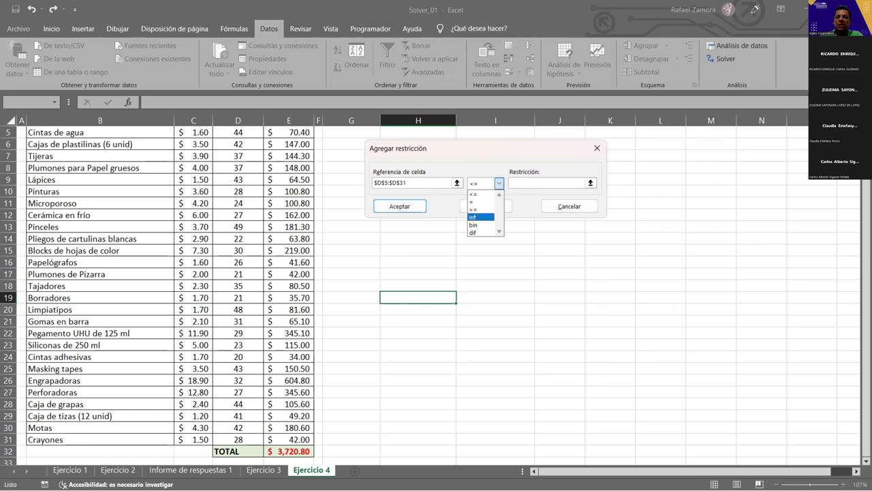
pyautogui.click(471, 217)
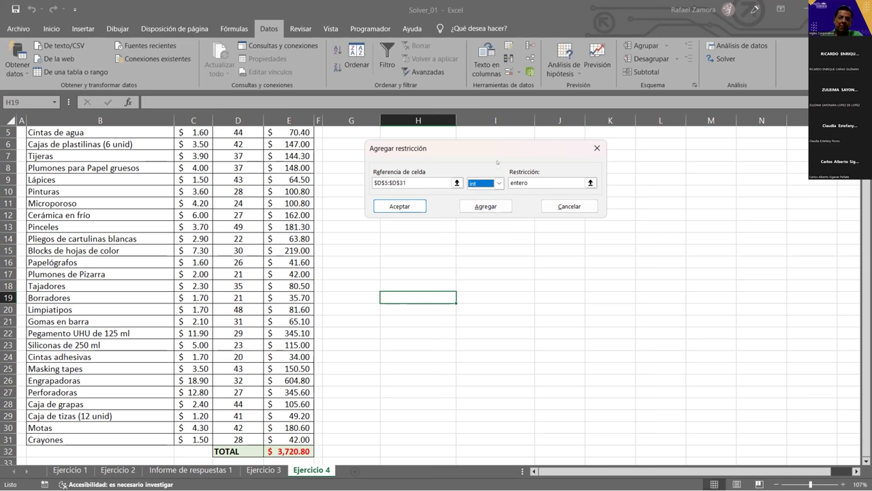
pyautogui.click(400, 206)
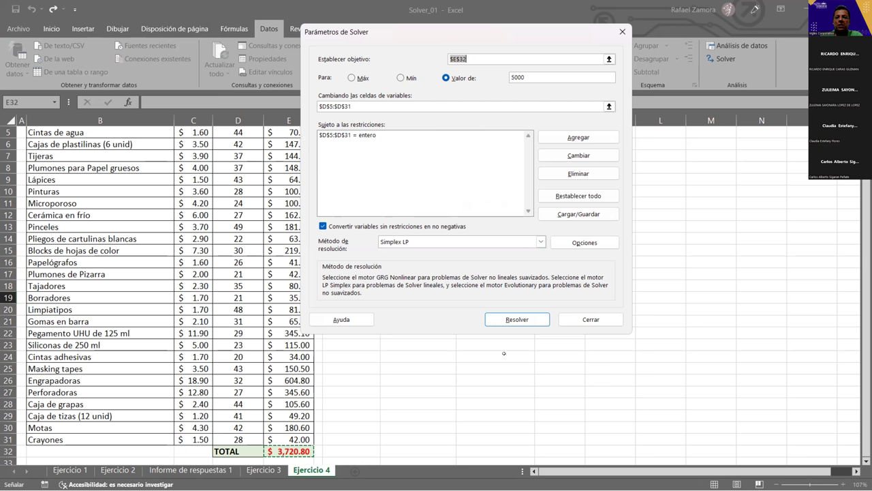
# - Change the solving method to GRG Nonlinear and run the integer-constrained model
pyautogui.click(540, 241)
pyautogui.click(489, 252)
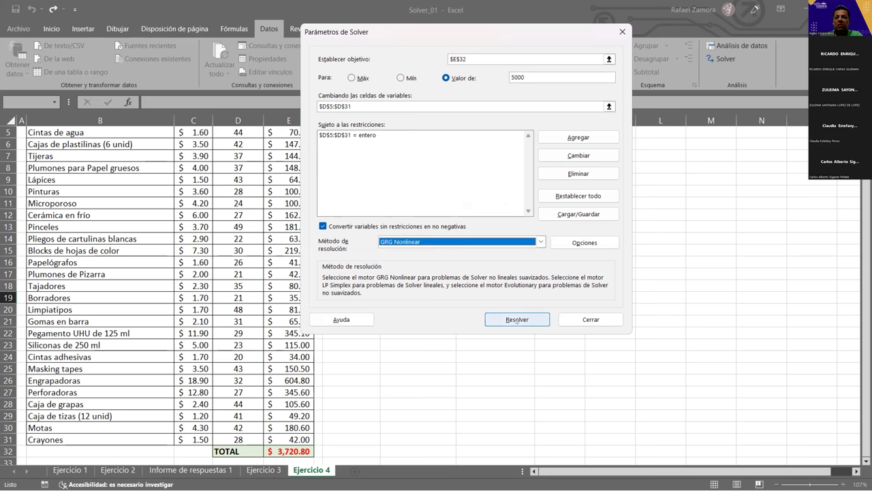
pyautogui.click(512, 316)
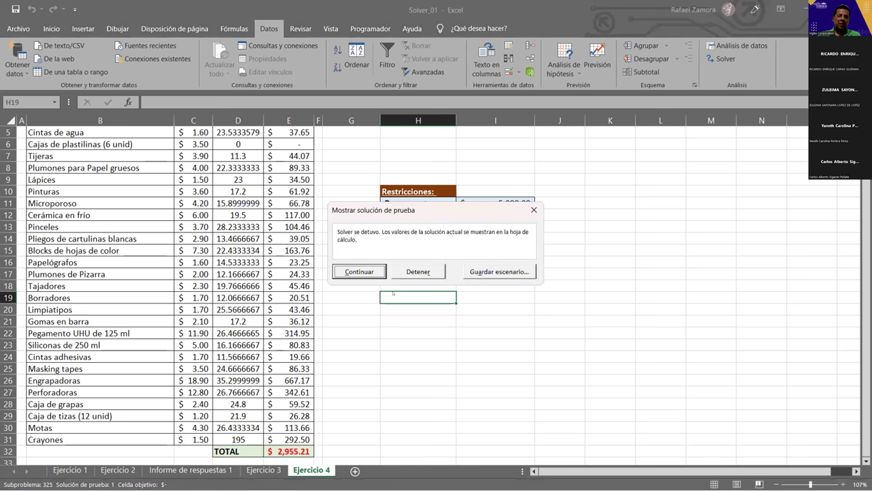
# - Stop the paused trial solution and discard its values
pyautogui.click(423, 269)
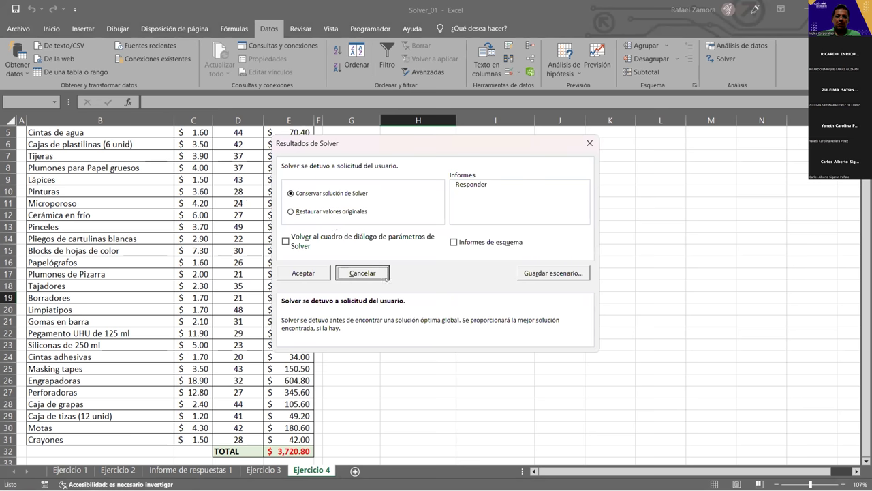
pyautogui.press('Return')
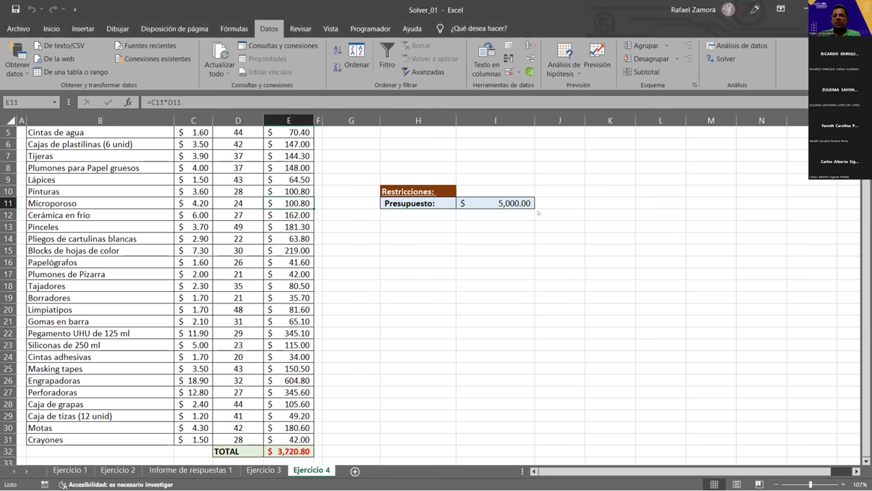
# - Rerun Solver with Simplex LP, then cancel the result to keep the original quantities
pyautogui.click(520, 241)
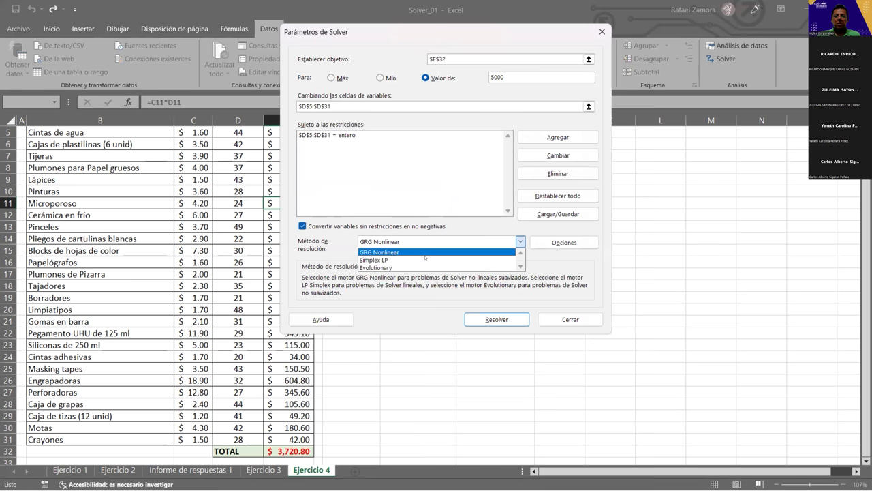
pyautogui.click(425, 259)
pyautogui.click(511, 319)
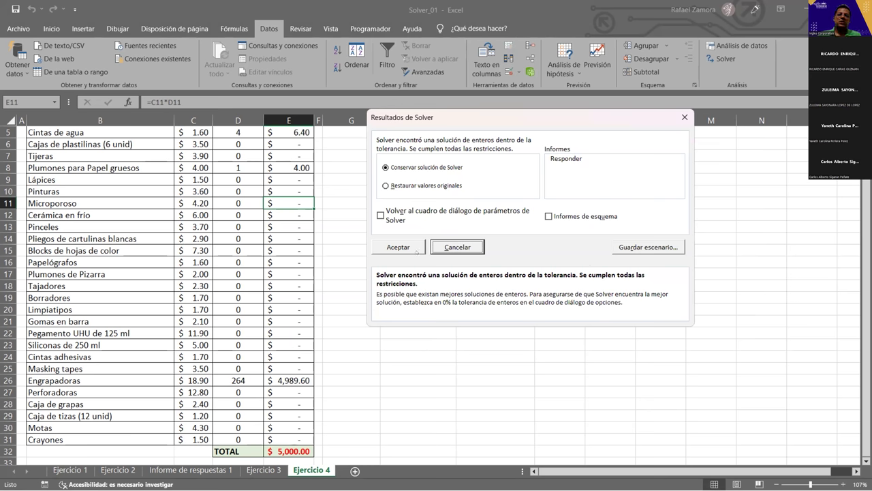
pyautogui.click(444, 248)
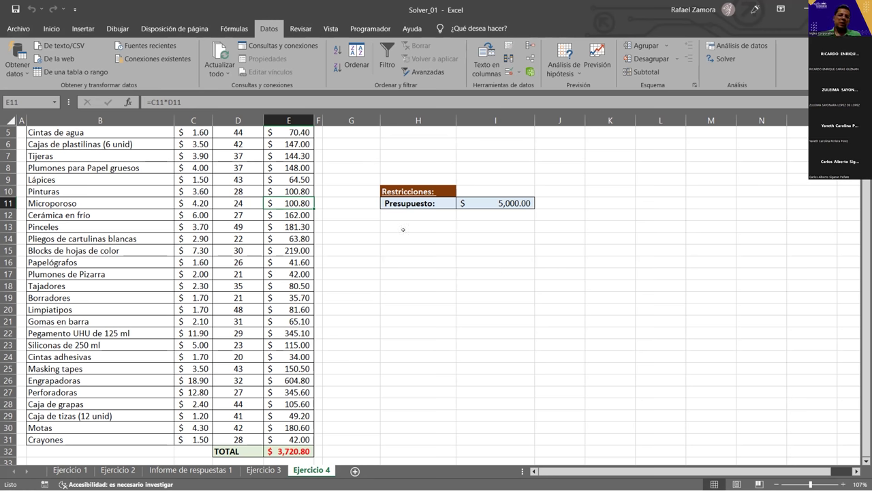
# - Review the Unidades values on Ejercicio 4, including Papelógrafos and Tajadores at 35
pyautogui.scroll(2, 182, 286)
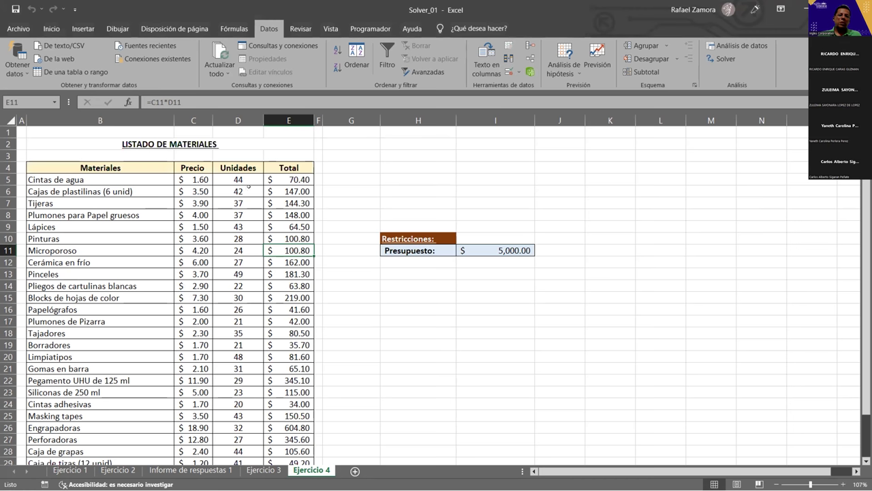
pyautogui.press('Left')
pyautogui.press('Down')
pyautogui.press('Down')
pyautogui.press('Down')
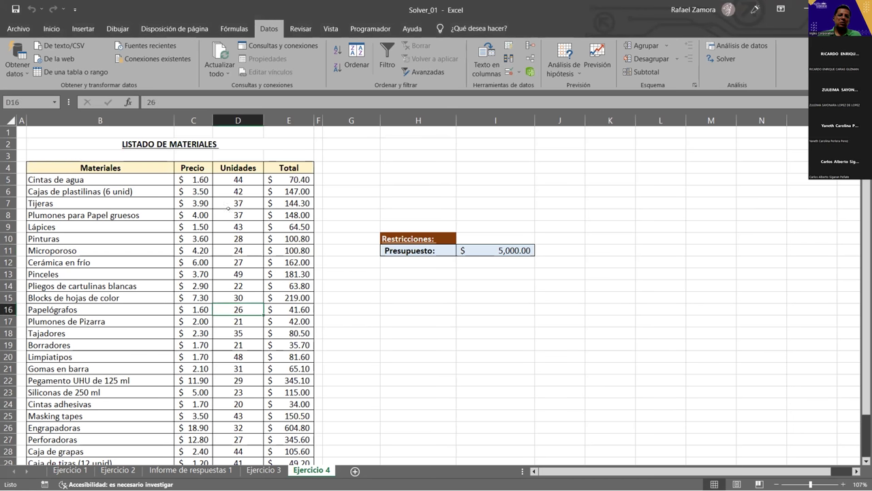
pyautogui.moveTo(238, 238); pyautogui.dragTo(238, 274)
pyautogui.click(239, 337)
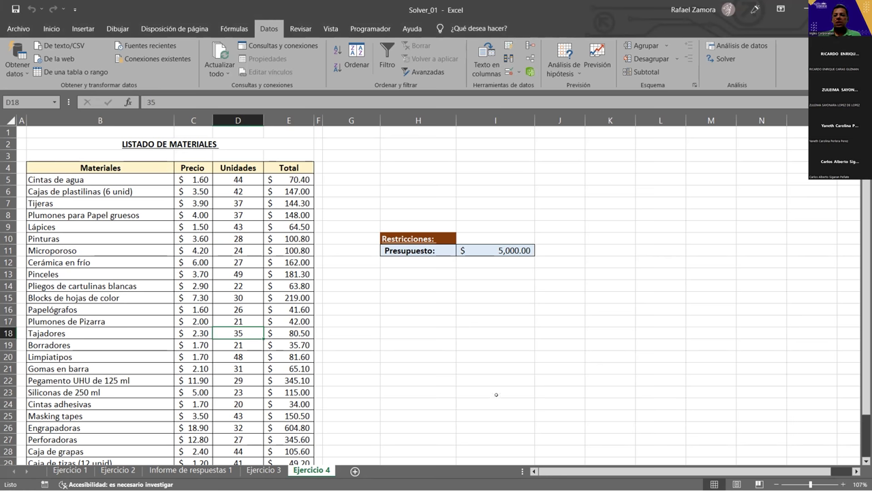
pyautogui.click(511, 369)
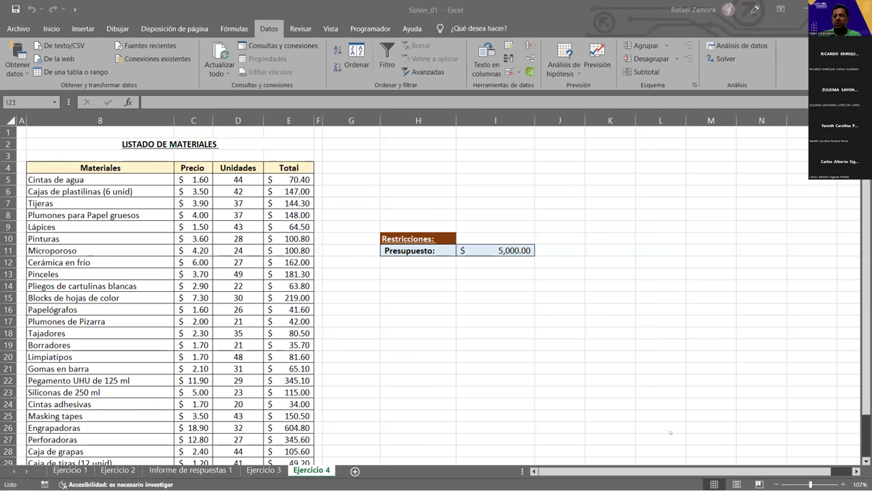
pyautogui.hotkey('alt', 'Tab')
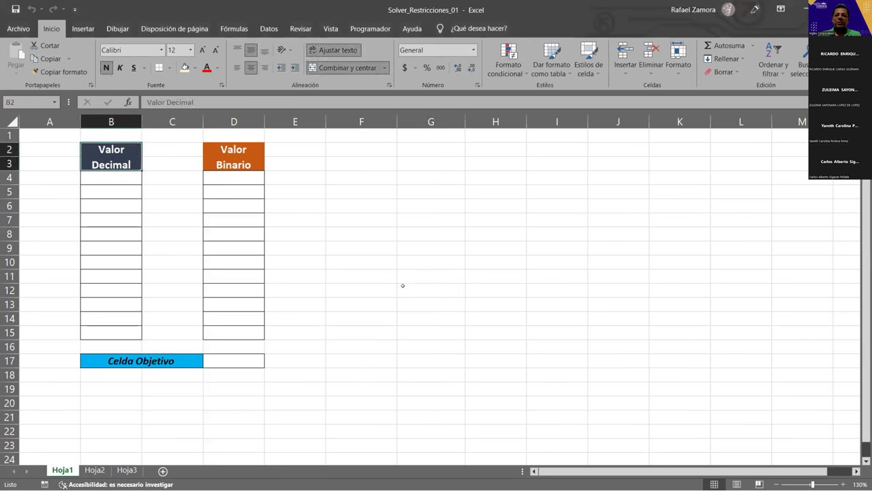
pyautogui.click(403, 286)
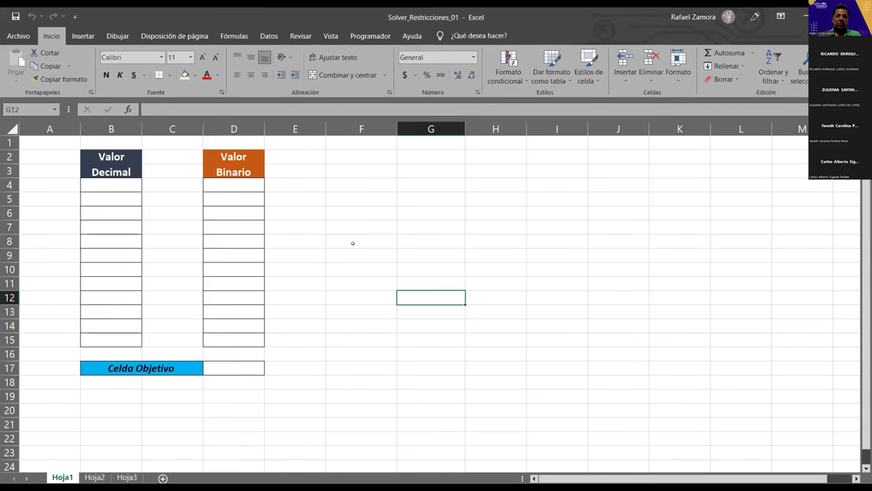
pyautogui.click(402, 262)
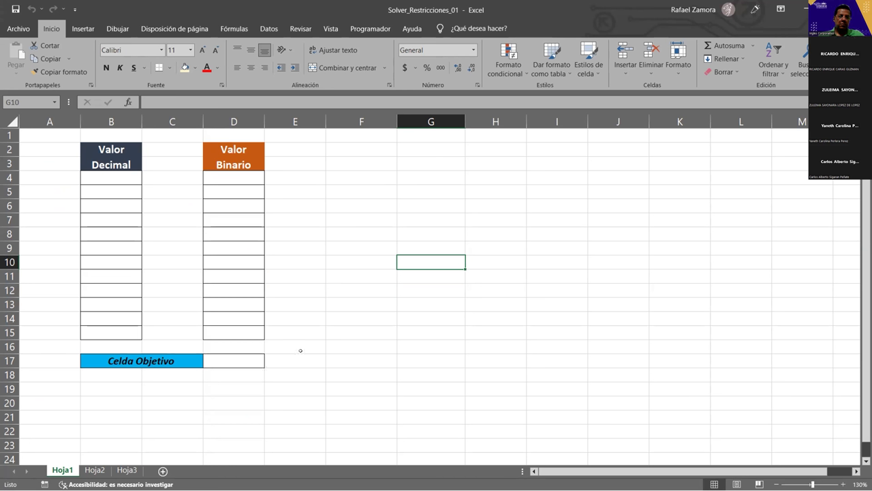
pyautogui.click(351, 322)
pyautogui.press('Down')
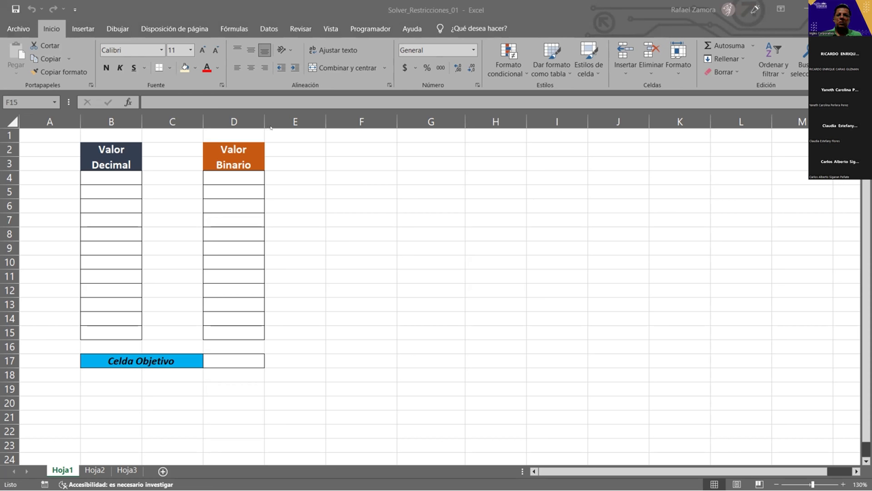
pyautogui.click(136, 179)
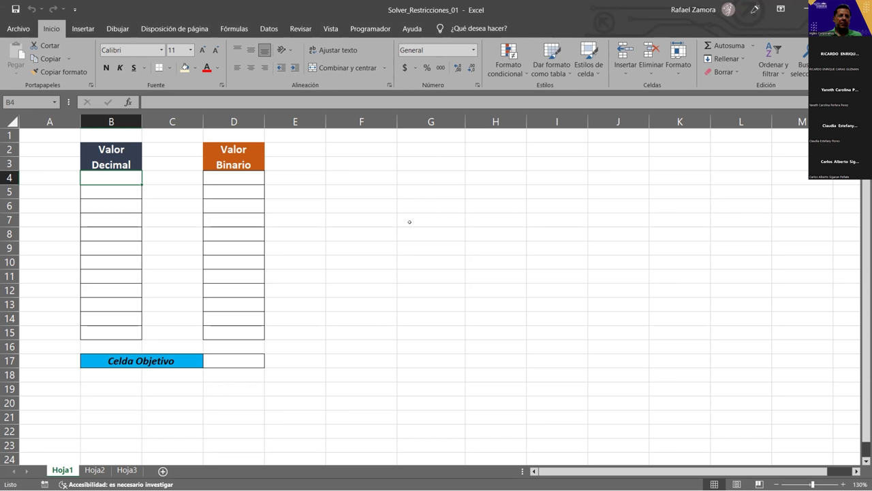
# - Enter 1 in B4 and 2 in B5, both centred
pyautogui.write('1')
pyautogui.press('Return')
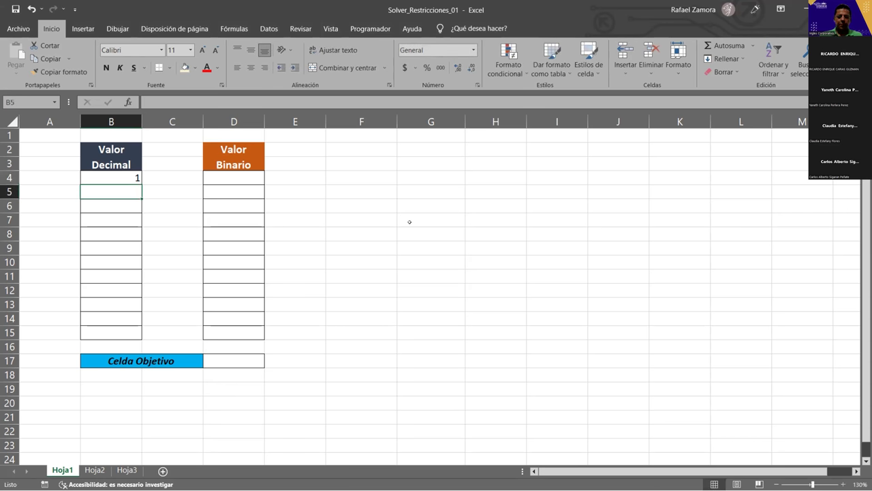
pyautogui.click(126, 173)
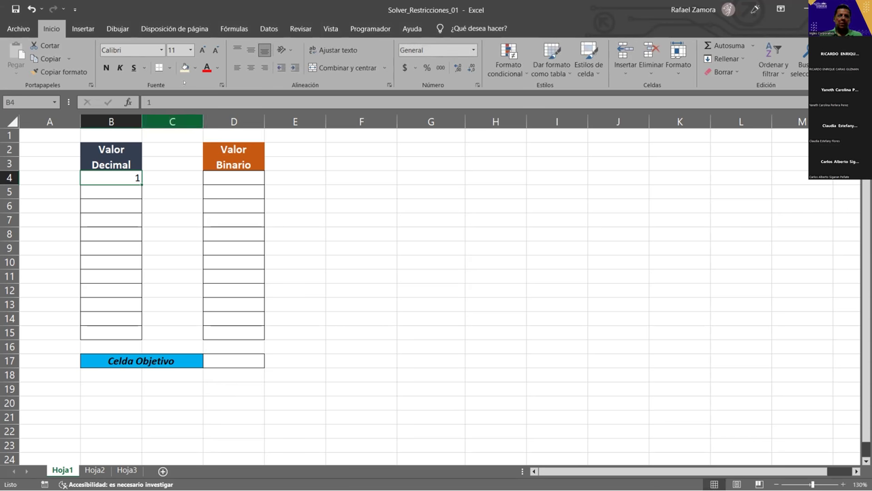
pyautogui.click(251, 67)
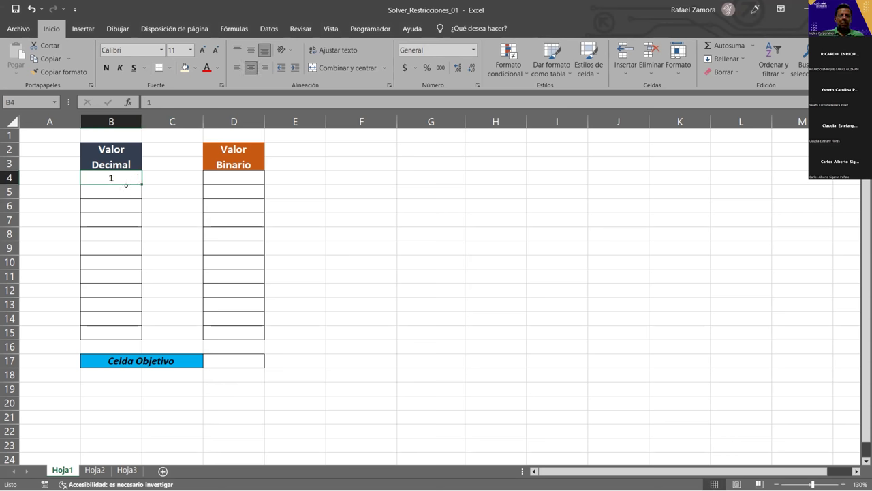
pyautogui.click(127, 191)
pyautogui.write('=')
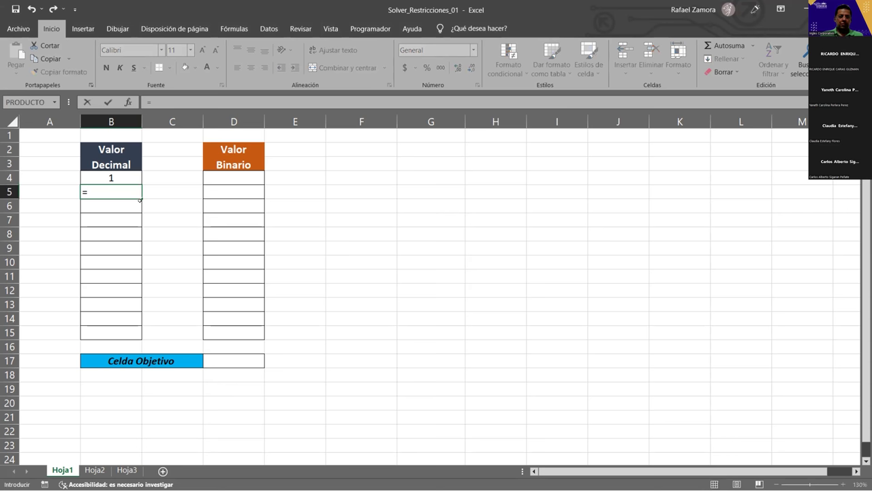
pyautogui.press('Escape')
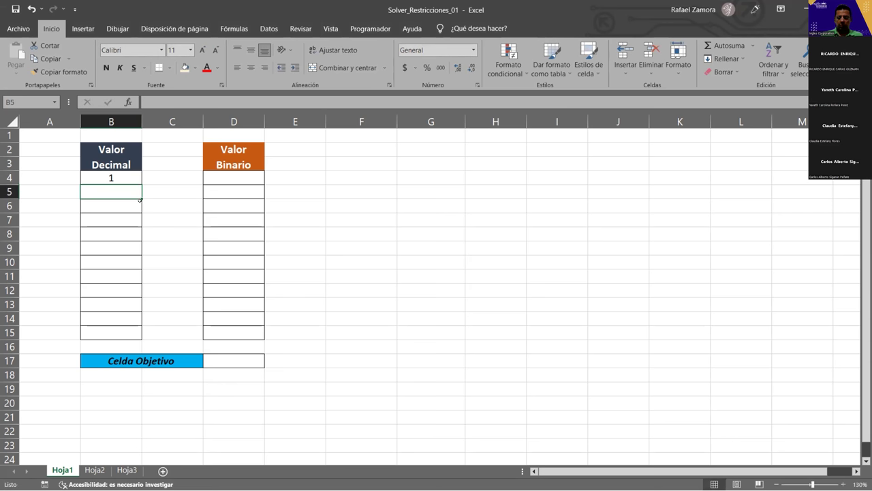
pyautogui.write('2')
pyautogui.hotkey('ctrl', 'Return')
pyautogui.click(251, 68)
# - Put the centred doubling formula =B5*2 in B6 and fill it down to B15
pyautogui.click(113, 205)
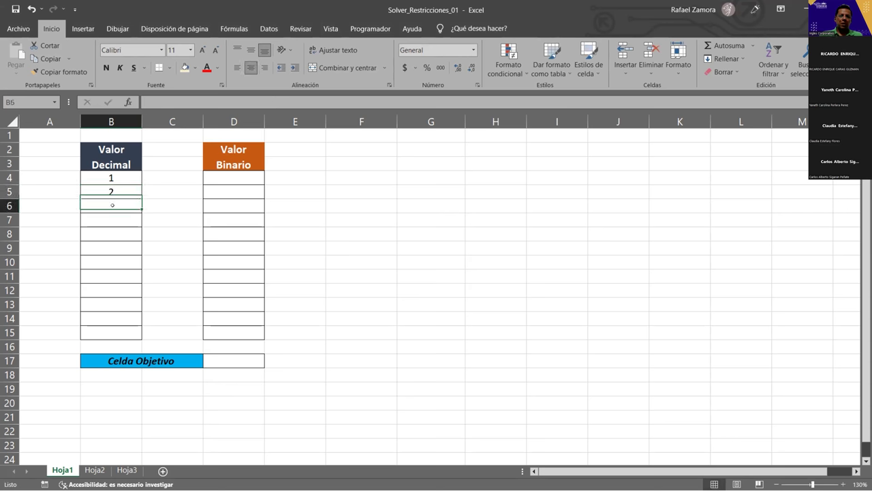
pyautogui.write('=')
pyautogui.press('Up')
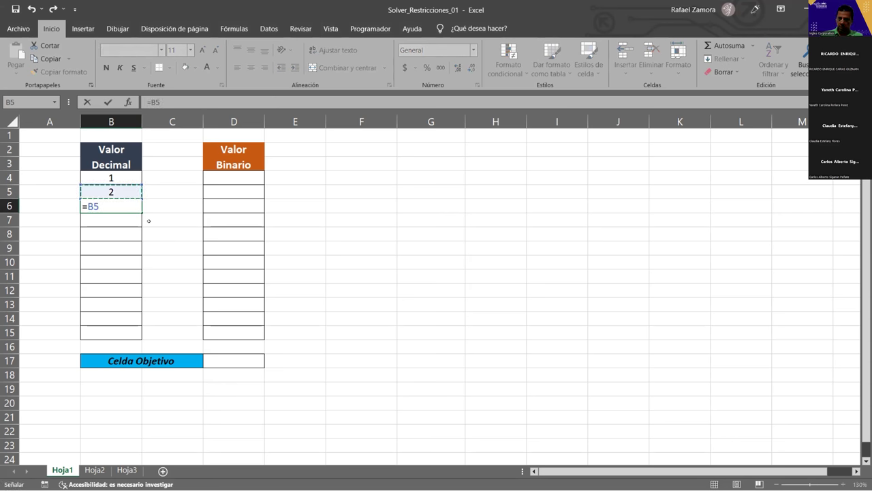
pyautogui.write('*2')
pyautogui.press('Return')
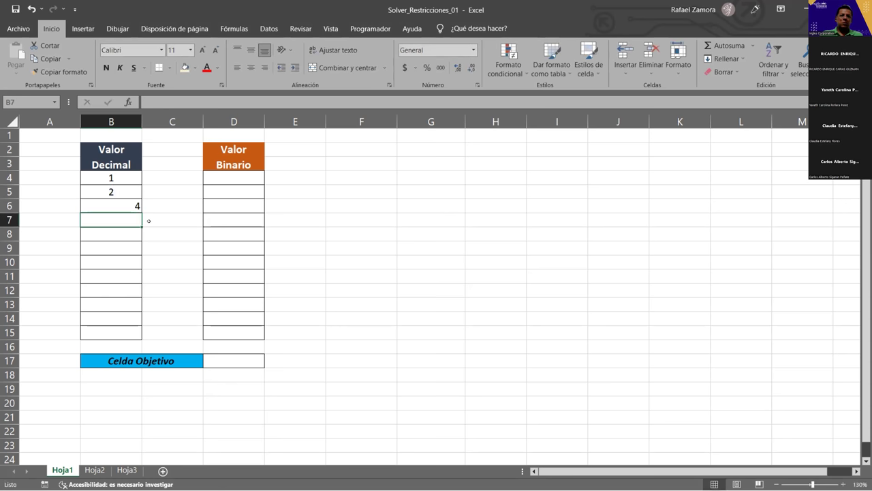
pyautogui.press('Up')
pyautogui.click(251, 68)
pyautogui.moveTo(142, 213); pyautogui.dragTo(137, 338)
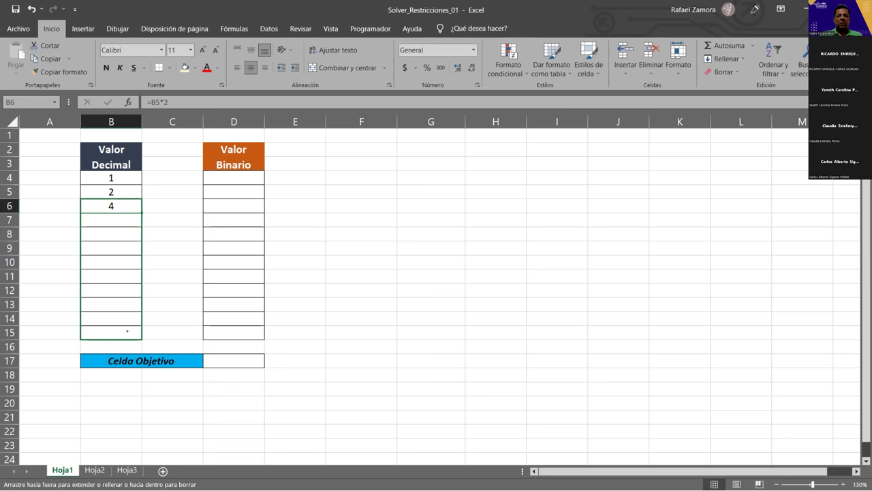
pyautogui.click(307, 231)
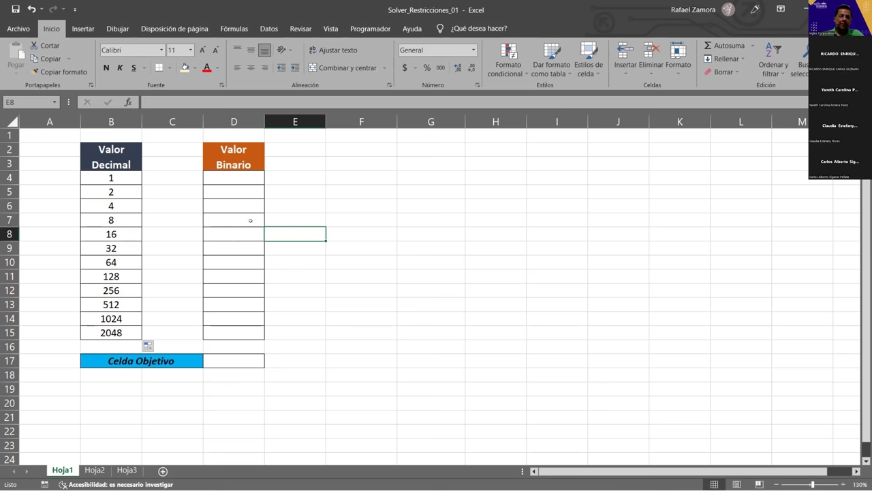
# - Enter 1 in D4 and copy it down through D15
pyautogui.click(235, 177)
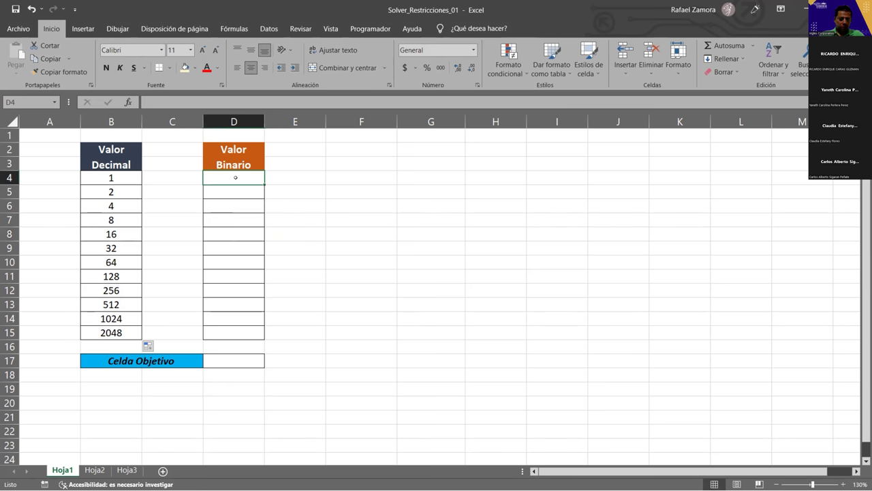
pyautogui.write('1')
pyautogui.press('Return')
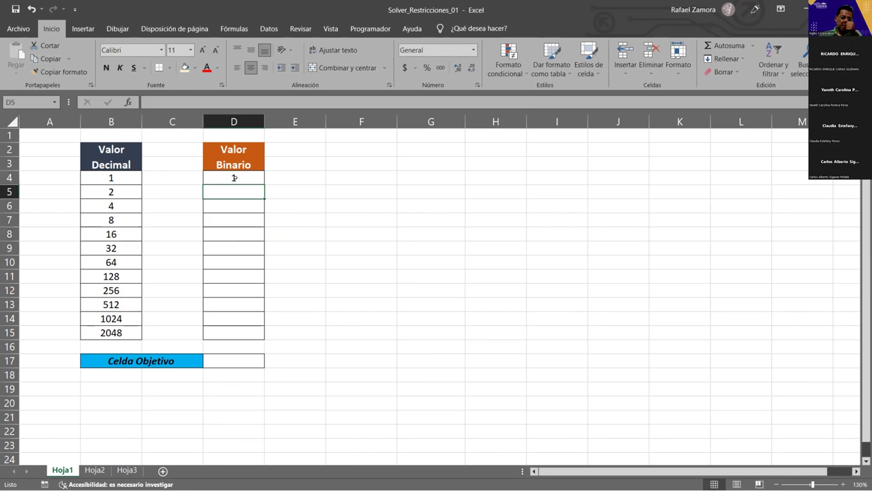
pyautogui.click(234, 177)
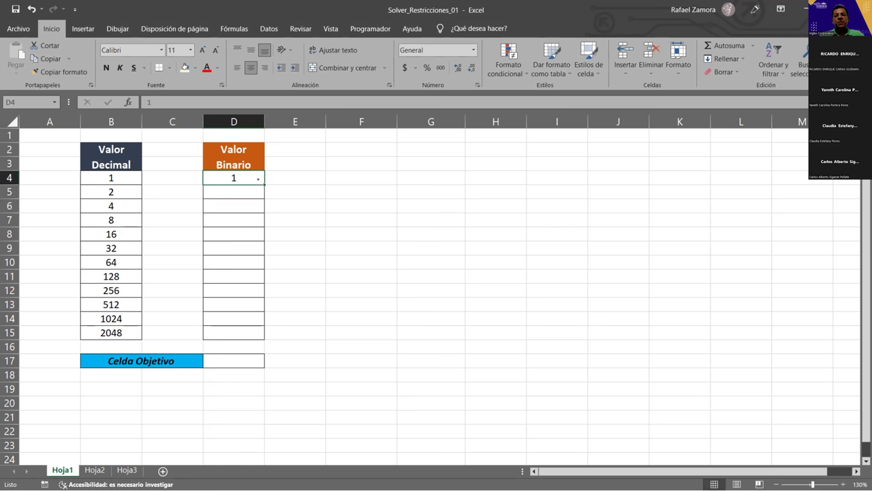
pyautogui.moveTo(264, 180); pyautogui.dragTo(265, 215)
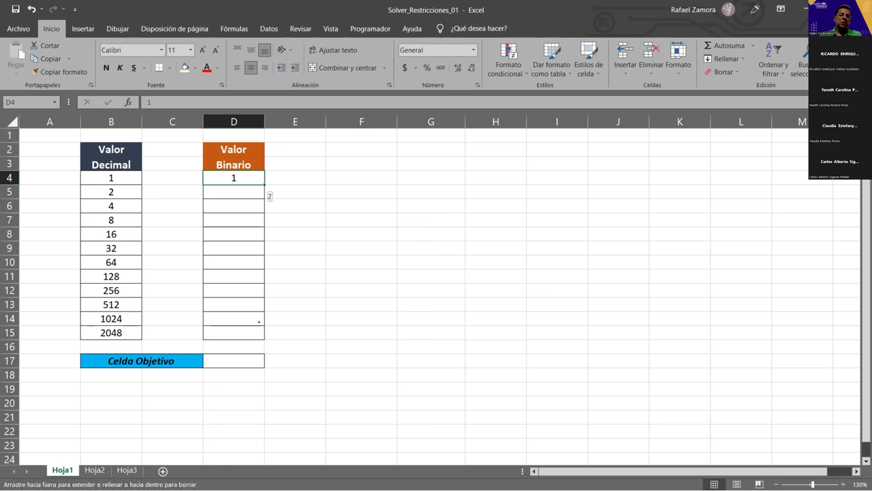
pyautogui.moveTo(256, 339); pyautogui.dragTo(257, 340)
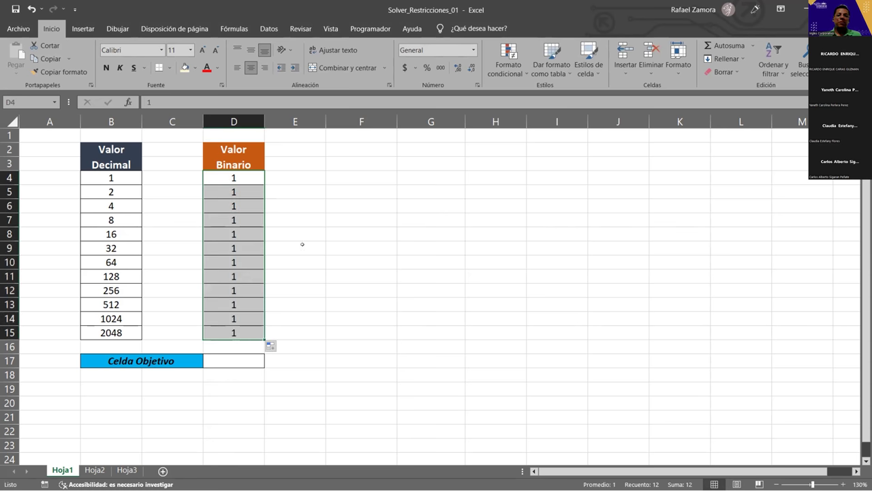
pyautogui.click(351, 244)
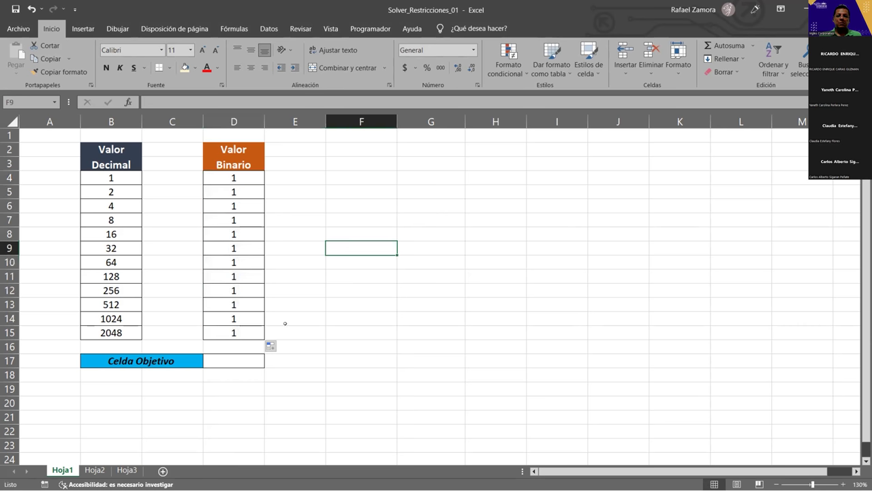
pyautogui.click(250, 359)
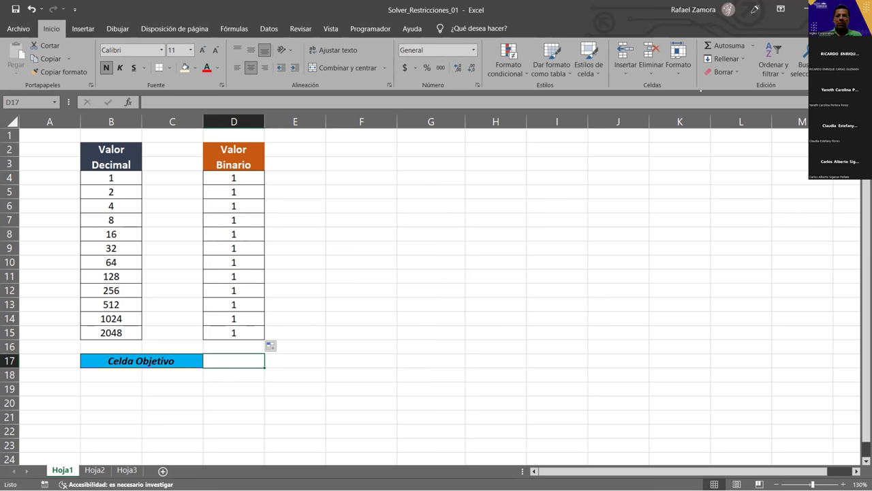
# - Enter =SUMA(D4:D15) in D17 to total the Valor Binario column
pyautogui.click(726, 45)
pyautogui.moveTo(233, 178); pyautogui.dragTo(227, 278)
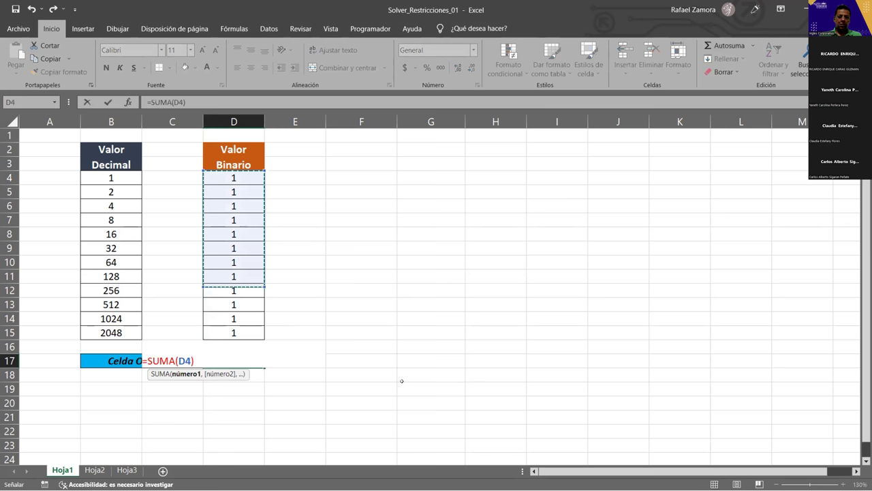
pyautogui.press('Return')
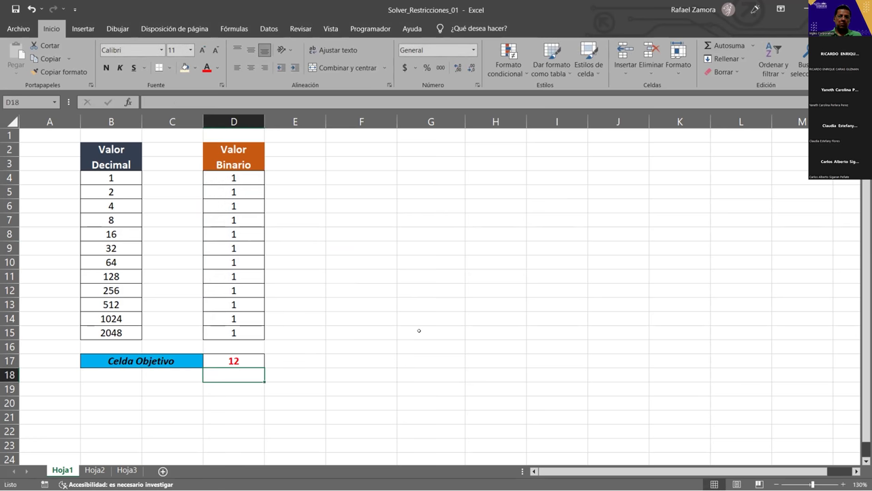
pyautogui.click(232, 359)
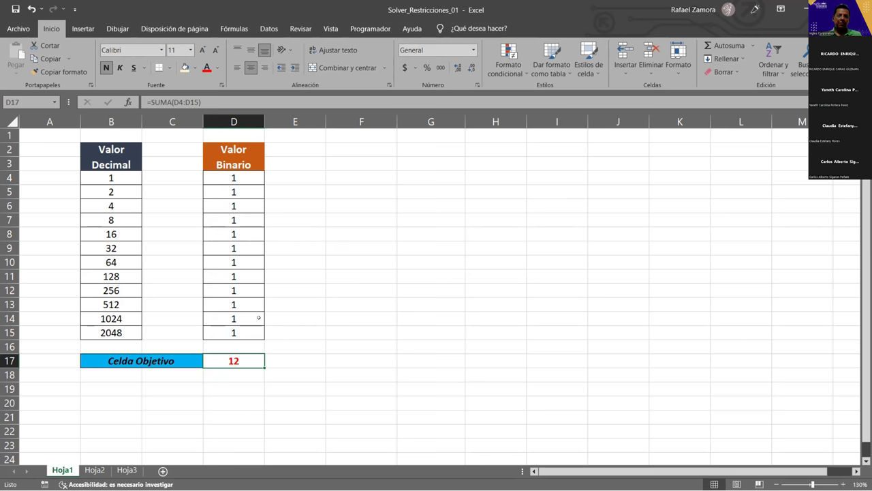
# - Review D4:D15's count and sum, the B6 doubling formula, and D17's sum formula
pyautogui.moveTo(244, 175); pyautogui.dragTo(242, 331)
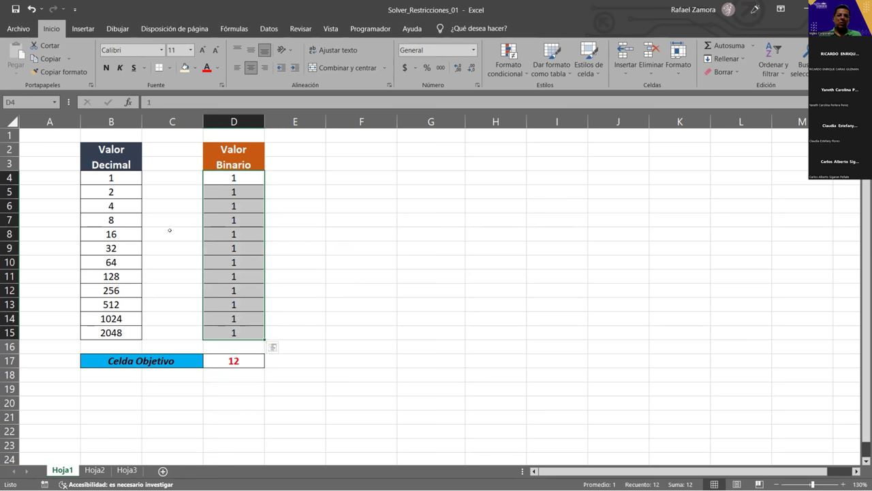
pyautogui.click(249, 171)
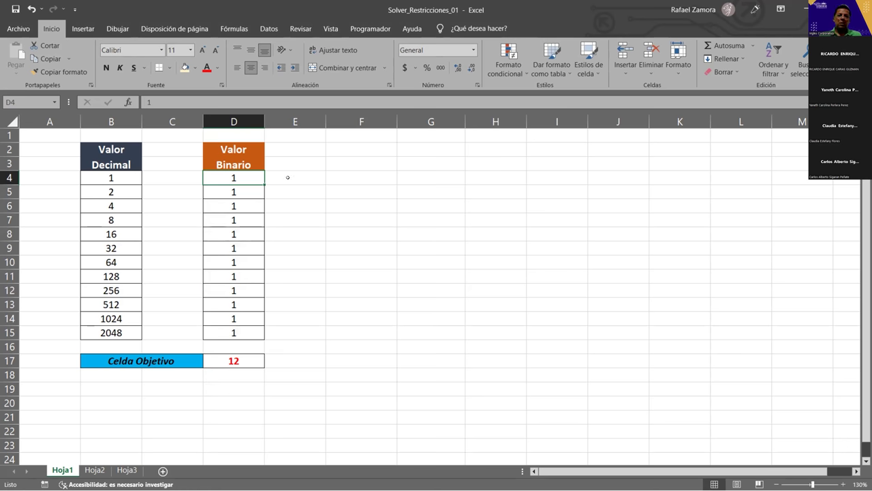
pyautogui.click(287, 177)
pyautogui.click(98, 177)
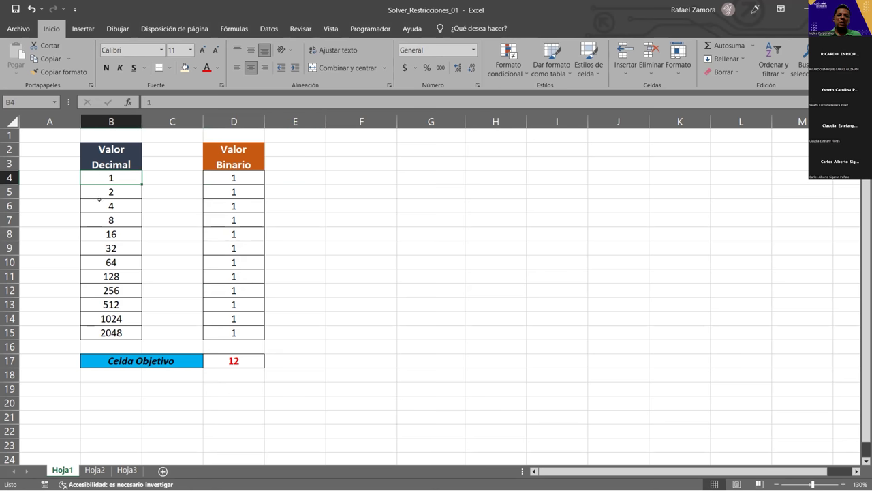
pyautogui.click(106, 205)
pyautogui.click(107, 261)
pyautogui.click(105, 206)
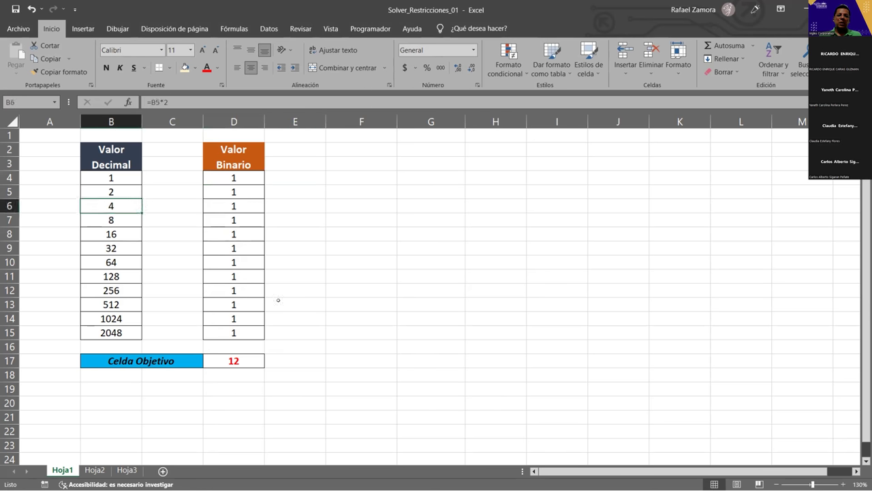
pyautogui.click(238, 355)
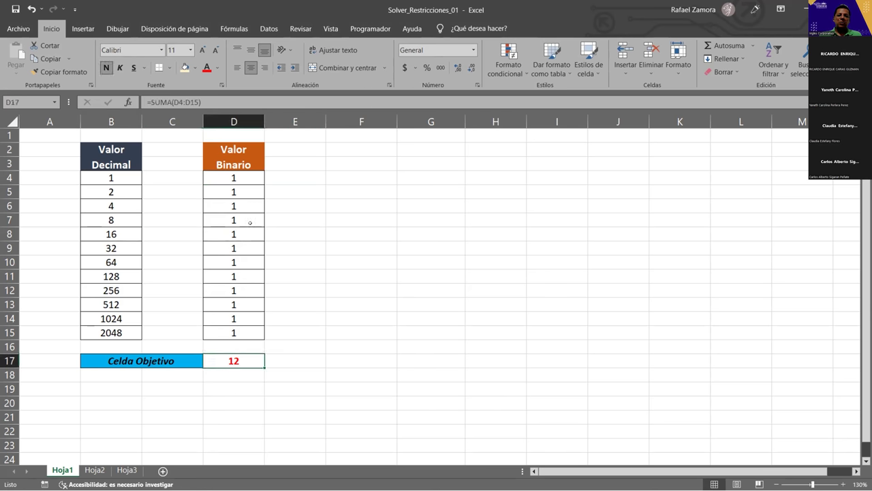
pyautogui.doubleClick(231, 354)
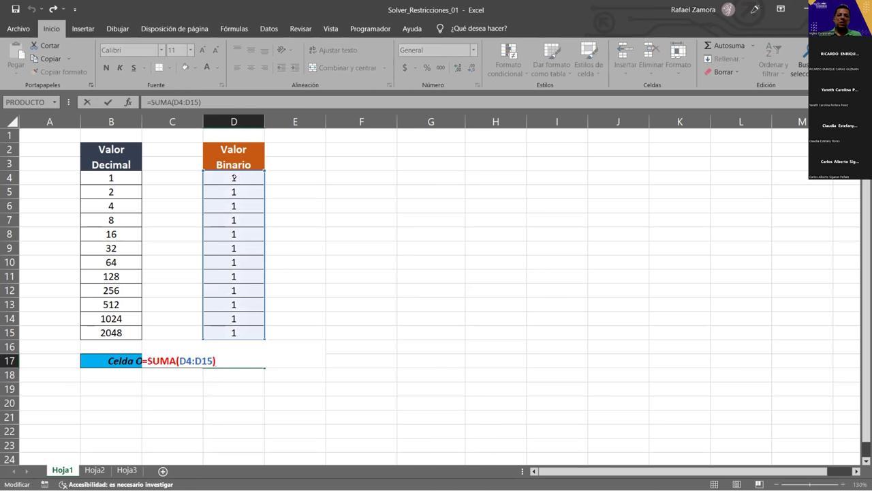
pyautogui.press('Escape')
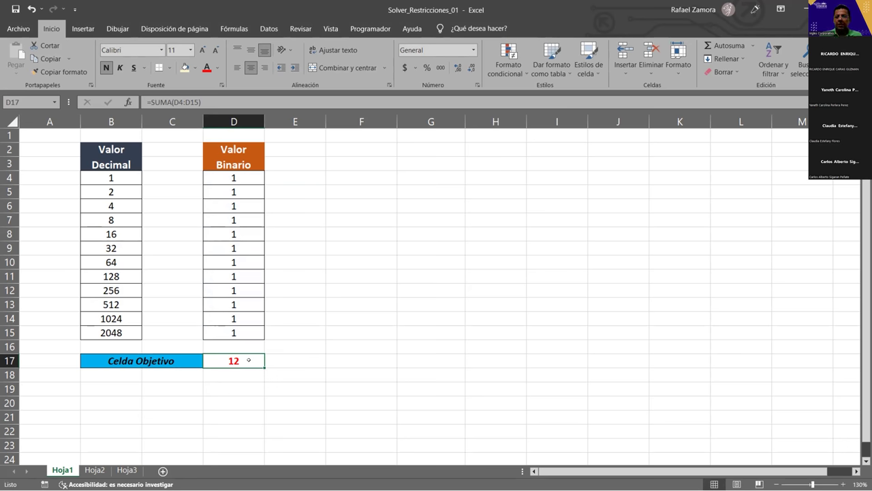
# - Replace D17 with =SUMAPRODUCTO(B4:B15,D4:D15), showing 4095
pyautogui.write('=')
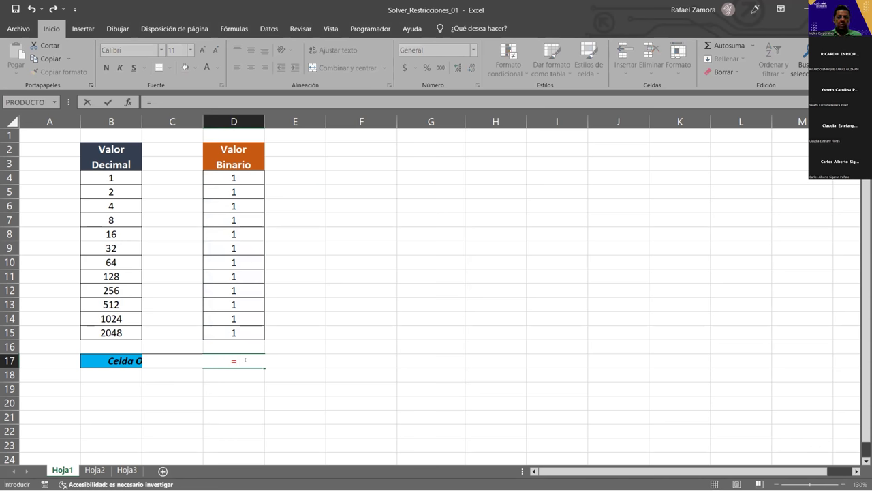
pyautogui.write('sum')
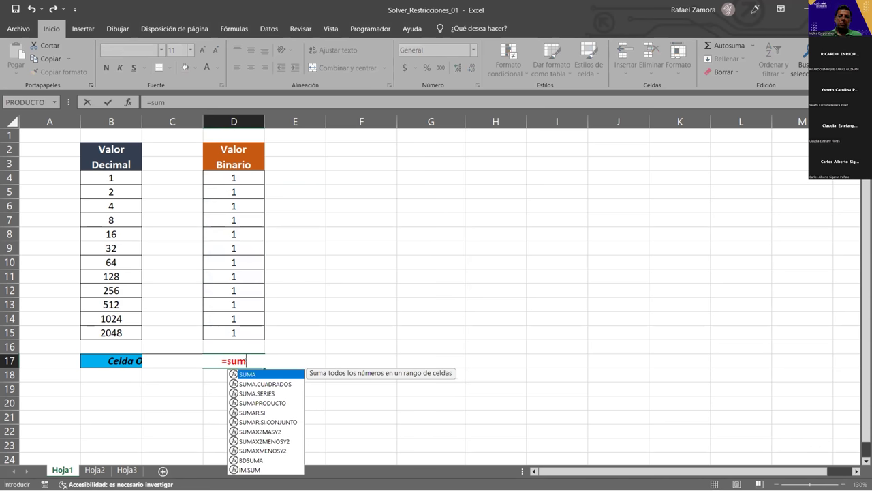
pyautogui.press('Down')
pyautogui.press('Down')
pyautogui.press('Down')
pyautogui.press('Tab')
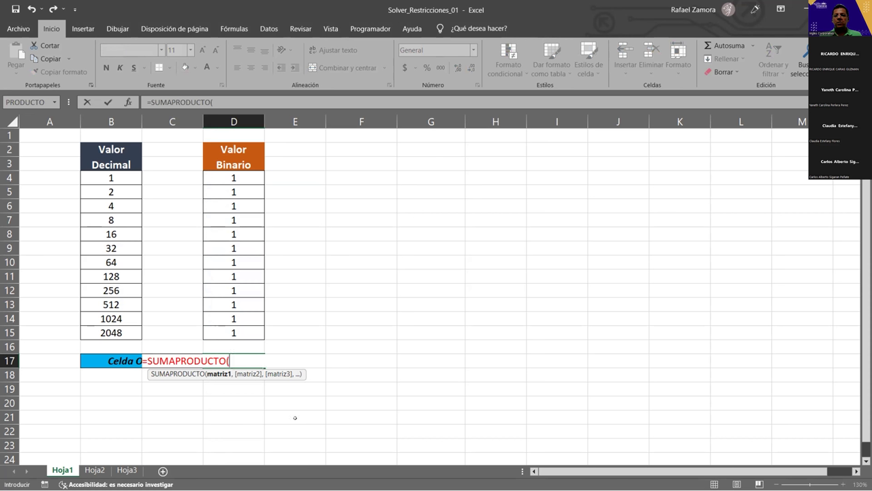
pyautogui.click(111, 178)
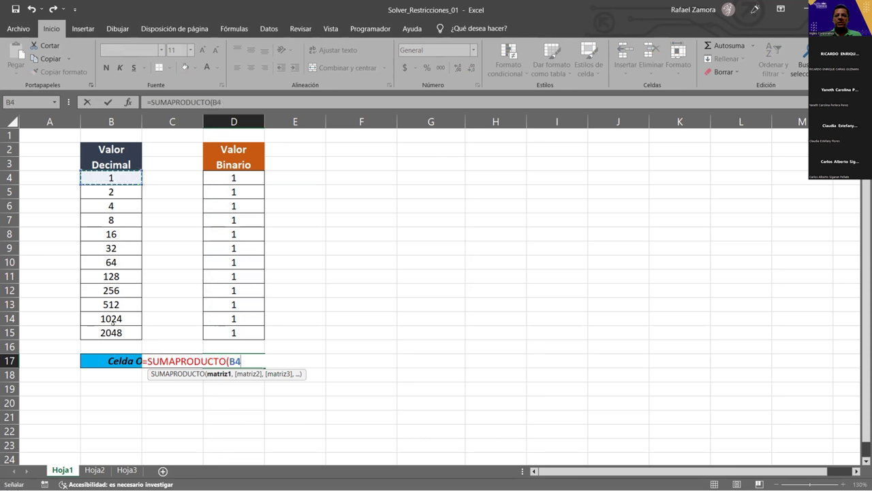
pyautogui.keyDown('shift'); pyautogui.click(111, 332); pyautogui.keyUp('shift')
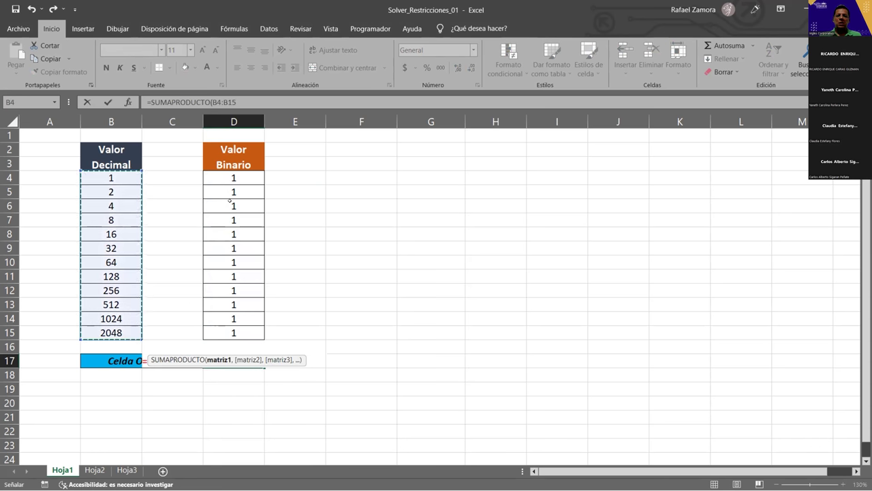
pyautogui.write(',')
pyautogui.moveTo(234, 177); pyautogui.dragTo(235, 333)
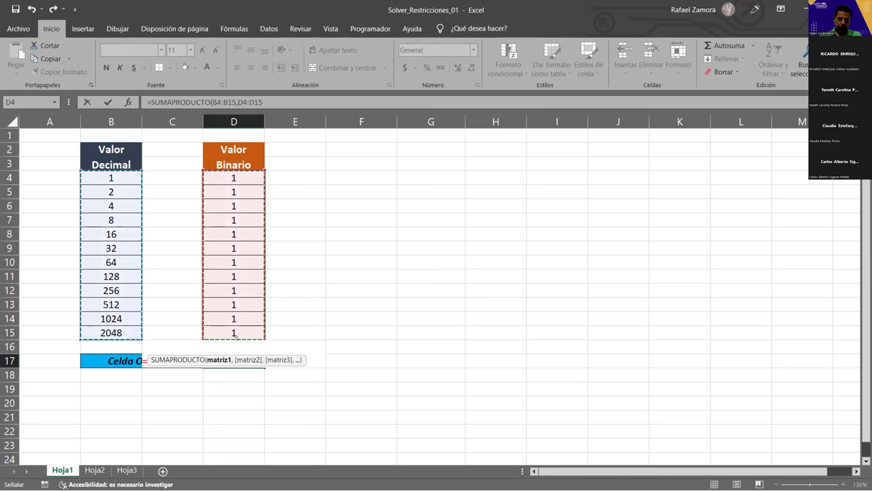
pyautogui.press('Return')
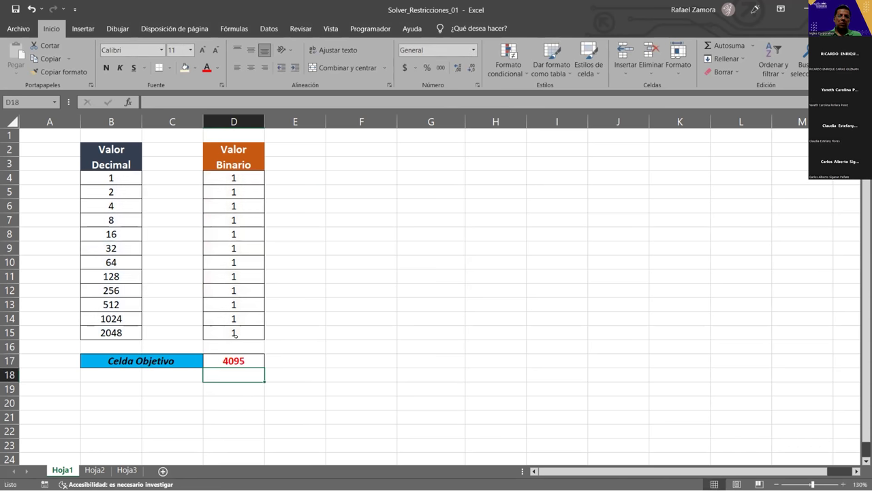
# - Change D15 and other binary digits to 0 to see the 4095 total respond
pyautogui.click(251, 361)
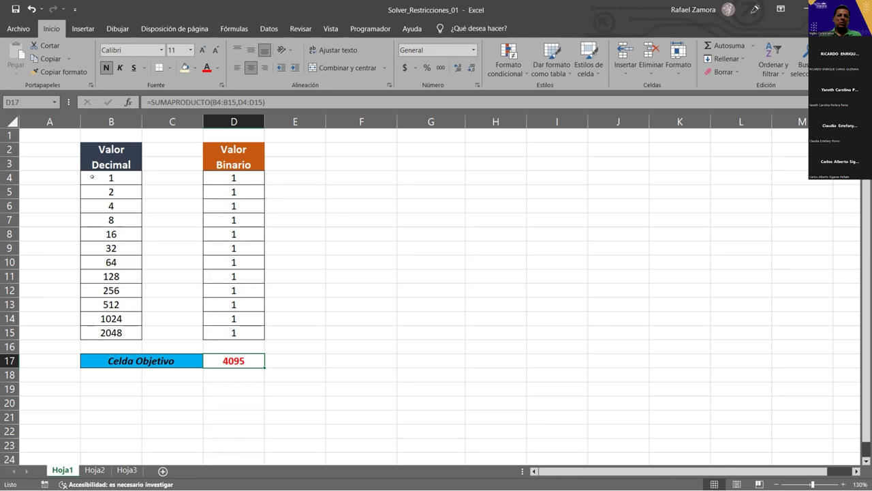
pyautogui.click(244, 178)
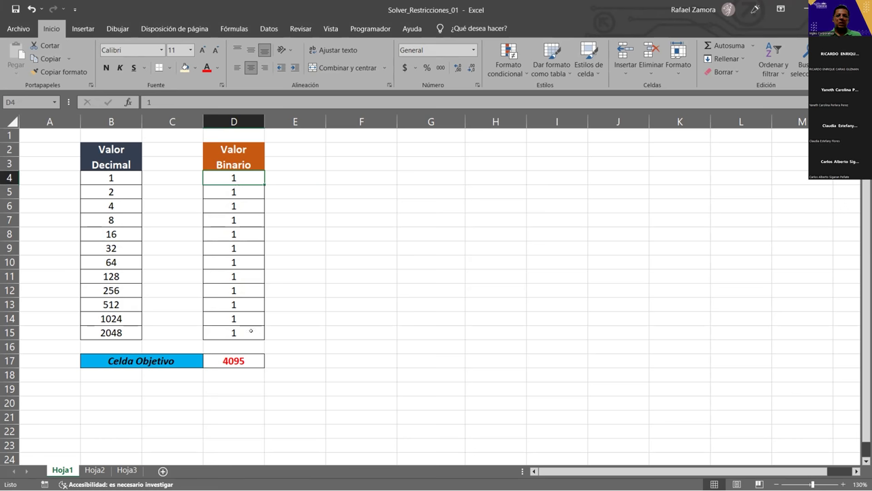
pyautogui.click(238, 262)
pyautogui.click(249, 333)
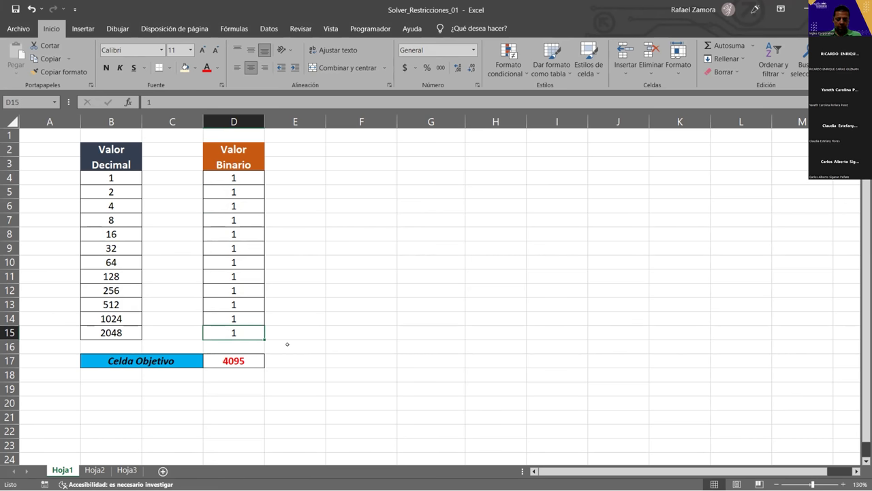
pyautogui.write('0')
pyautogui.press('Return')
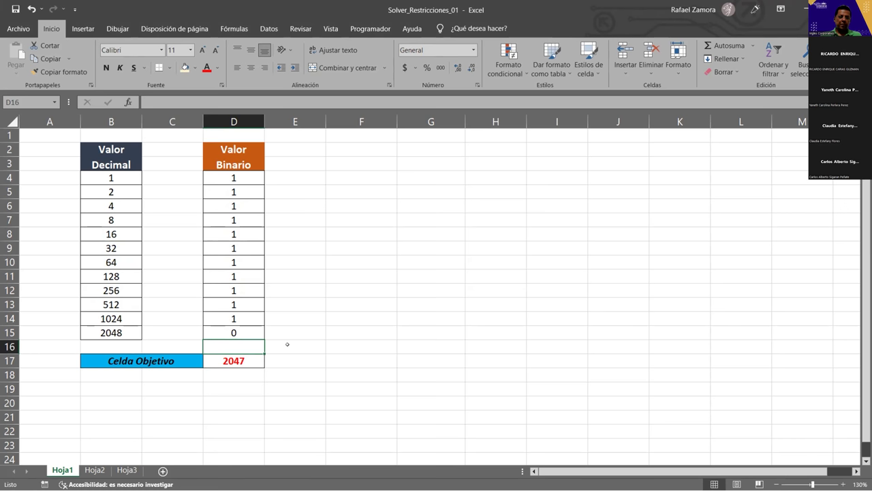
pyautogui.press('Up')
pyautogui.write('1')
pyautogui.press('Up')
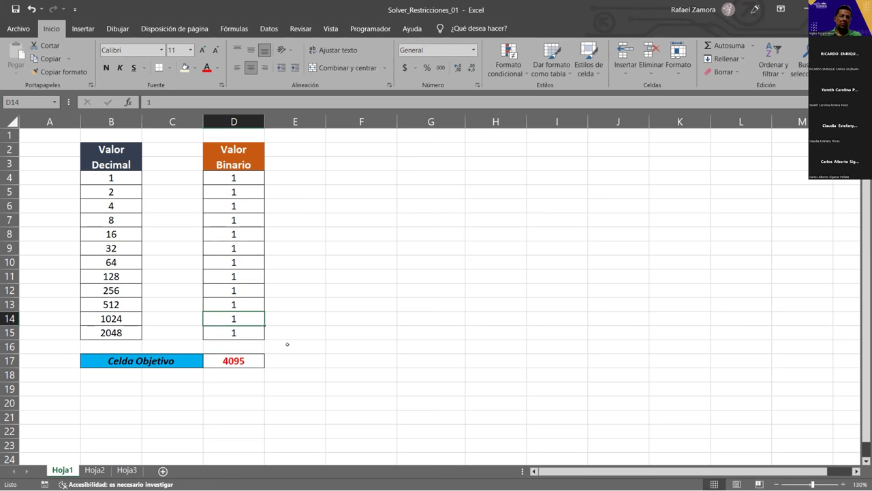
pyautogui.press('Up')
pyautogui.press('Up')
pyautogui.press('Up')
pyautogui.press('Up')
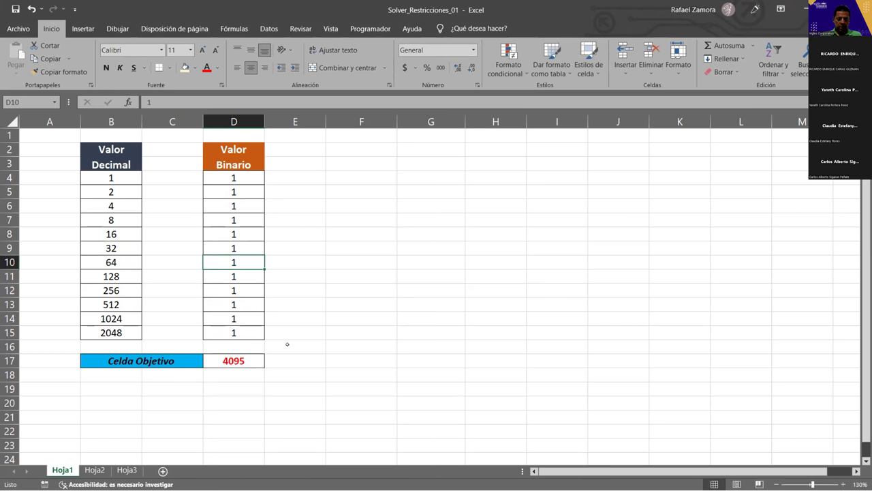
pyautogui.write('0 0 0 0 0 0')
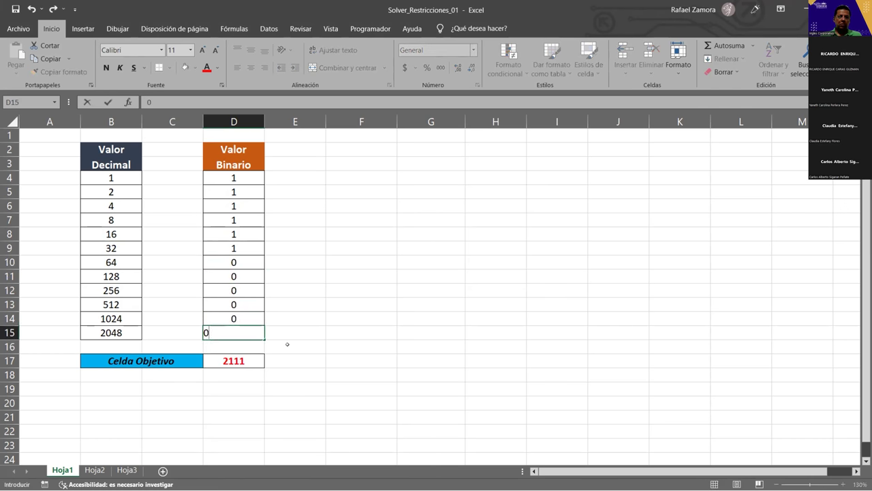
pyautogui.press('Up')
pyautogui.press('Up')
pyautogui.press('Up')
pyautogui.press('Up')
pyautogui.press('Up')
pyautogui.press('Up')
pyautogui.press('Down')
pyautogui.press('Down')
pyautogui.press('Down')
pyautogui.press('Up')
pyautogui.press('Up')
pyautogui.press('Up')
pyautogui.press('Up')
pyautogui.press('Up')
pyautogui.press('Up')
pyautogui.press('Up')
pyautogui.press('Up')
pyautogui.press('Down')
pyautogui.press('Down')
pyautogui.press('Down')
pyautogui.press('Down')
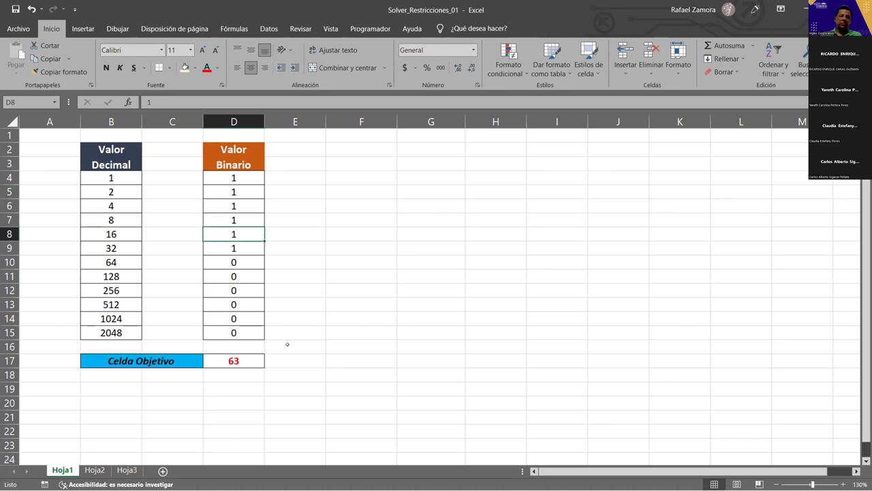
pyautogui.press('Down')
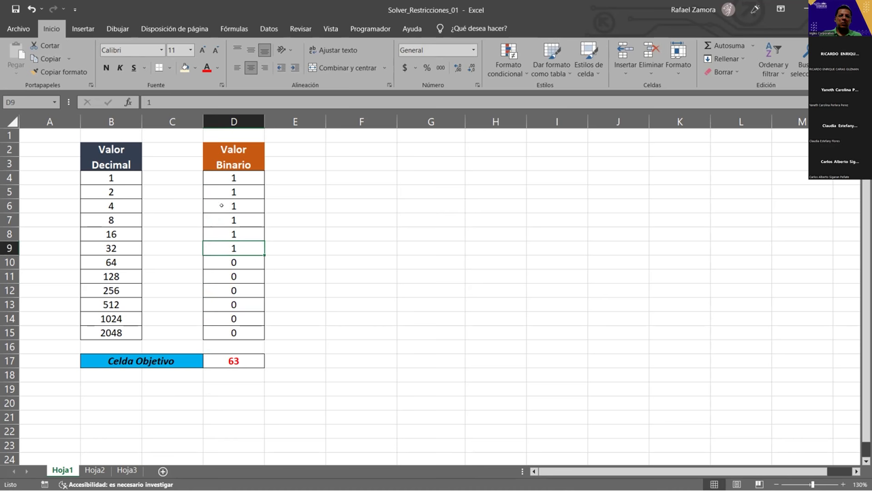
# - Paste 1 back into the binary digits D10:D15
pyautogui.moveTo(225, 179); pyautogui.dragTo(228, 248)
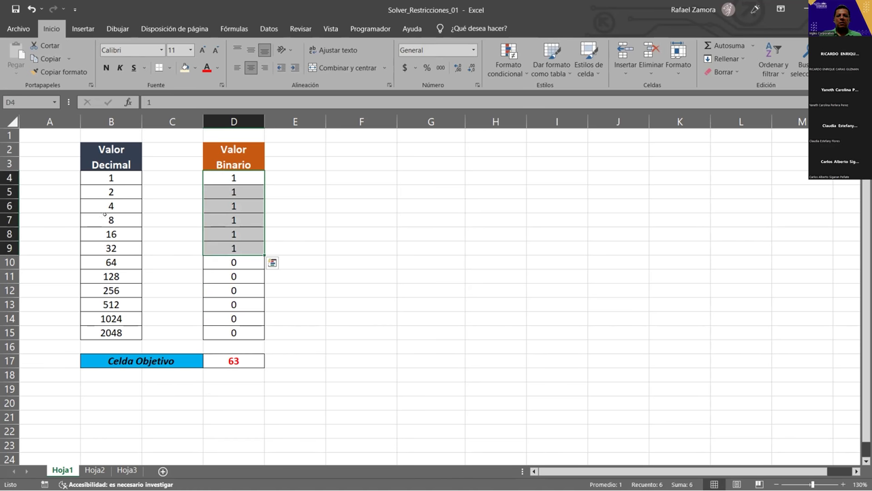
pyautogui.click(244, 243)
pyautogui.hotkey('ctrl', 'Down')
pyautogui.hotkey('ctrl', 'v')
pyautogui.press('Up')
pyautogui.hotkey('ctrl', 'v')
pyautogui.press('Up')
pyautogui.hotkey('ctrl', 'v')
pyautogui.press('Up')
pyautogui.hotkey('ctrl', 'v')
pyautogui.press('Up')
pyautogui.hotkey('ctrl', 'v')
pyautogui.press('Up')
pyautogui.hotkey('ctrl', 'v')
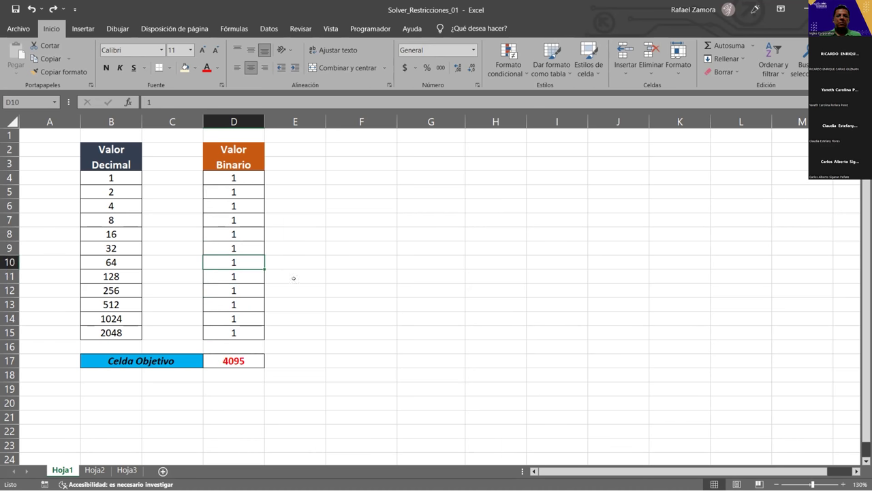
# - Confirm the D17 formula is unchanged and bring up the Datos tools
pyautogui.click(300, 278)
pyautogui.press('Left')
pyautogui.hotkey('ctrl', 'Down')
pyautogui.hotkey('ctrl', 'Down')
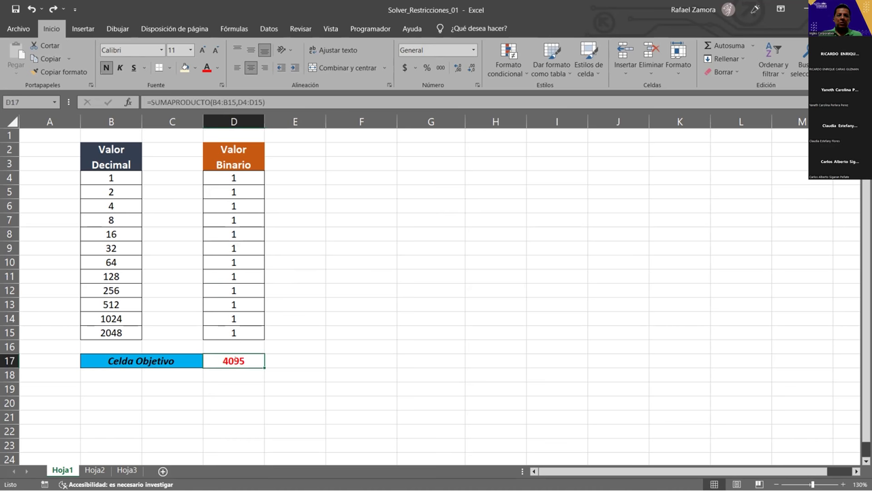
pyautogui.press('F2')
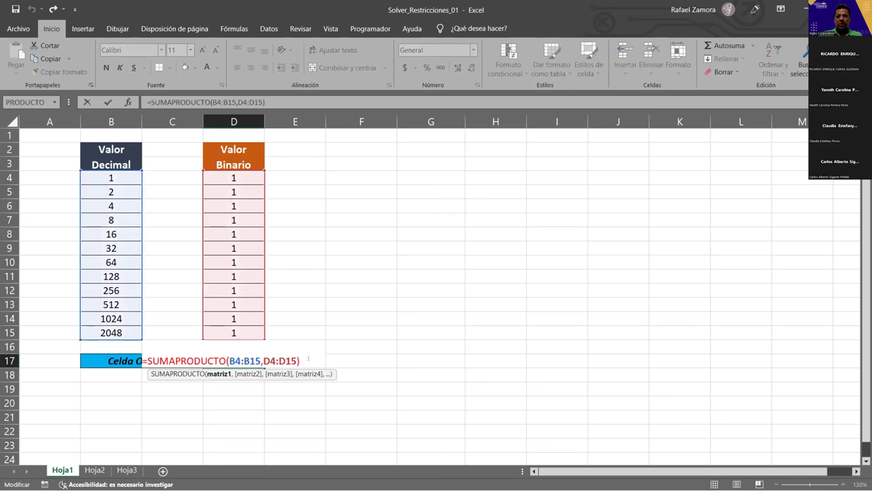
pyautogui.click(300, 361)
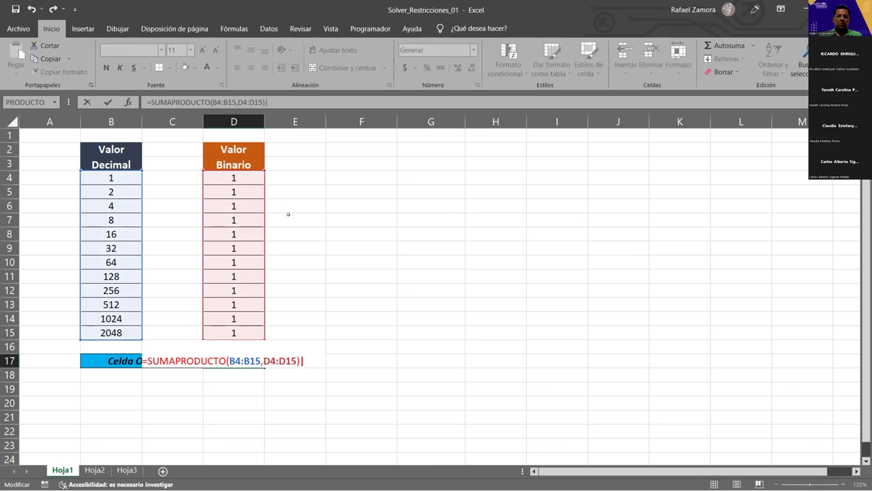
pyautogui.press('Return')
pyautogui.click(337, 274)
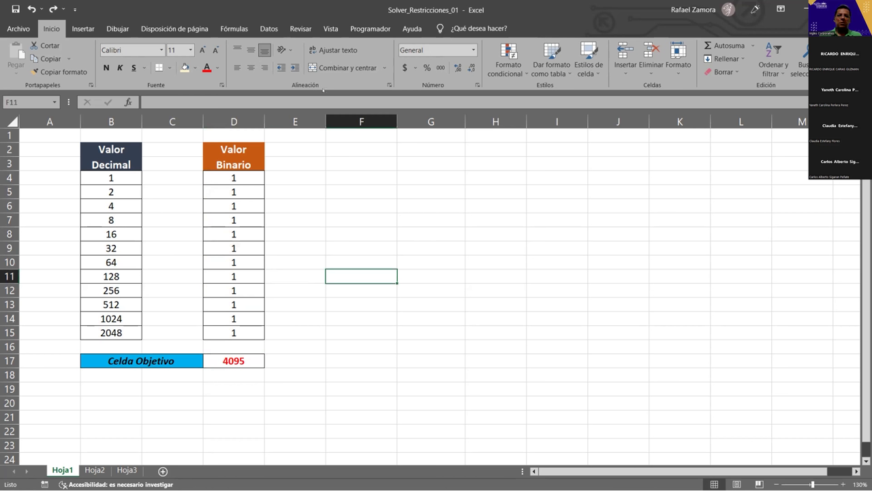
pyautogui.click(276, 27)
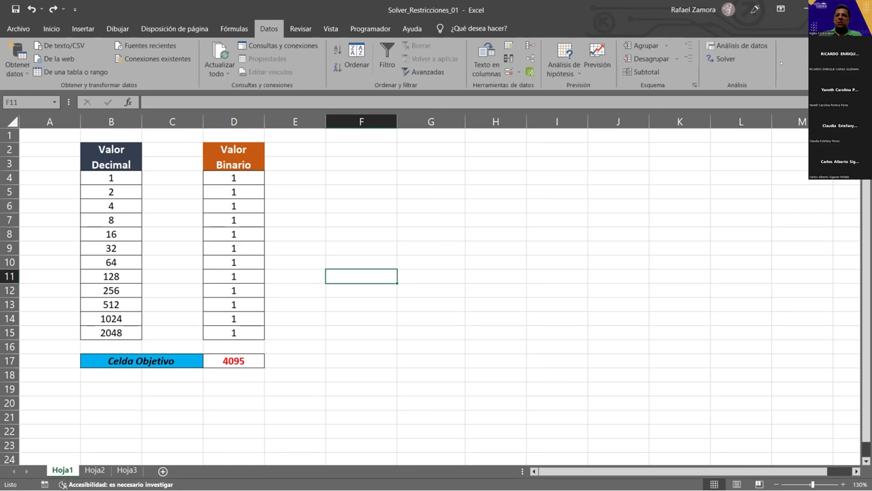
# - Set the Solver objective to D17 with a target value of 128
pyautogui.click(727, 59)
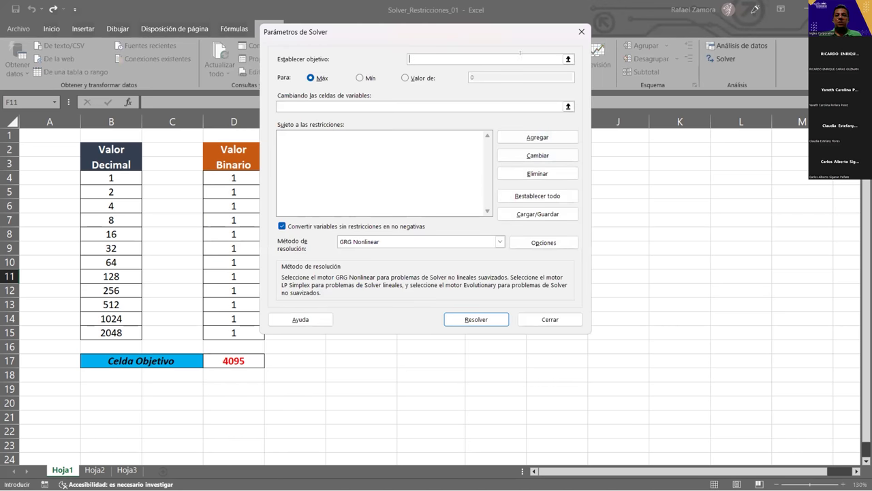
pyautogui.click(235, 361)
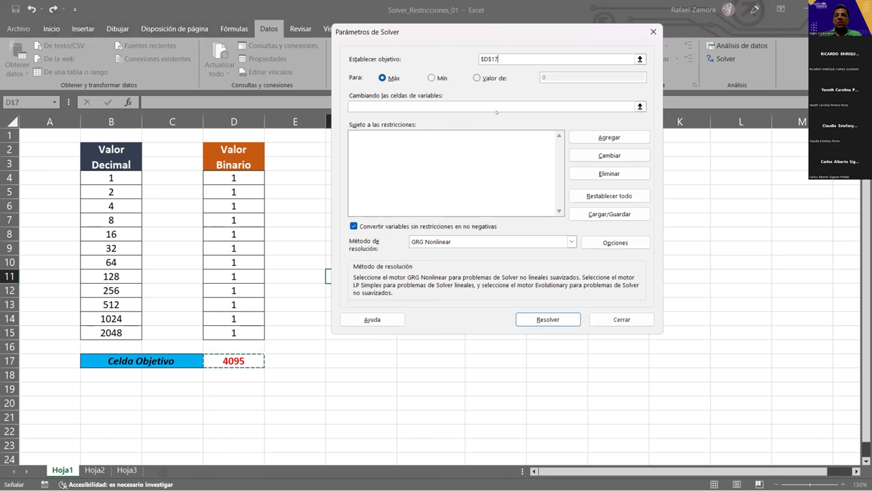
pyautogui.click(476, 77)
pyautogui.click(556, 80)
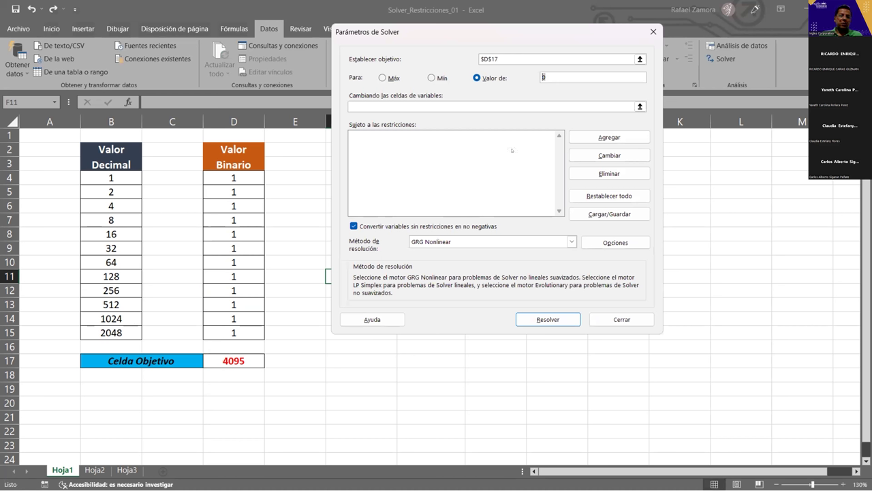
pyautogui.write('12')
pyautogui.write('8')
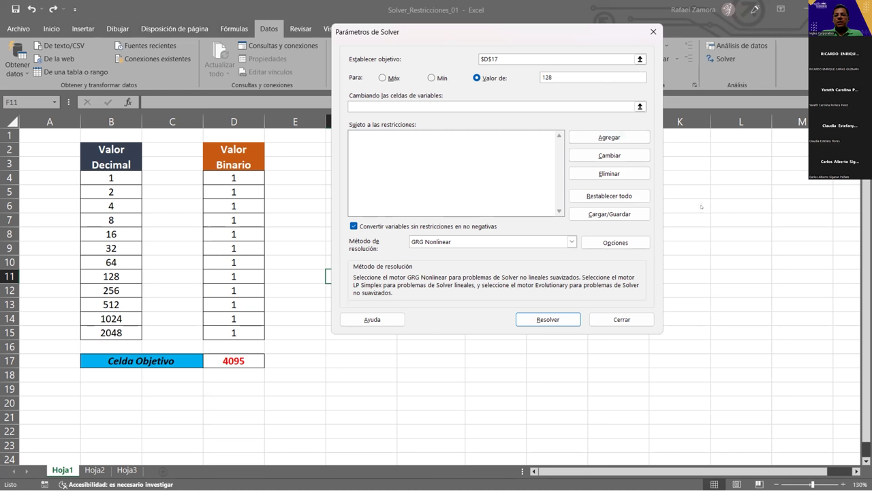
pyautogui.press('Tab')
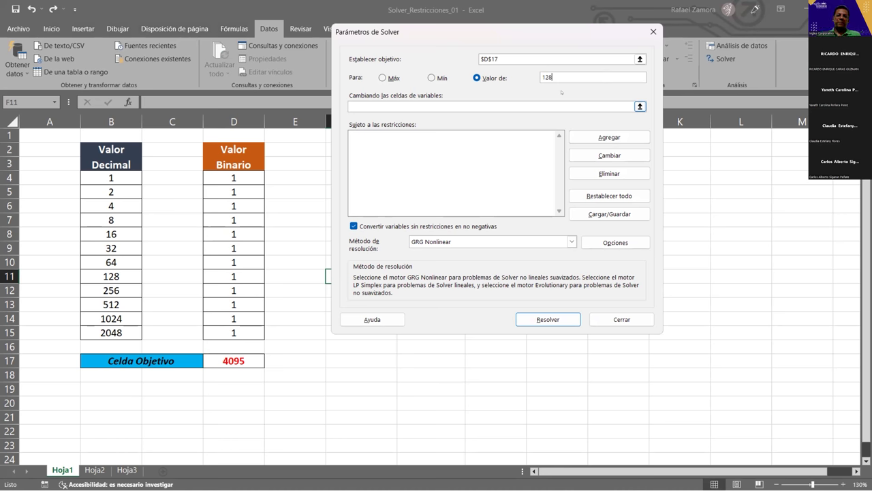
# - Make D4:D15 the Solver variable cells and start a new constraint
pyautogui.click(559, 106)
pyautogui.click(236, 178)
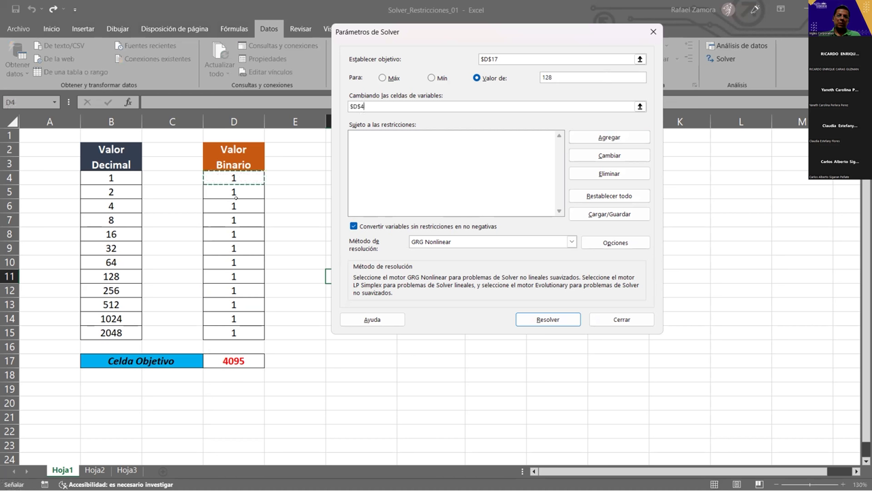
pyautogui.keyDown('shift'); pyautogui.click(220, 329); pyautogui.keyUp('shift')
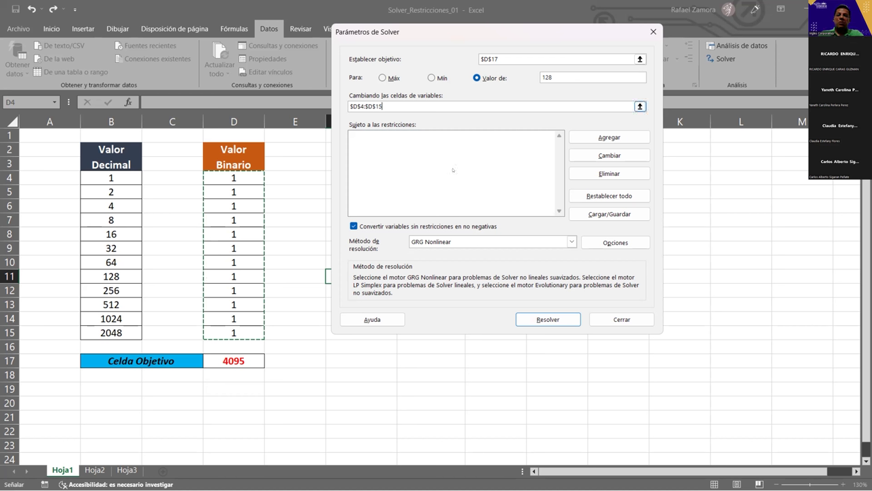
pyautogui.click(627, 135)
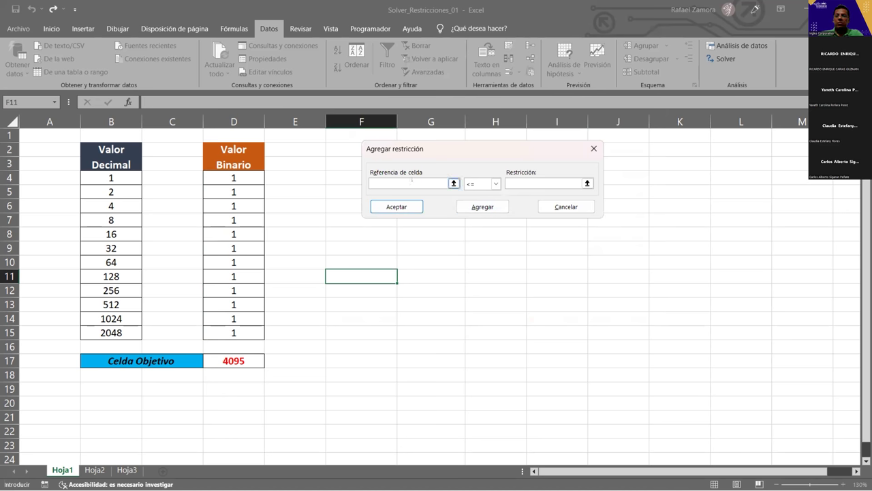
# - Add the constraint $D$4:$D$15 = bin, making every variable cell binary
pyautogui.click(235, 177)
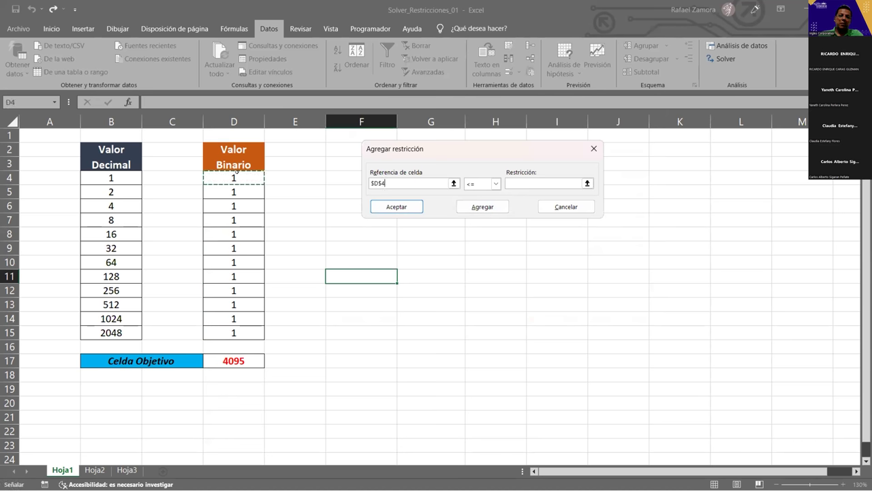
pyautogui.moveTo(234, 321); pyautogui.dragTo(234, 323)
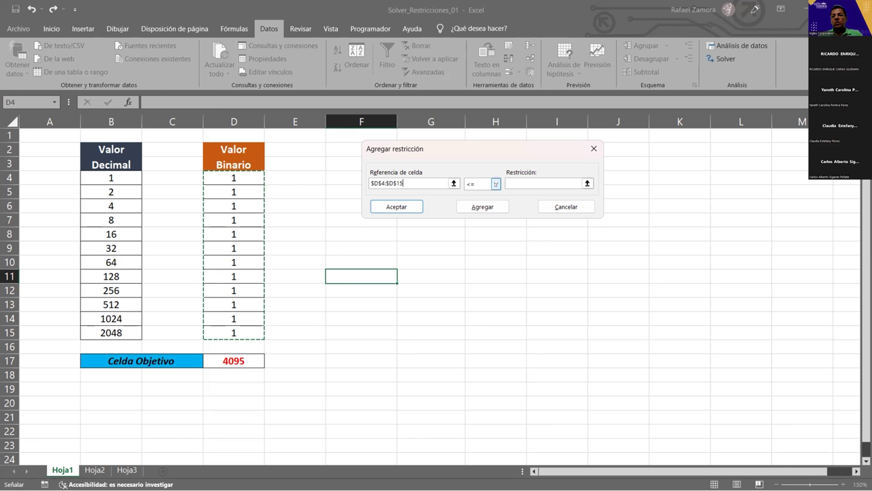
pyautogui.click(495, 184)
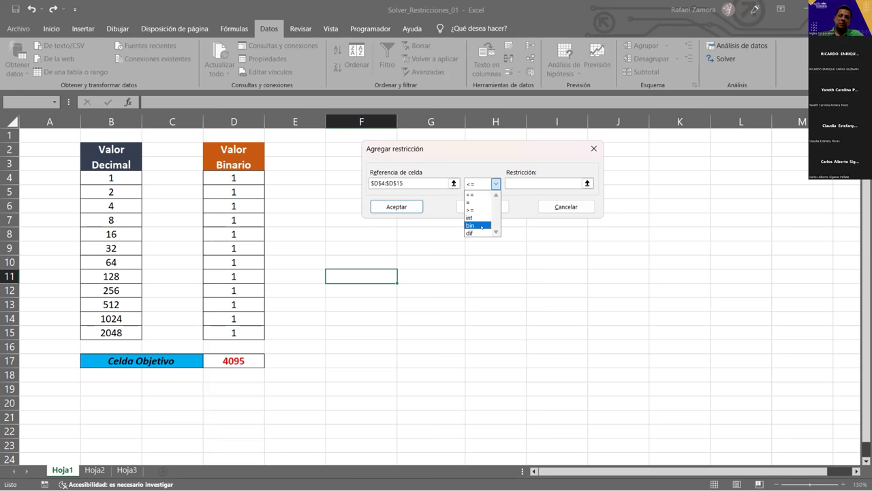
pyautogui.click(481, 226)
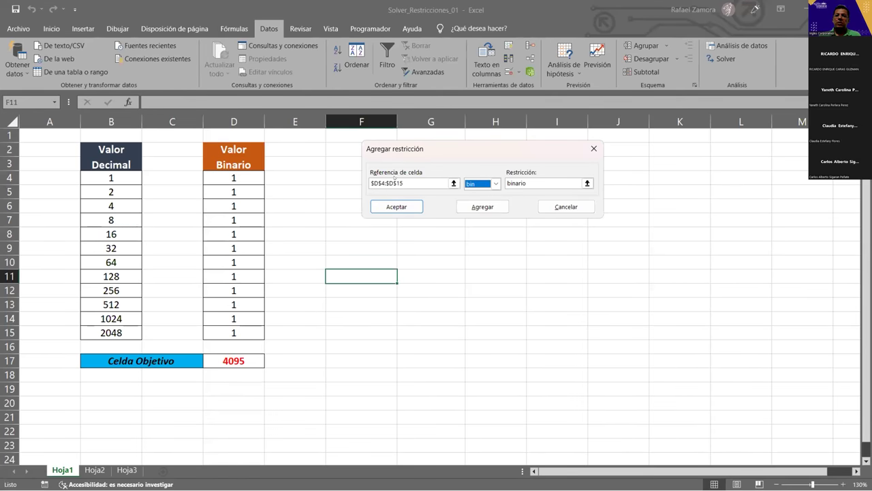
pyautogui.click(395, 204)
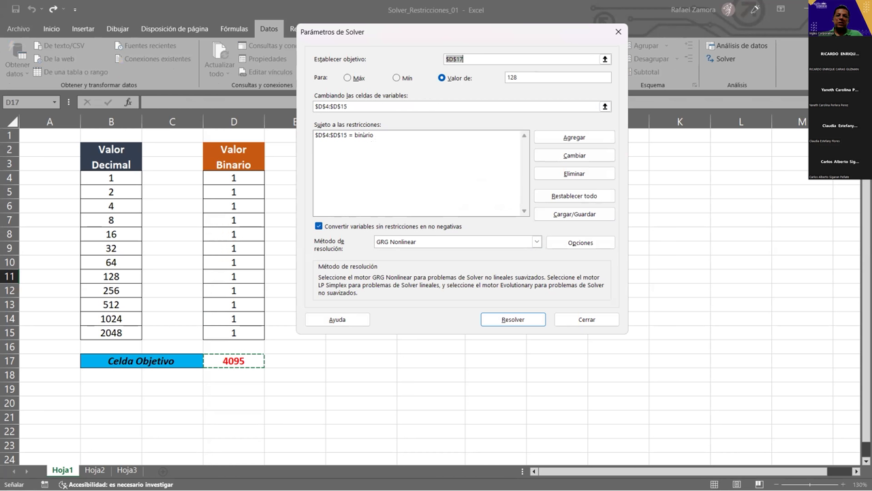
# - Solve the binary model, then discard the results to keep ones in D4:D15
pyautogui.click(514, 318)
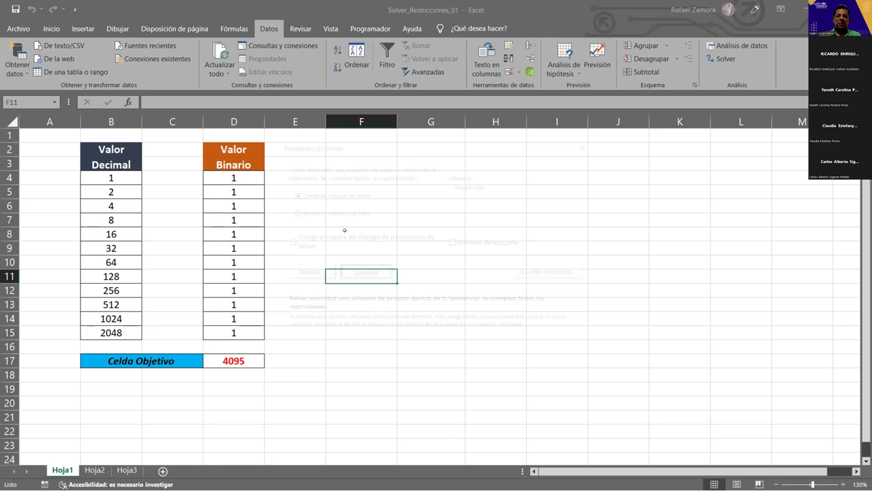
pyautogui.click(344, 231)
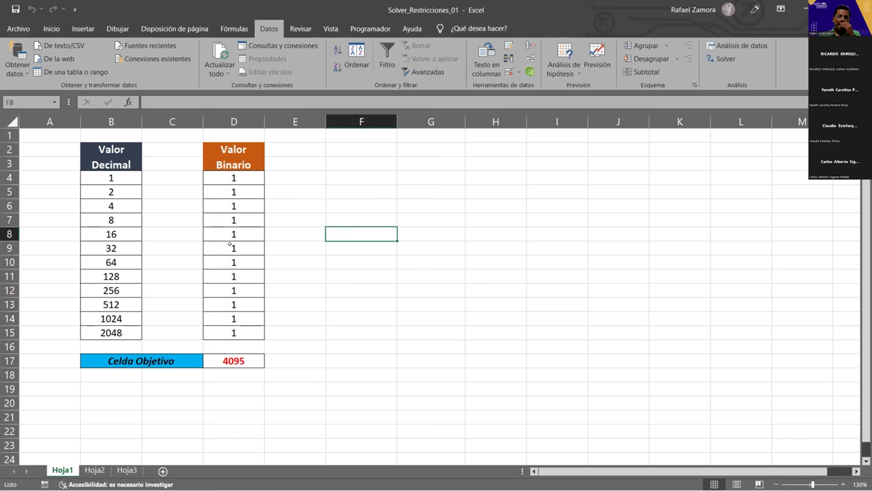
pyautogui.click(347, 191)
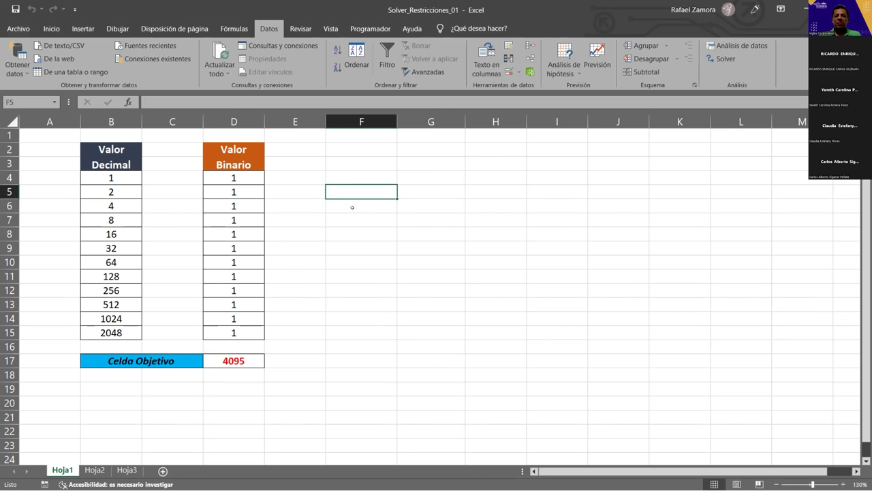
pyautogui.click(352, 177)
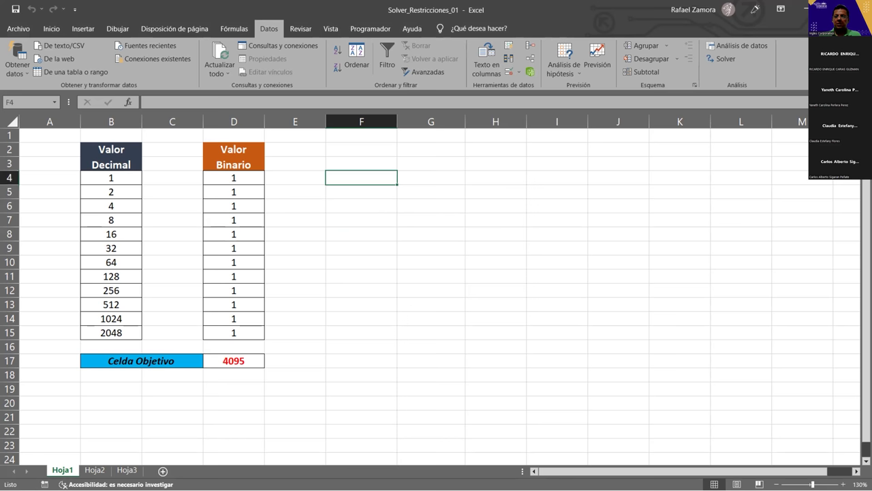
pyautogui.click(336, 234)
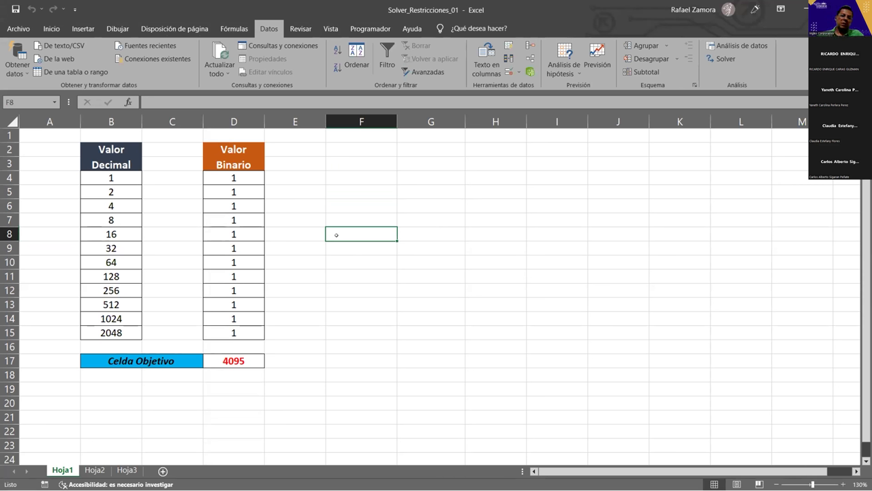
pyautogui.click(244, 178)
pyautogui.click(244, 192)
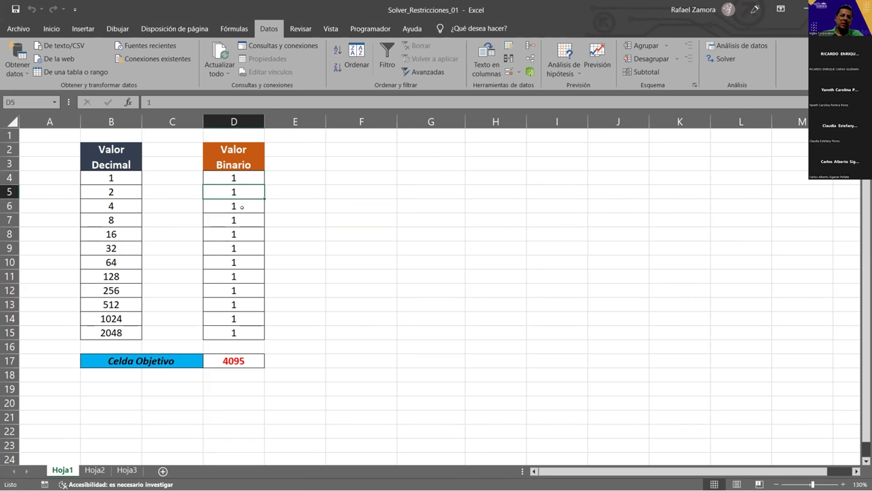
pyautogui.click(242, 207)
pyautogui.click(237, 216)
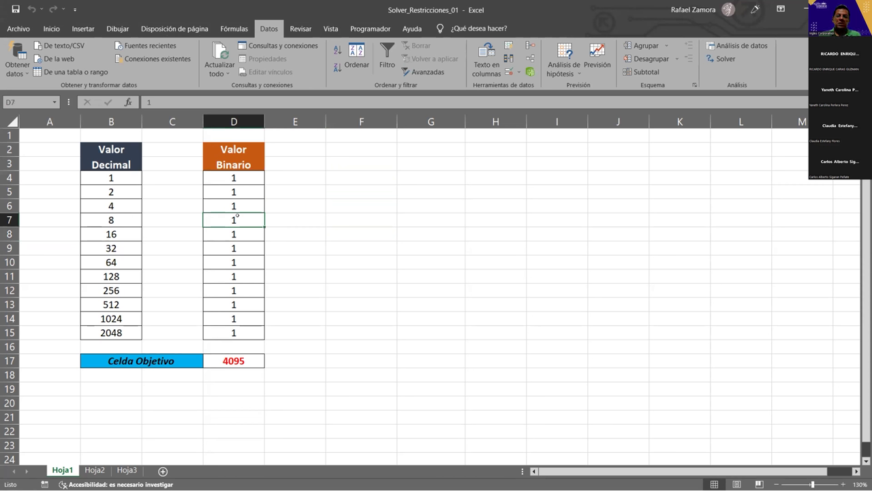
pyautogui.moveTo(241, 178); pyautogui.dragTo(234, 219)
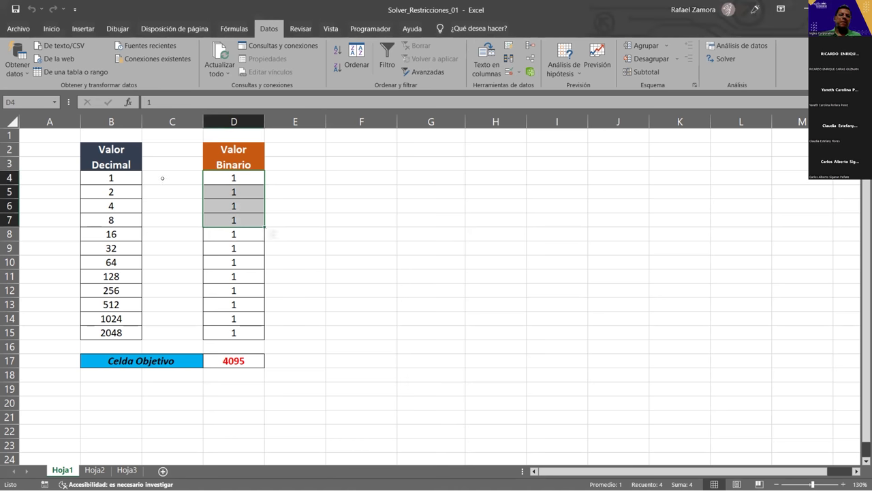
pyautogui.click(134, 177)
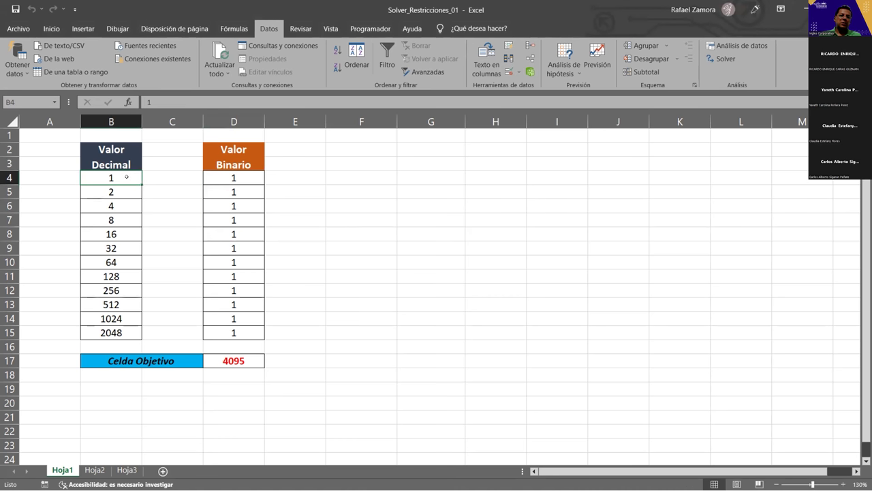
pyautogui.click(257, 191)
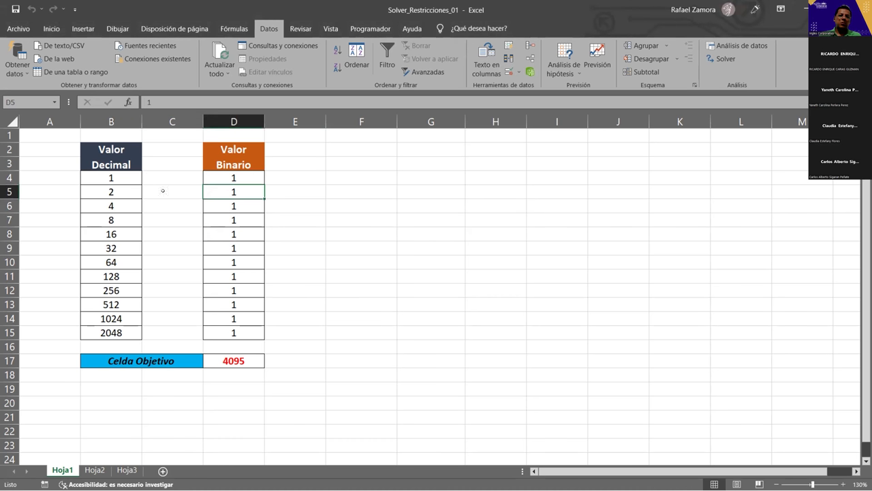
pyautogui.click(136, 192)
pyautogui.click(218, 206)
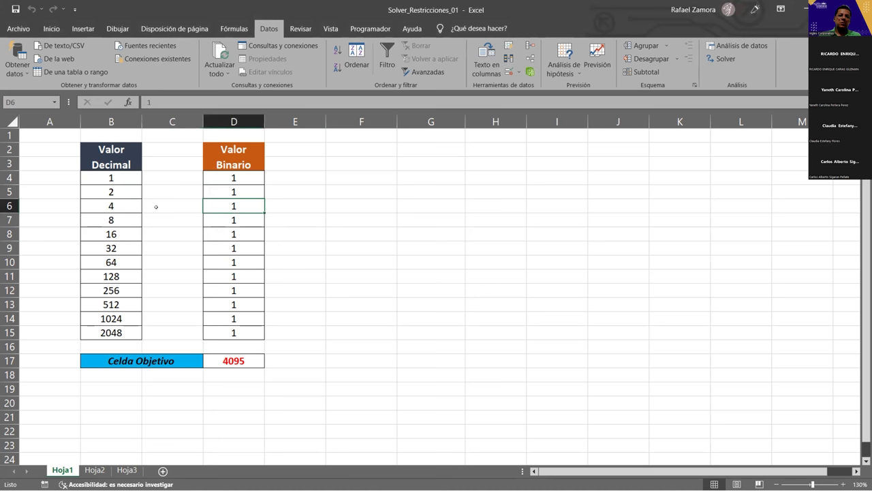
pyautogui.click(98, 205)
pyautogui.click(111, 217)
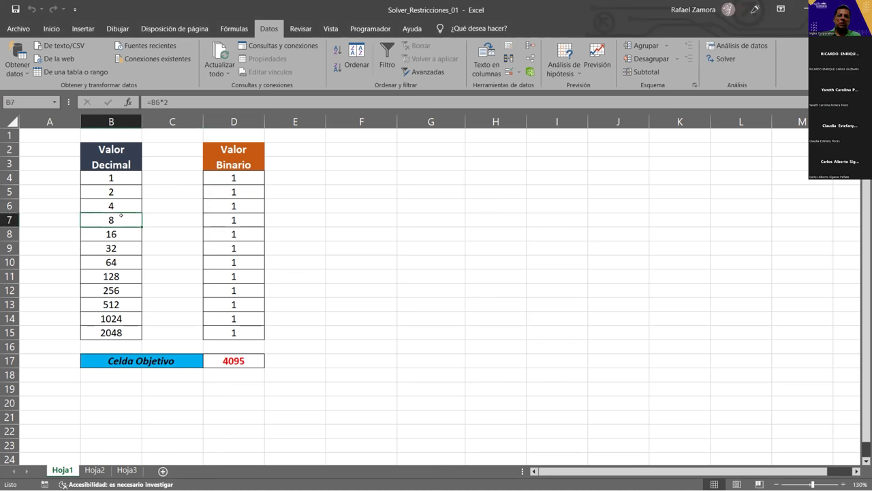
pyautogui.click(234, 222)
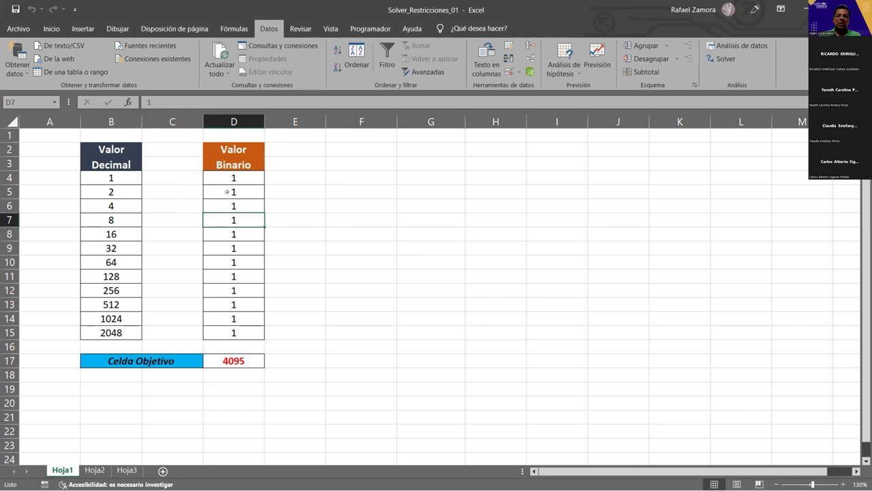
pyautogui.moveTo(229, 176); pyautogui.dragTo(236, 216)
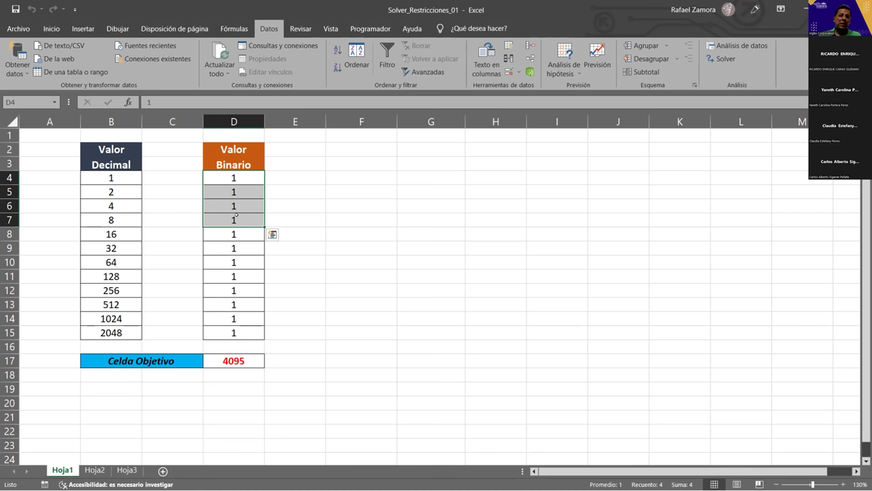
pyautogui.click(124, 178)
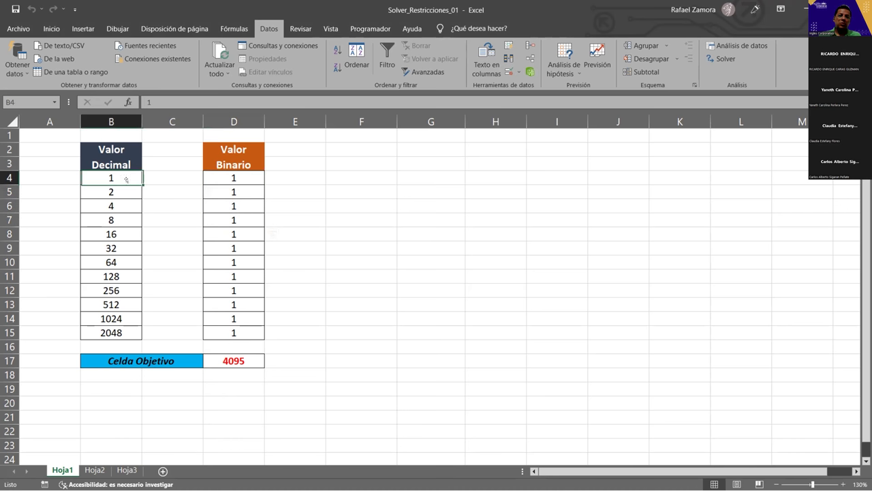
pyautogui.click(121, 190)
pyautogui.click(127, 208)
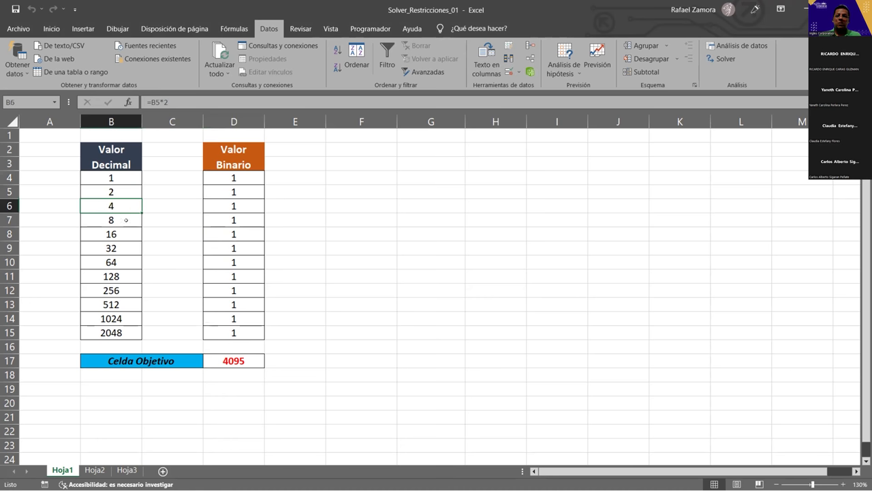
pyautogui.click(126, 219)
pyautogui.moveTo(119, 178); pyautogui.dragTo(119, 214)
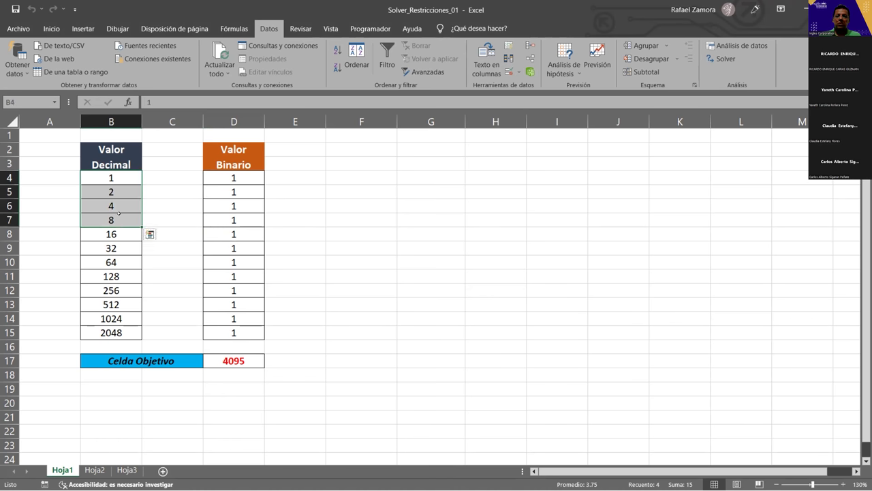
pyautogui.moveTo(231, 177); pyautogui.dragTo(231, 219)
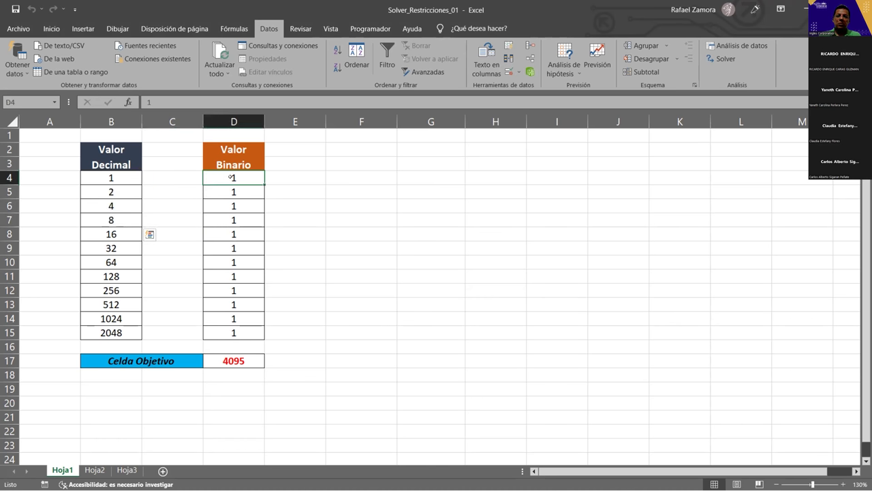
pyautogui.click(229, 250)
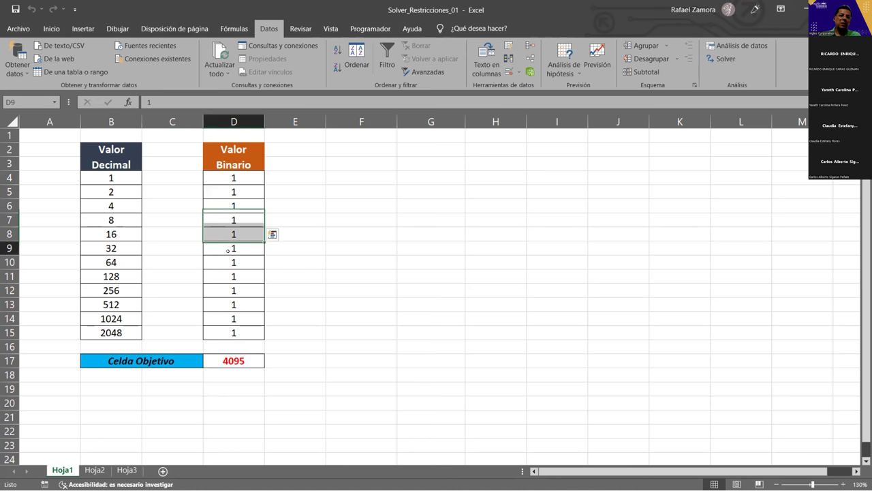
pyautogui.click(230, 276)
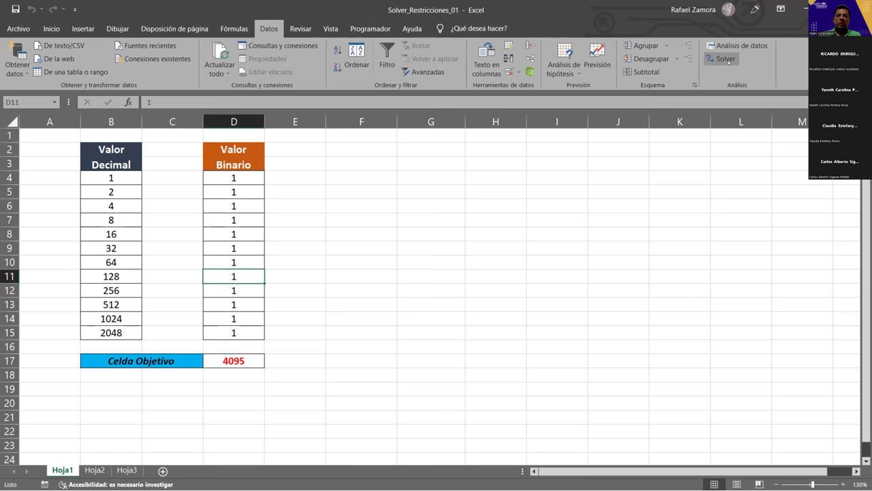
# - Change the Solver target value from 128 to 15 and solve
pyautogui.click(726, 59)
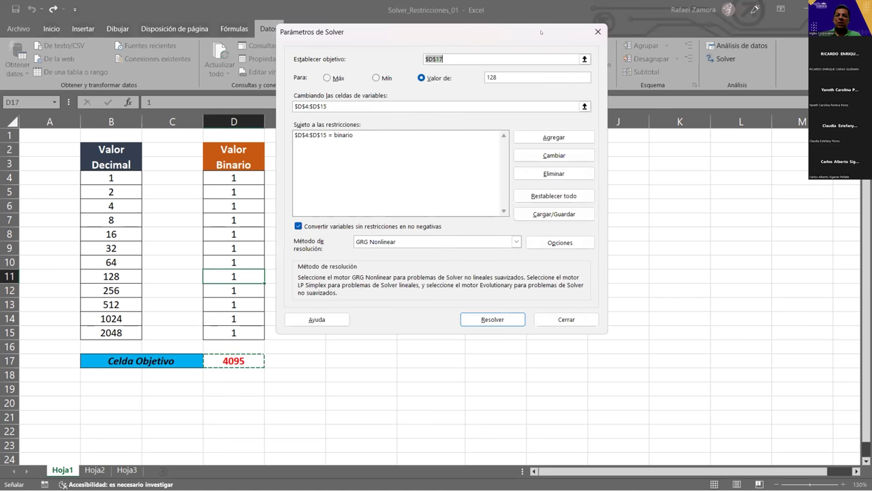
pyautogui.doubleClick(505, 77)
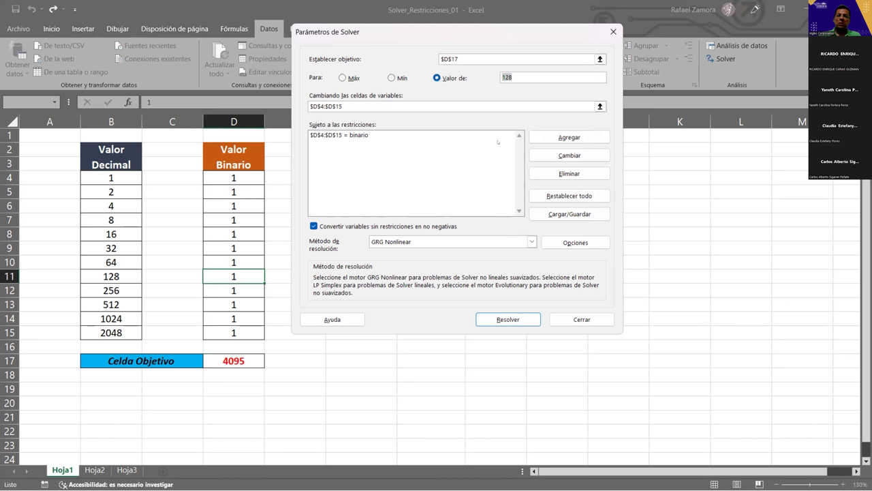
pyautogui.write('15')
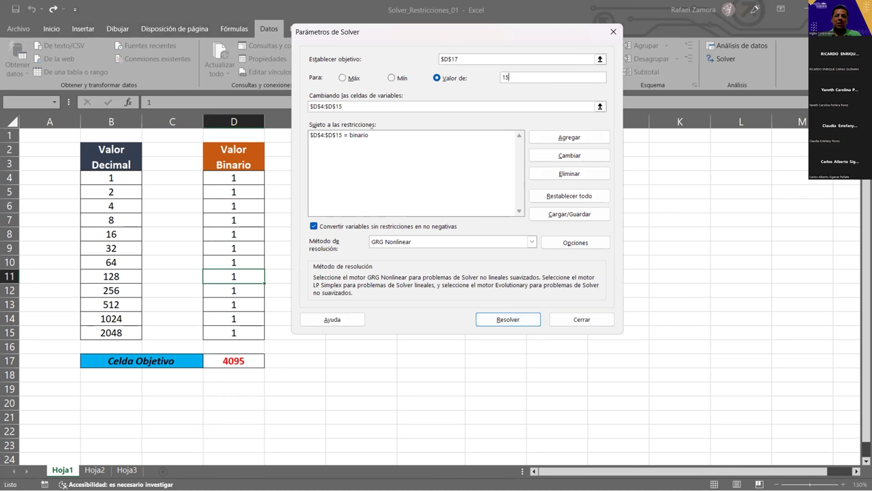
pyautogui.click(507, 314)
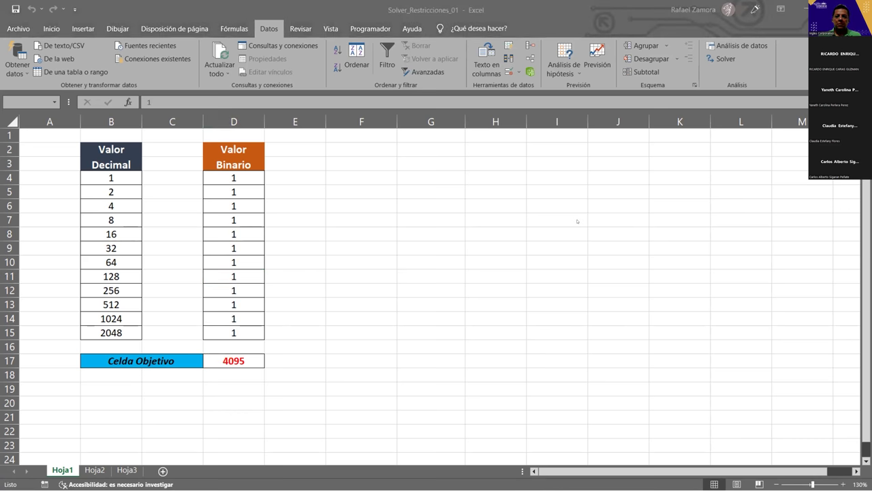
pyautogui.click(475, 234)
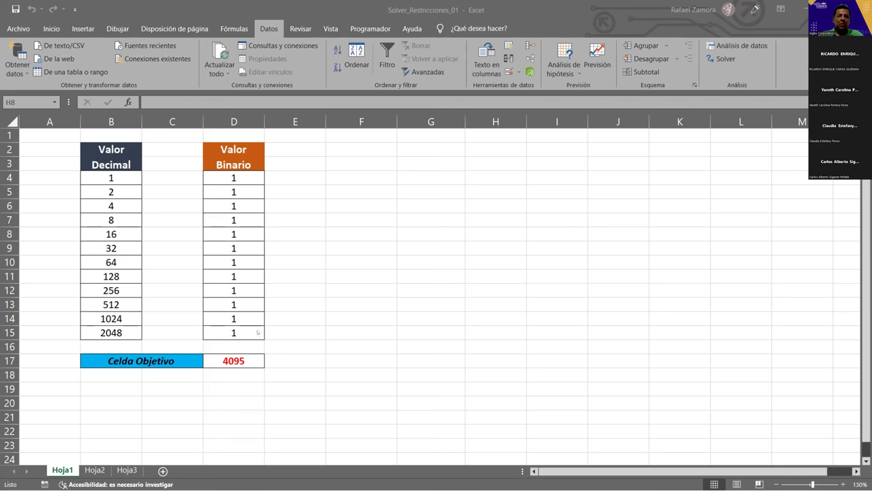
pyautogui.hotkey('alt', 'Tab')
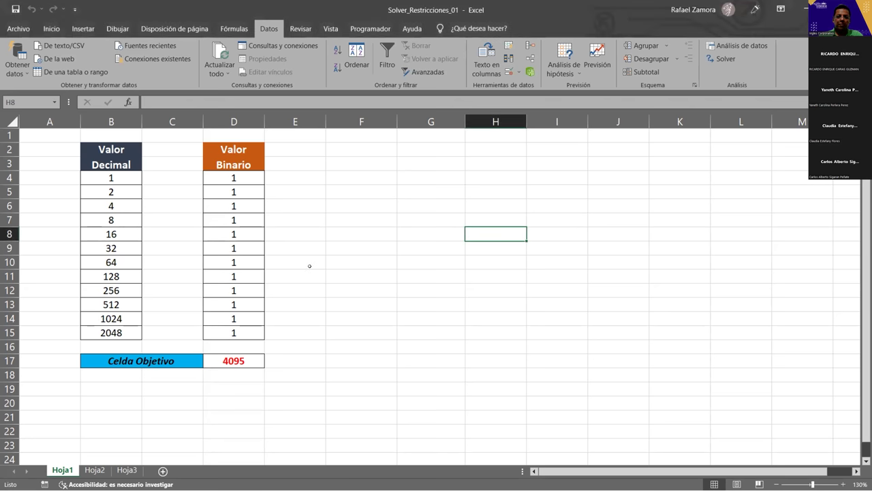
# - Move between Hoja2 and Hoja3, ending on the Elaboración de Pizzas sheet
pyautogui.click(94, 469)
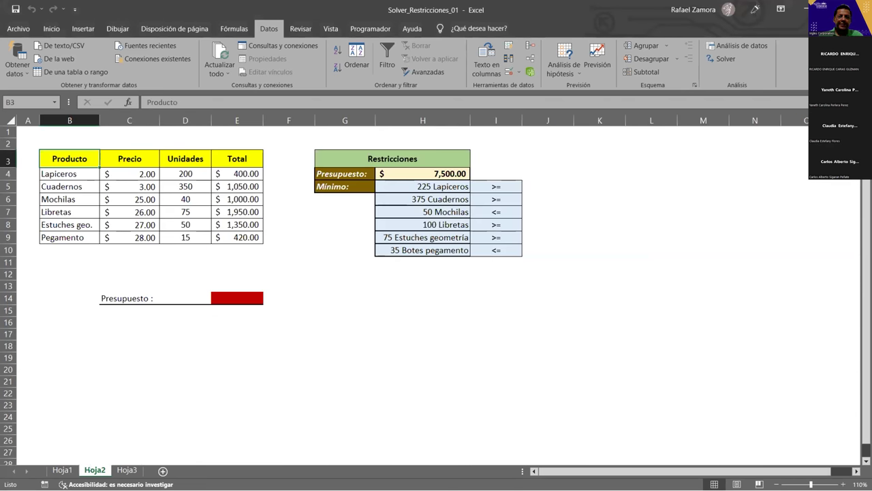
pyautogui.click(294, 372)
pyautogui.click(127, 469)
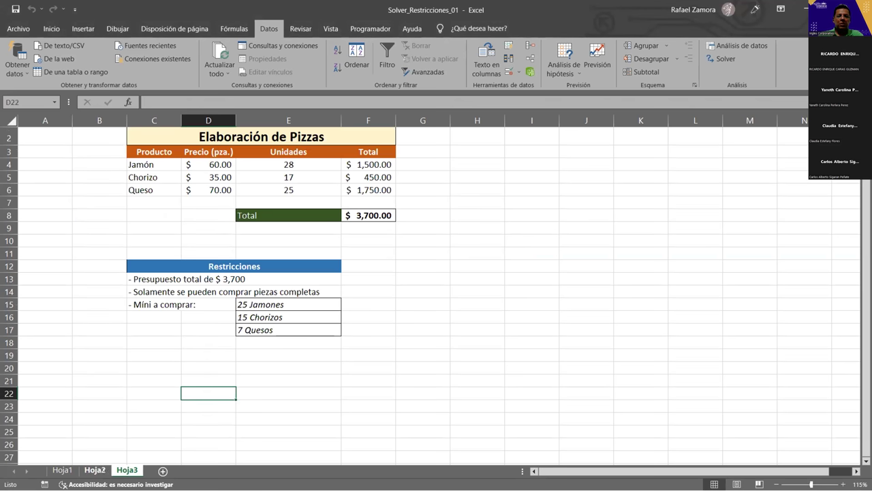
pyautogui.click(95, 469)
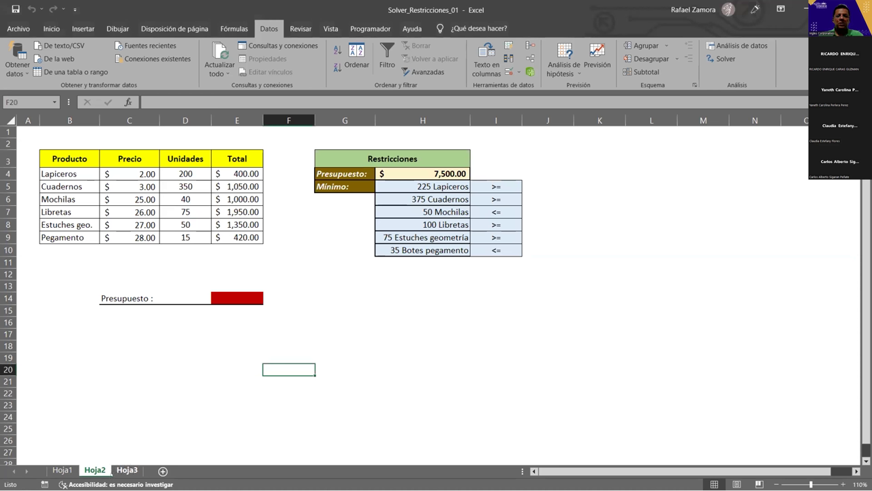
pyautogui.click(126, 469)
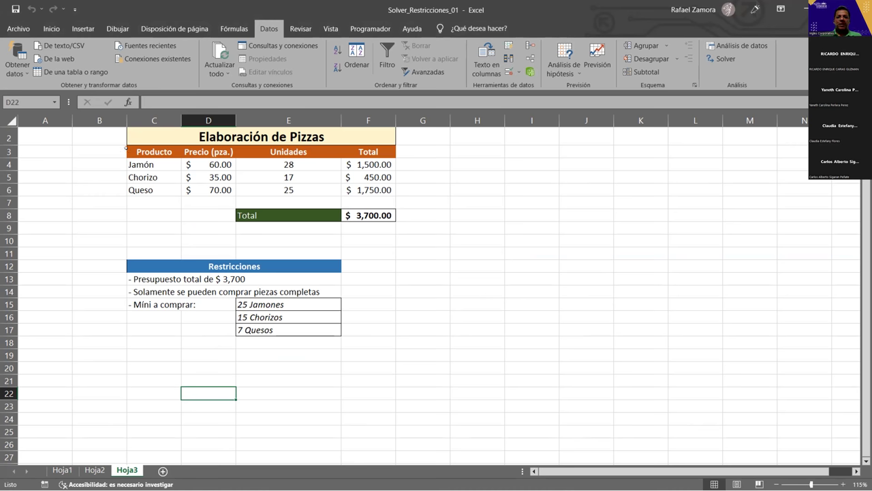
# - Give the pizza table range C2:F8 a red outline border using Format Cells
pyautogui.moveTo(130, 136); pyautogui.dragTo(380, 215)
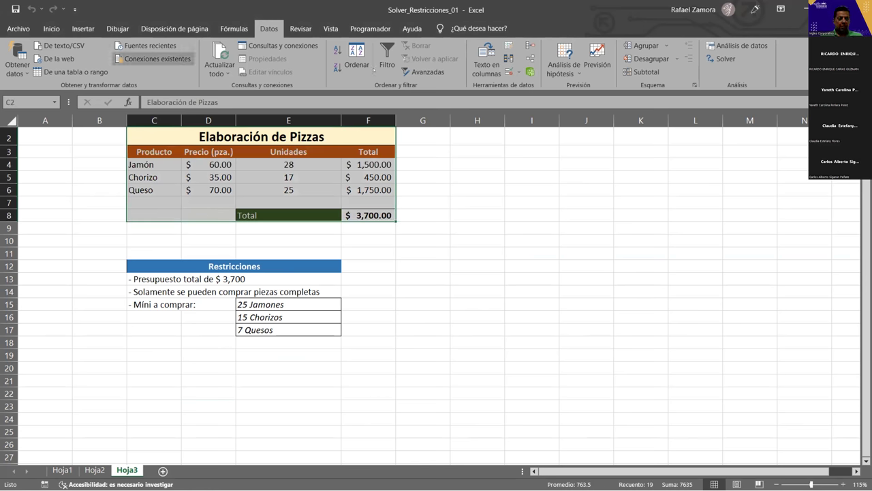
pyautogui.hotkey('ctrl', '1')
pyautogui.click(444, 66)
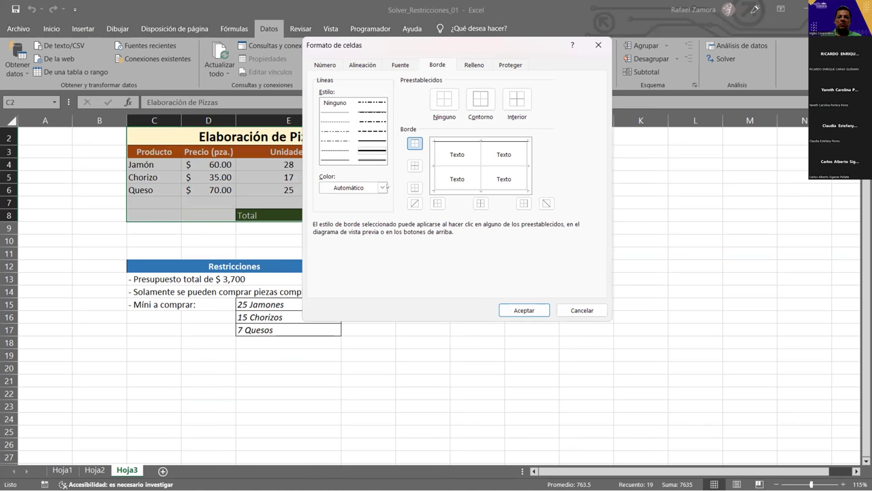
pyautogui.click(383, 187)
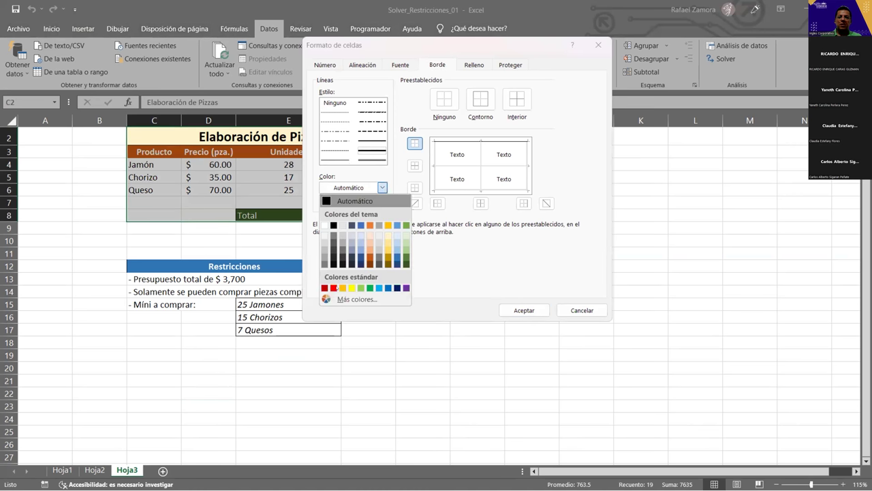
pyautogui.click(325, 288)
pyautogui.click(480, 99)
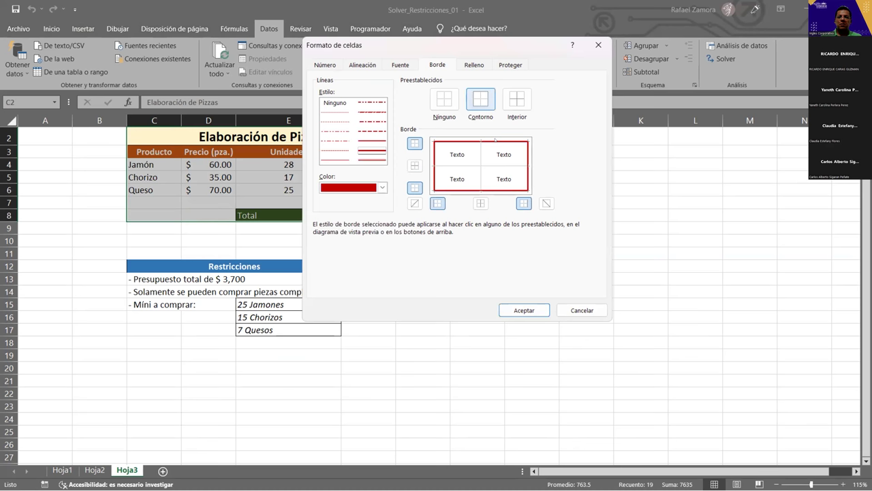
pyautogui.click(523, 310)
pyautogui.click(477, 293)
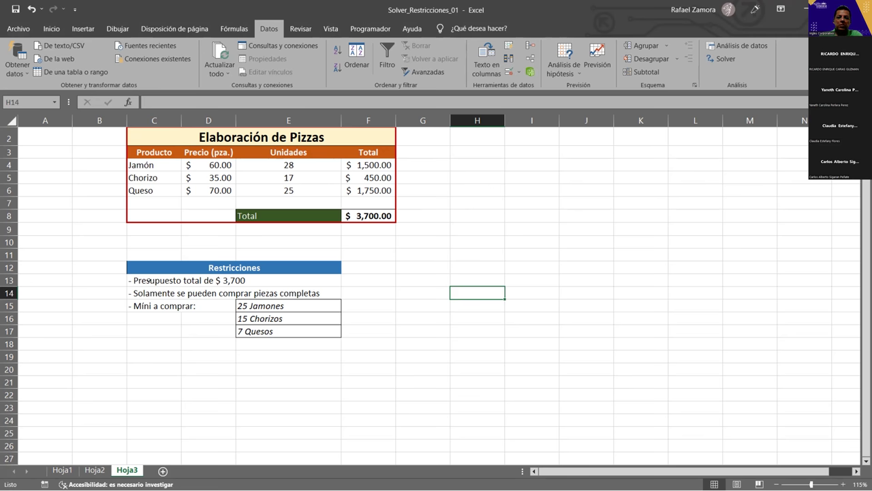
# - Change the budget amount in C13 from 3,700 to 4,000
pyautogui.click(134, 280)
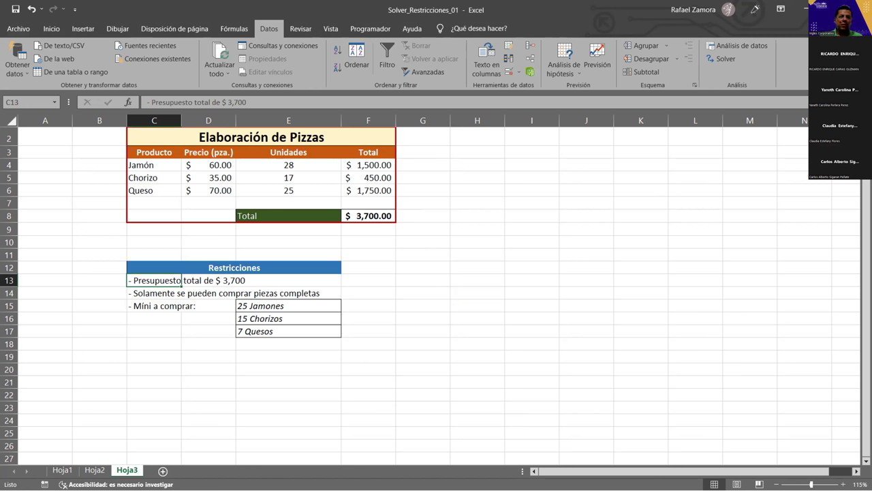
pyautogui.moveTo(228, 102); pyautogui.dragTo(247, 102)
pyautogui.write('4,000')
pyautogui.press('Return')
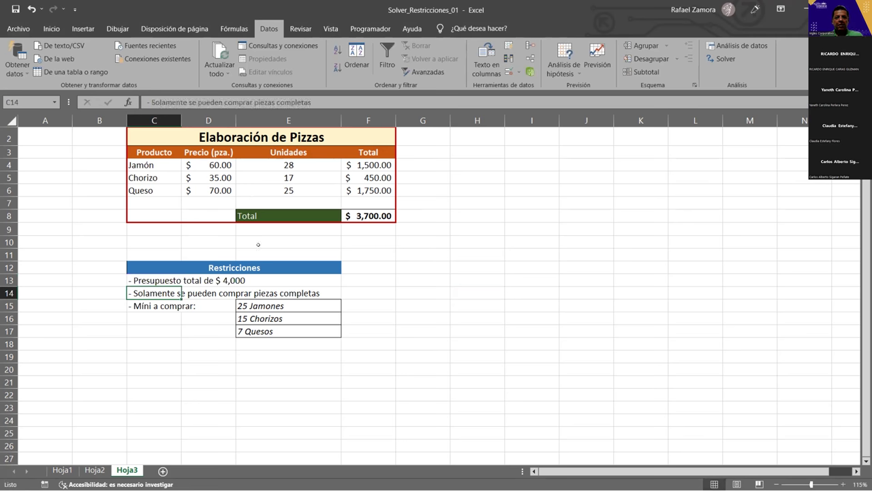
pyautogui.click(250, 381)
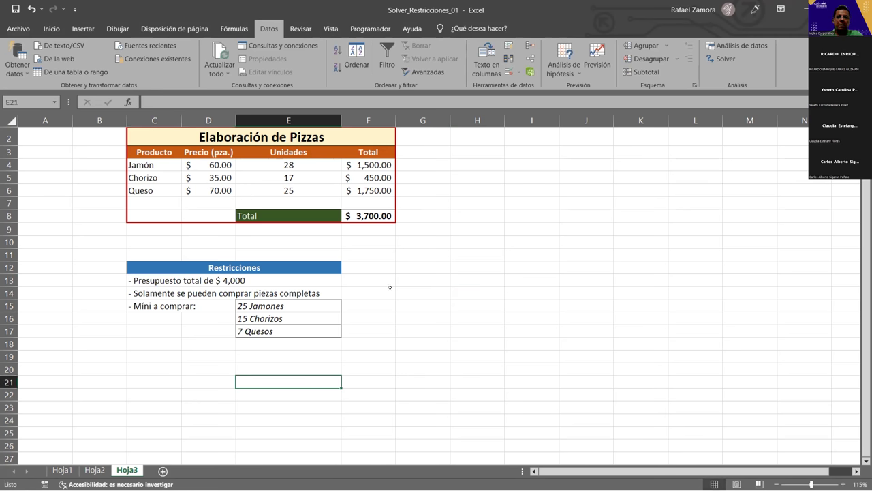
# - Check the SUMA formula in total cell F8 without changing it, then select E15's minimum
pyautogui.click(374, 217)
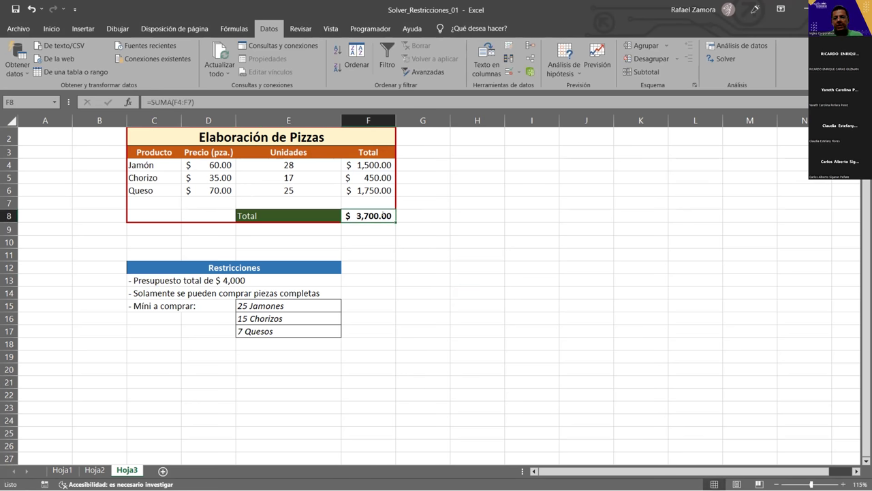
pyautogui.press('F2')
pyautogui.press('Escape')
pyautogui.click(281, 307)
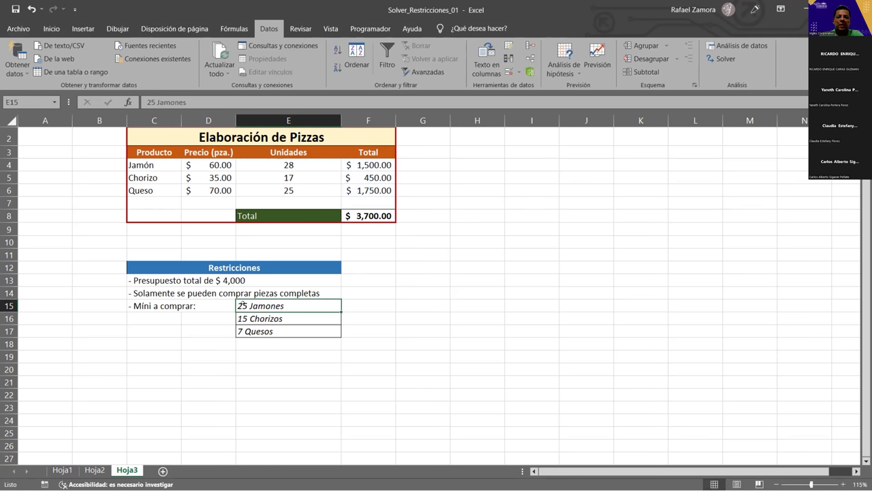
# - In Solver, set objective cell F8 to reach a value of 4000
pyautogui.click(368, 287)
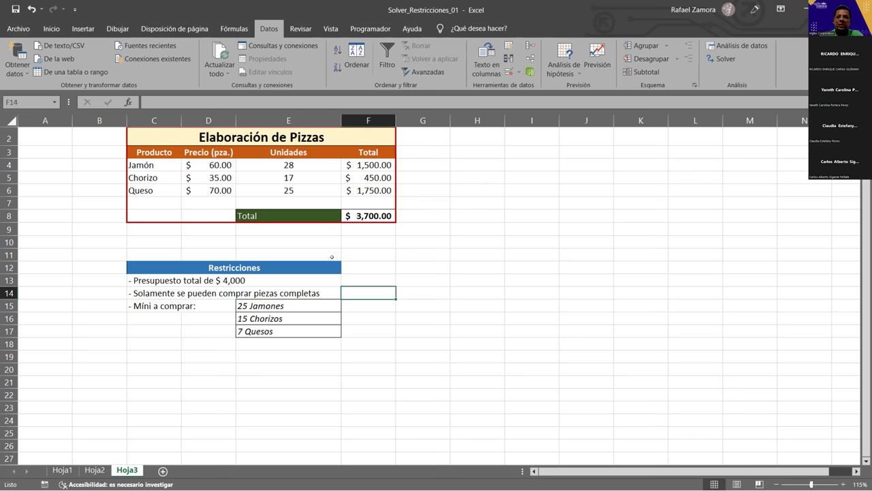
pyautogui.click(382, 250)
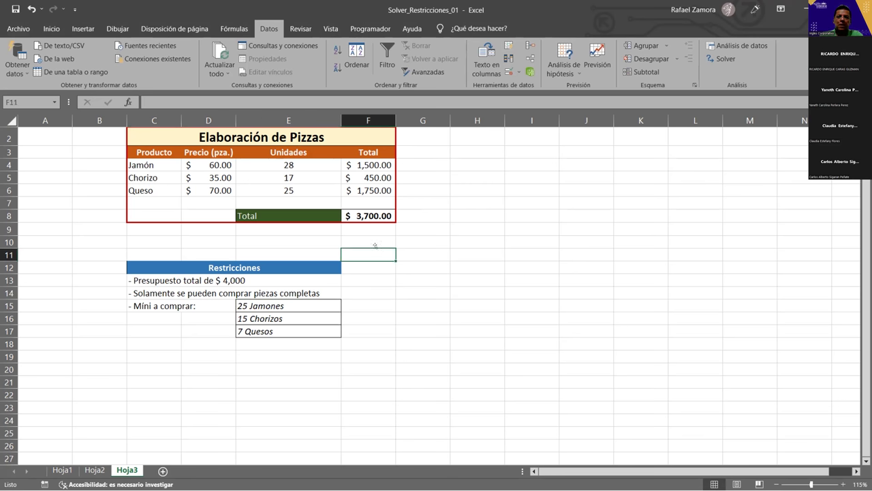
pyautogui.click(727, 60)
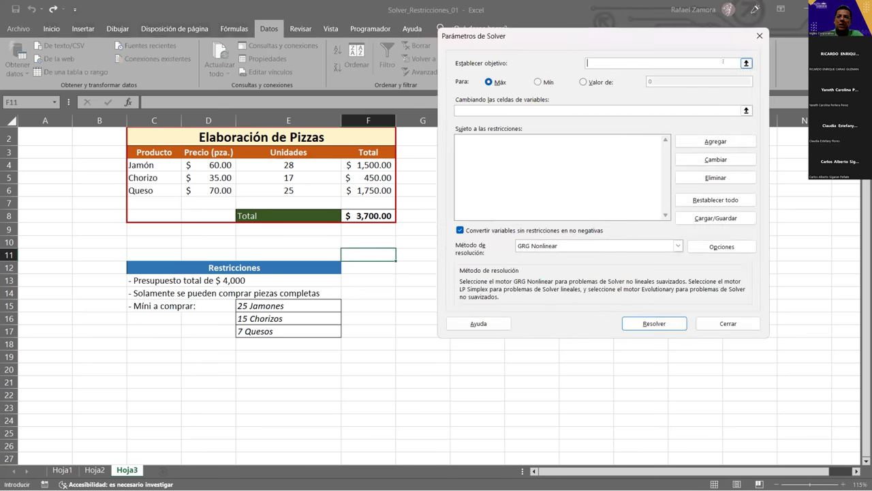
pyautogui.click(373, 214)
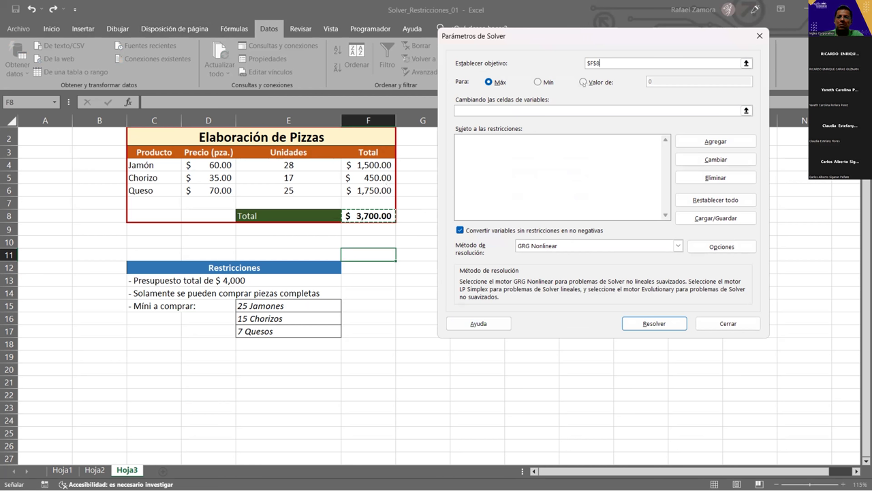
pyautogui.click(583, 82)
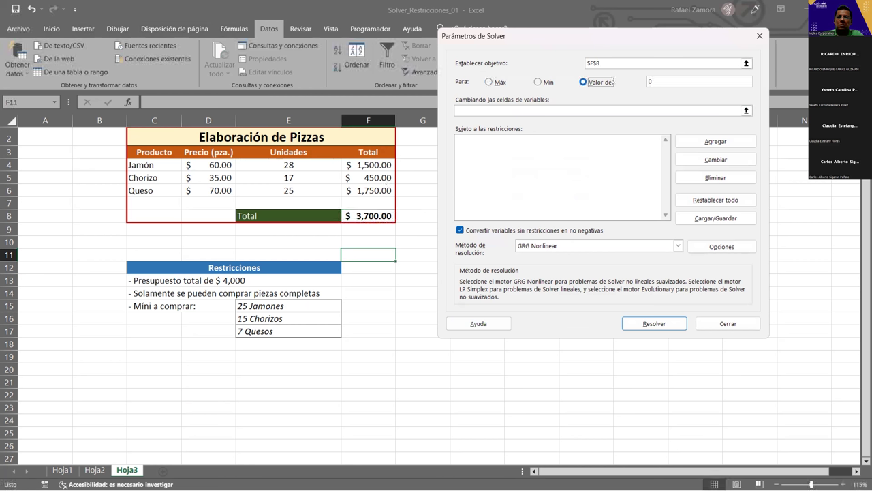
pyautogui.click(684, 83)
pyautogui.moveTo(685, 83); pyautogui.dragTo(621, 82)
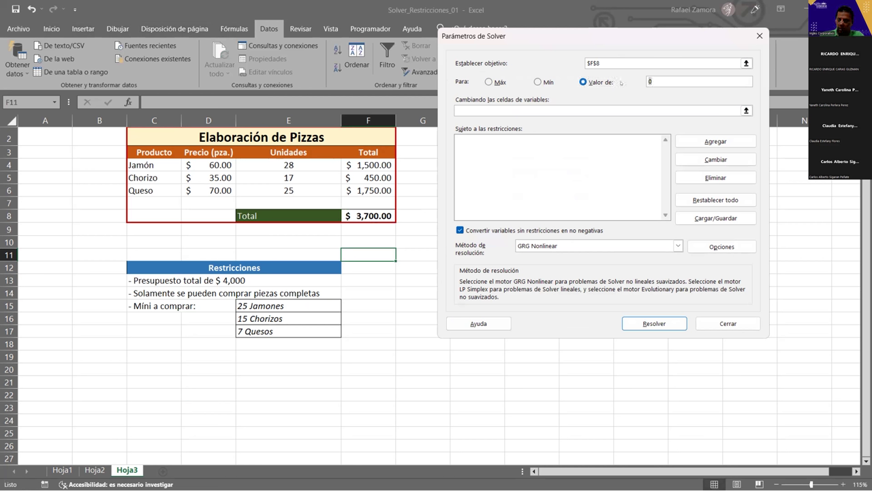
pyautogui.write('4000')
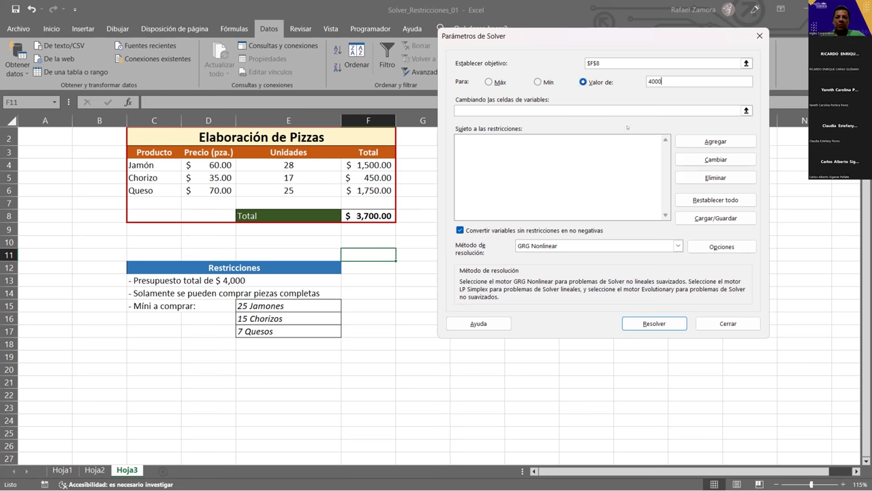
pyautogui.press('Tab')
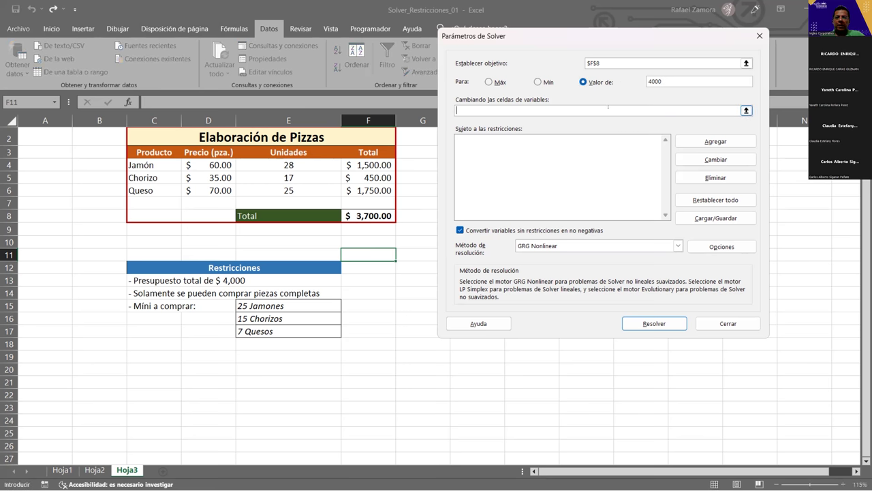
# - Set the Solver variable cells to E4:E6 and begin adding a constraint
pyautogui.click(293, 167)
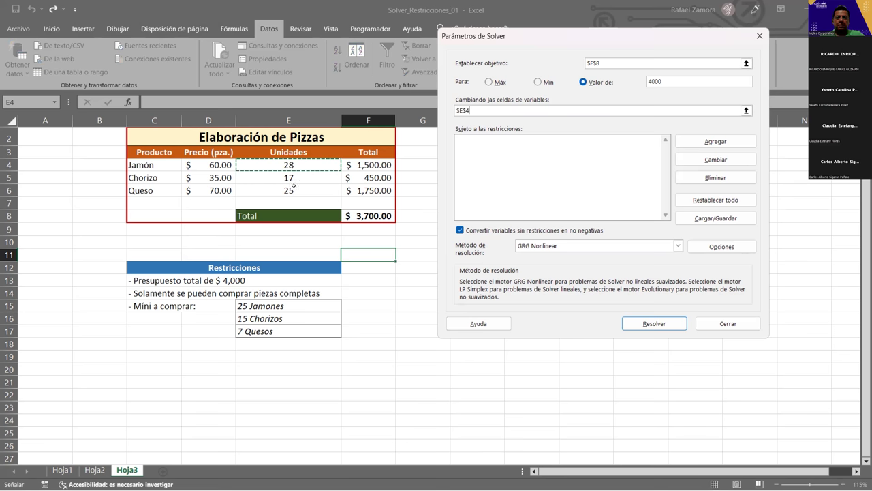
pyautogui.keyDown('shift'); pyautogui.click(293, 188); pyautogui.keyUp('shift')
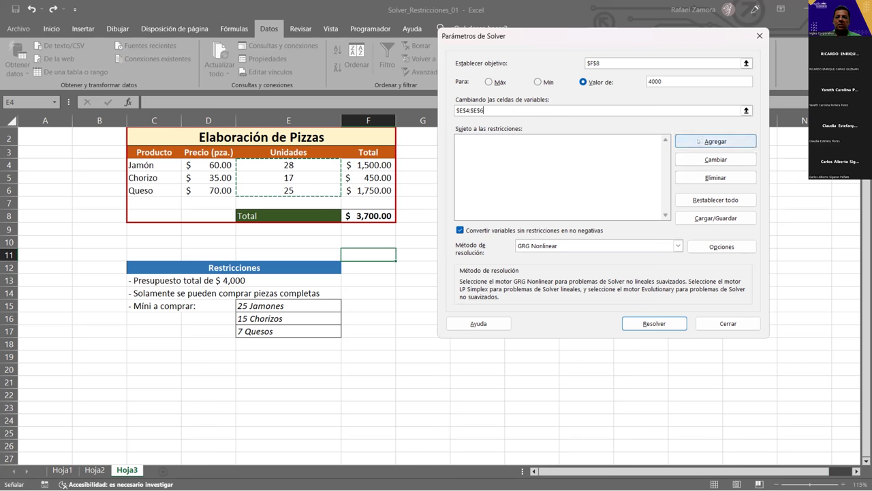
pyautogui.click(698, 141)
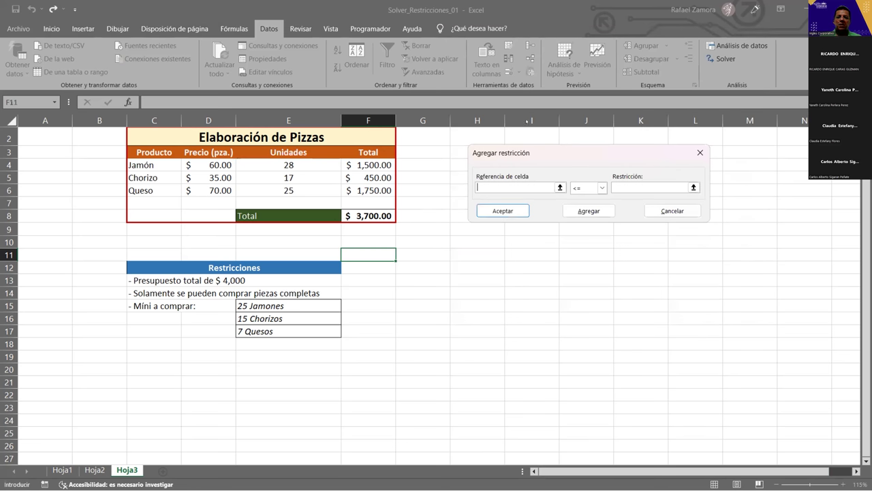
# - Add the Solver constraint E4 >= 25
pyautogui.click(307, 164)
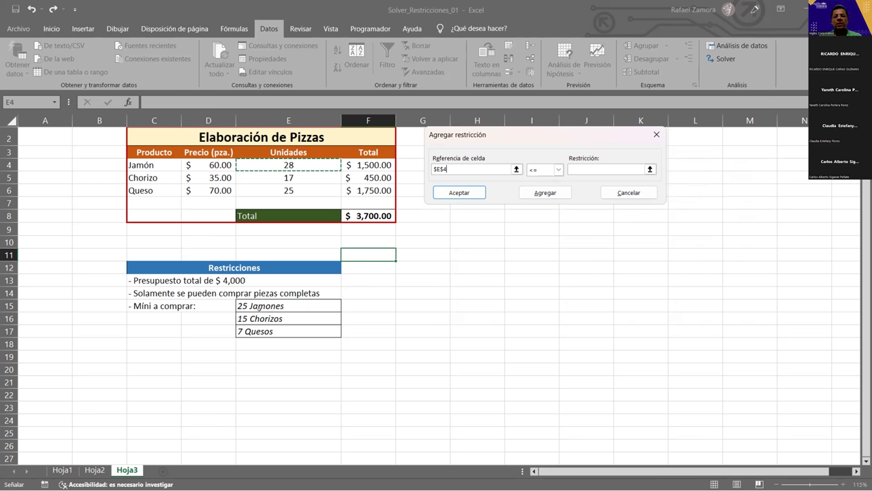
pyautogui.click(558, 170)
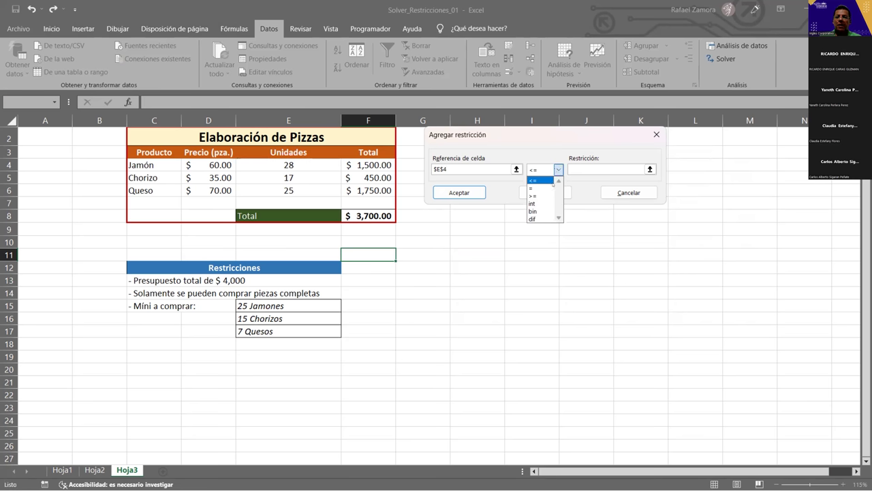
pyautogui.click(545, 195)
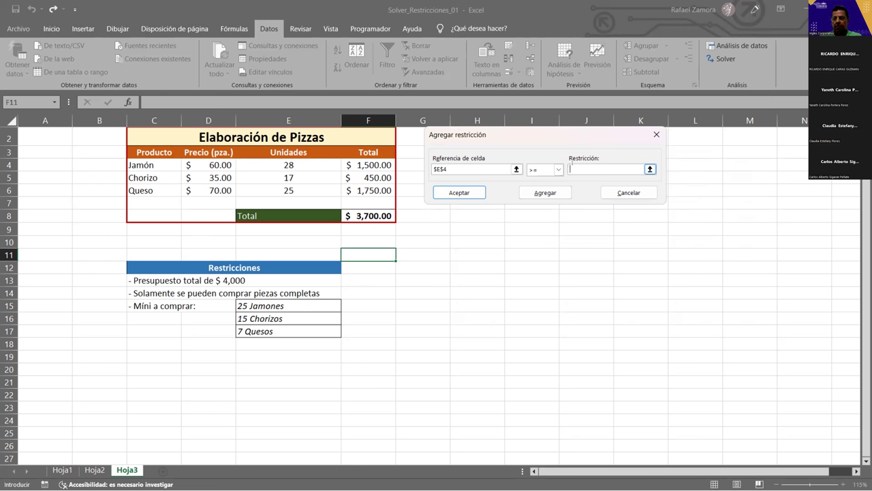
pyautogui.write('25')
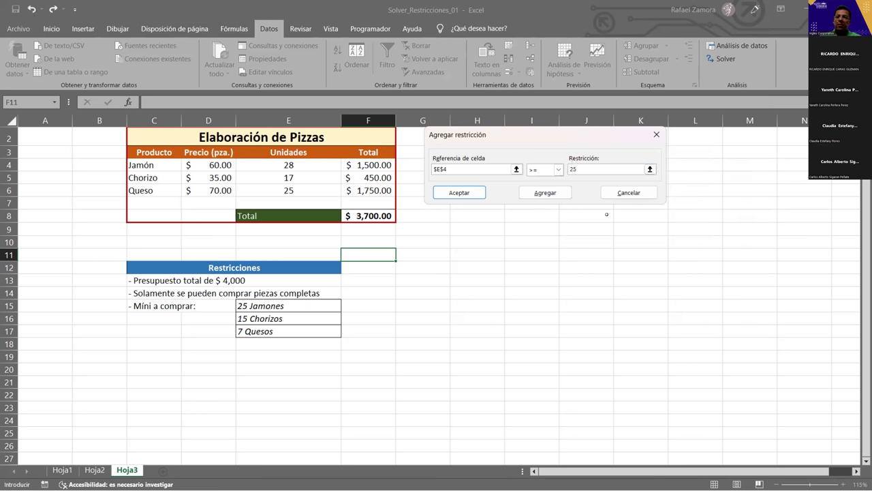
pyautogui.click(475, 168)
pyautogui.click(586, 166)
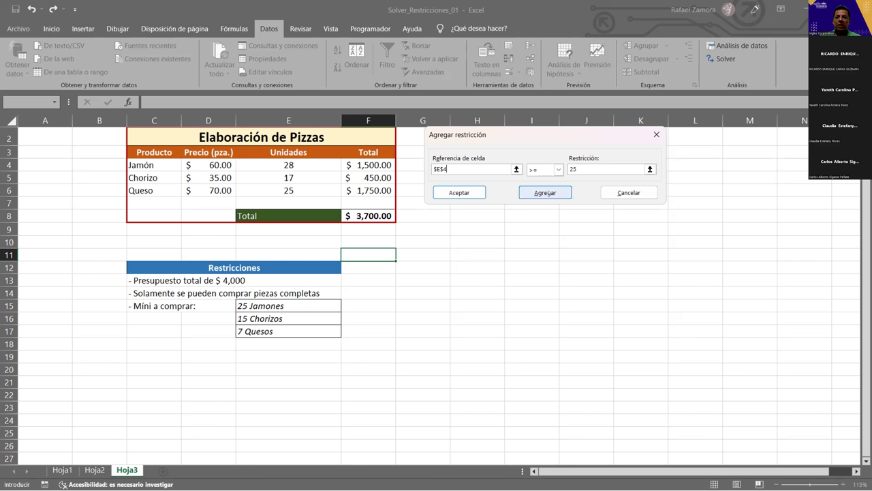
pyautogui.click(545, 193)
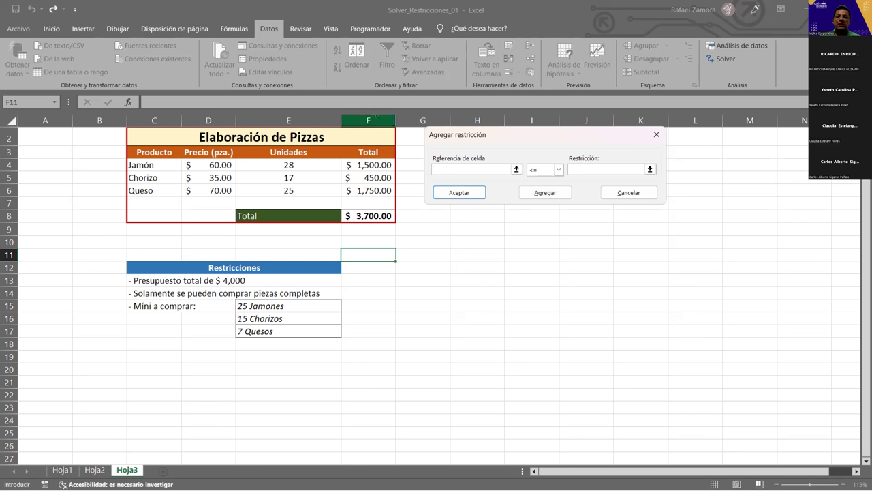
# - Add an integer constraint on E4
pyautogui.click(302, 163)
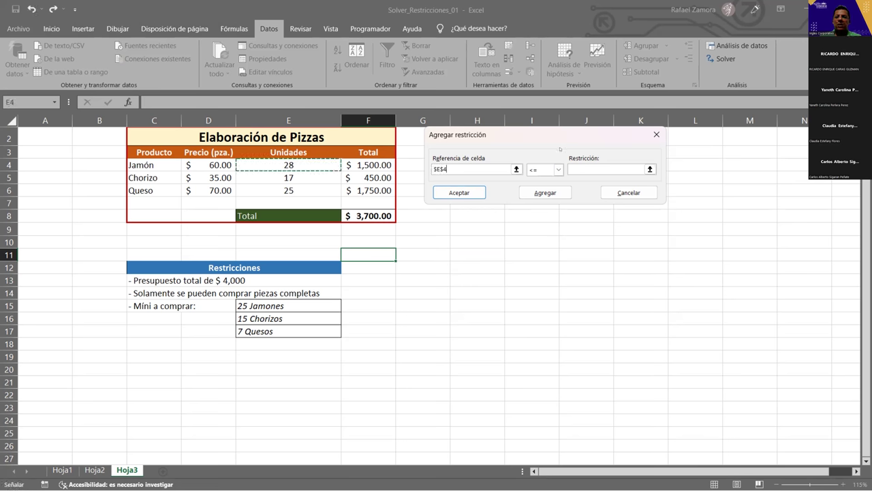
pyautogui.click(559, 170)
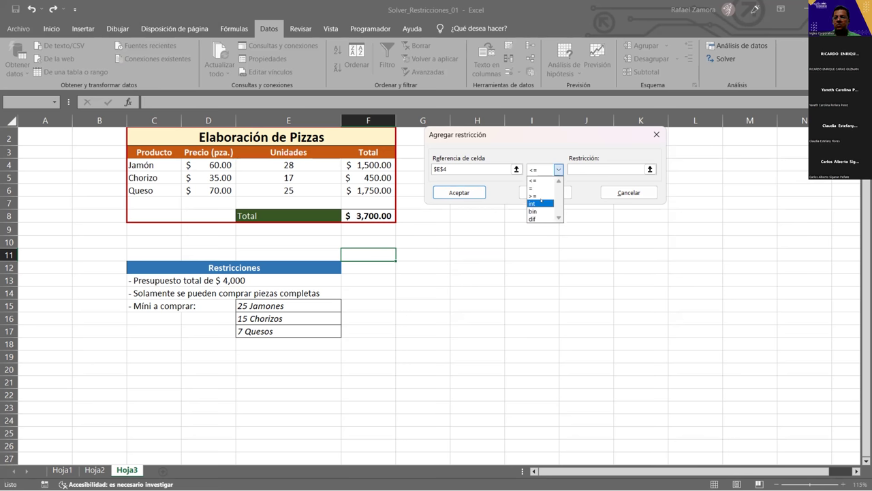
pyautogui.click(542, 202)
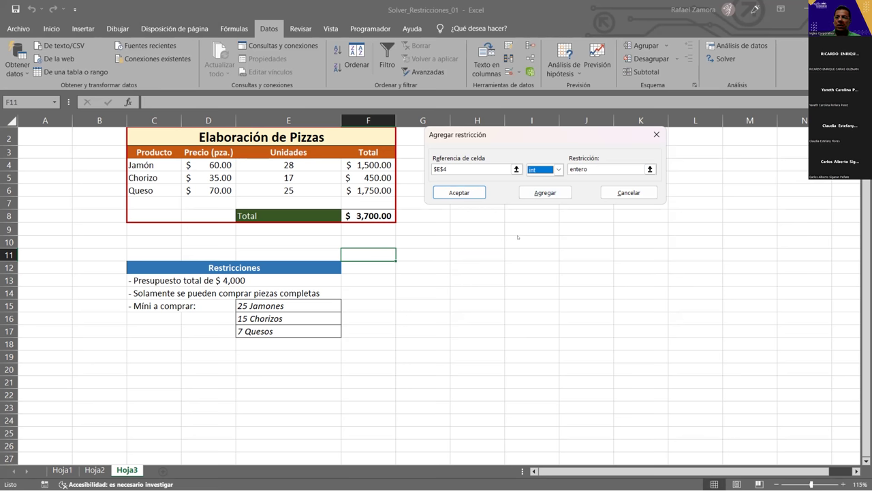
pyautogui.click(560, 193)
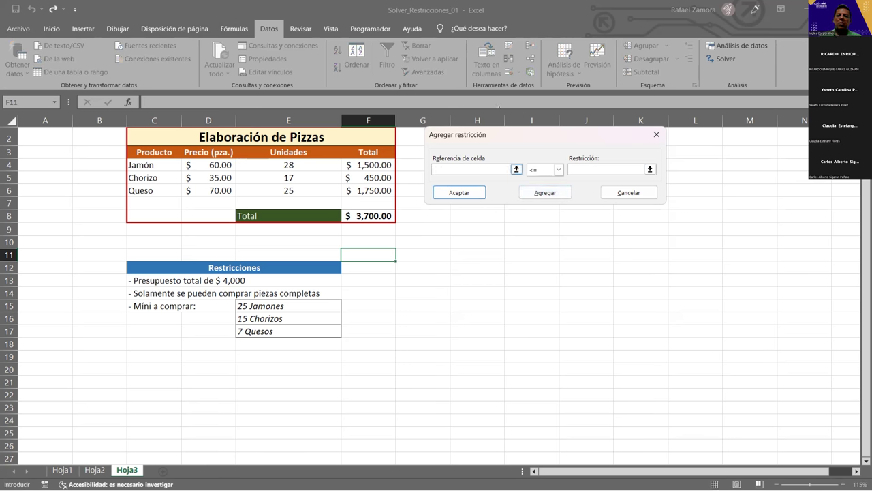
# - Add the Solver constraint E5 >= 15
pyautogui.click(307, 173)
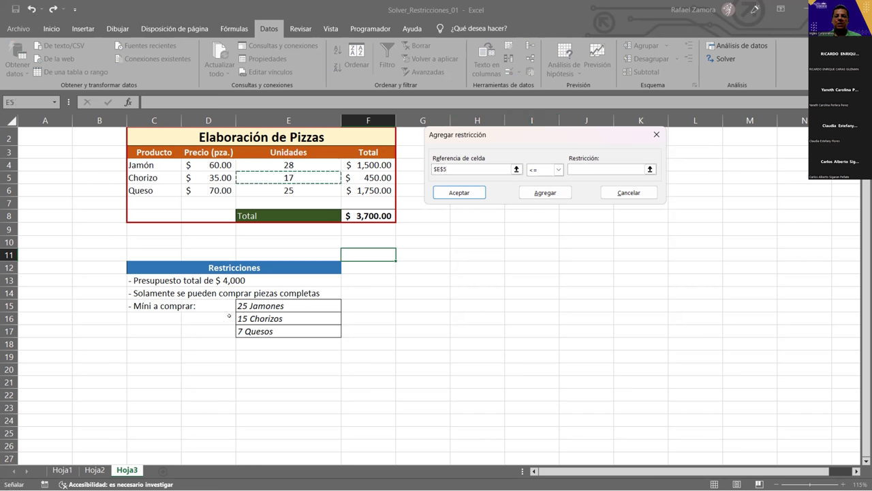
pyautogui.click(558, 169)
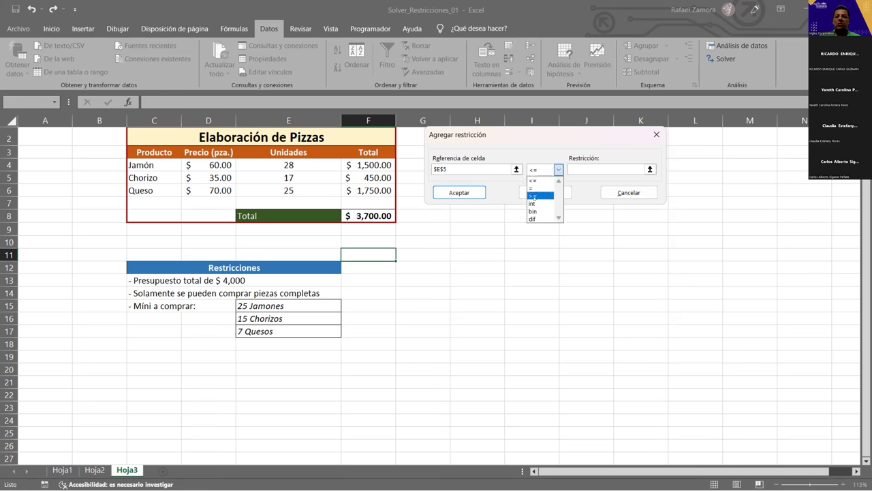
pyautogui.click(535, 197)
pyautogui.write('15')
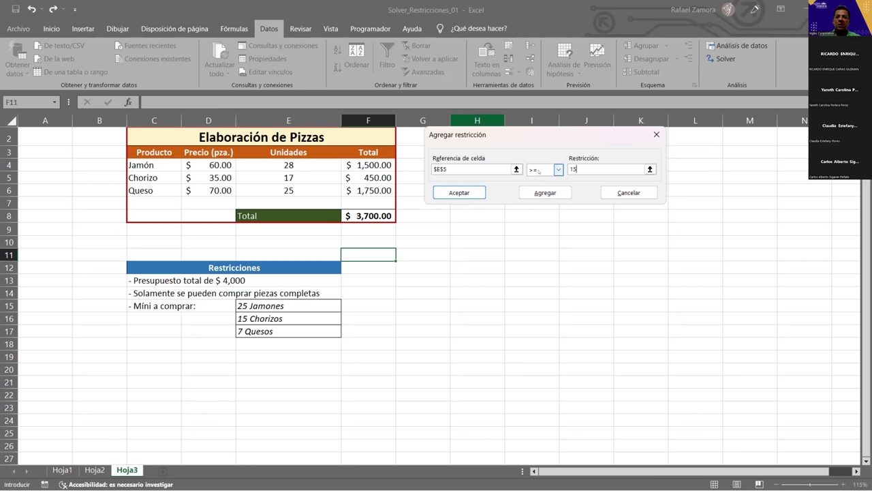
pyautogui.click(533, 193)
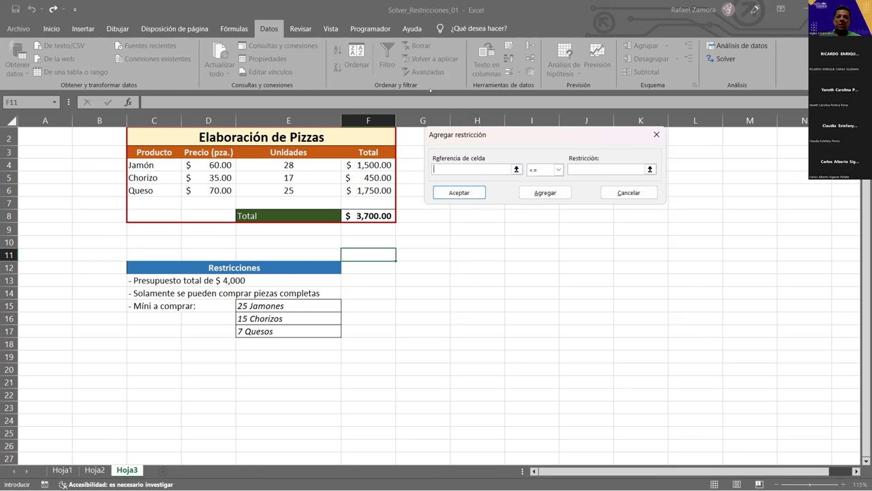
# - Add an integer constraint on E5
pyautogui.click(301, 173)
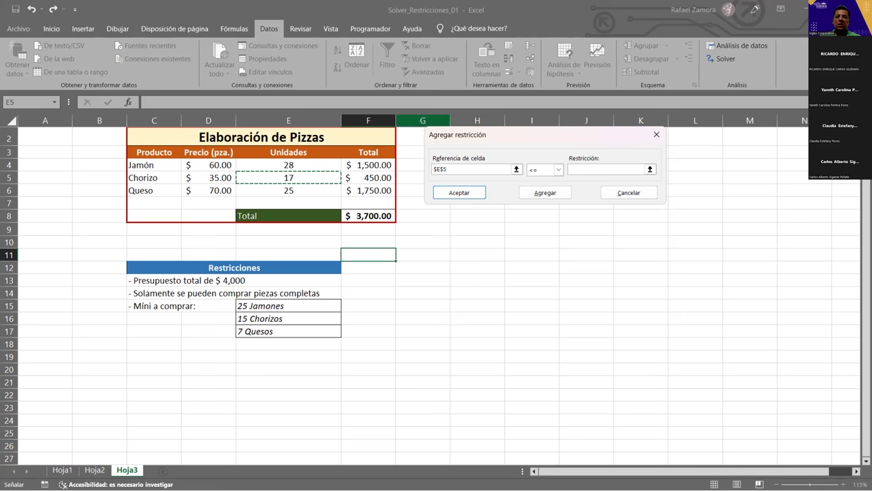
pyautogui.click(558, 170)
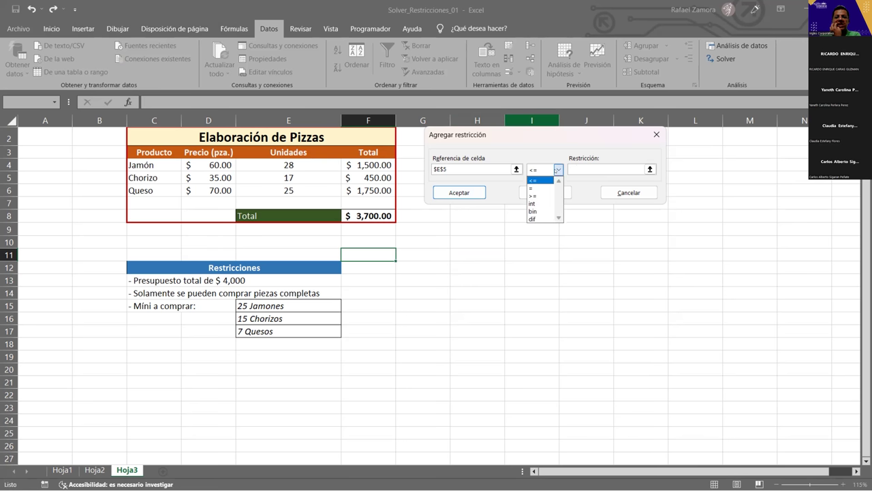
pyautogui.click(540, 204)
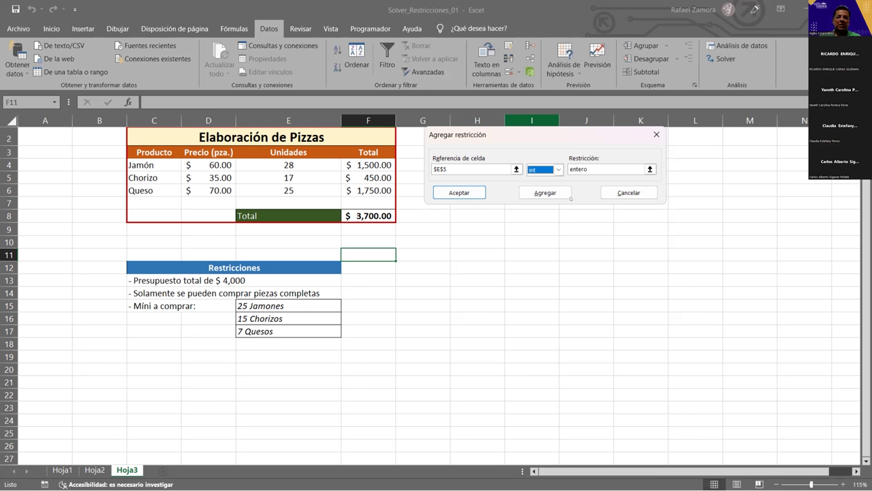
pyautogui.click(521, 192)
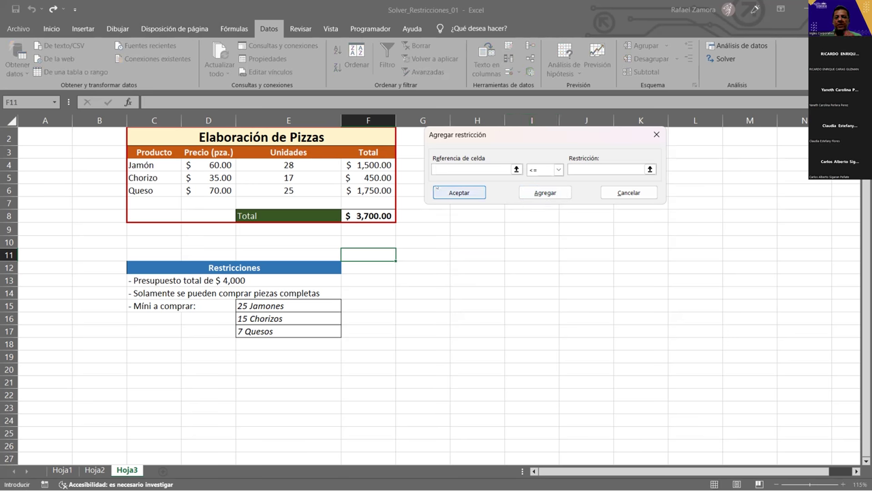
# - Add the Solver constraint E6 >= 7
pyautogui.click(306, 186)
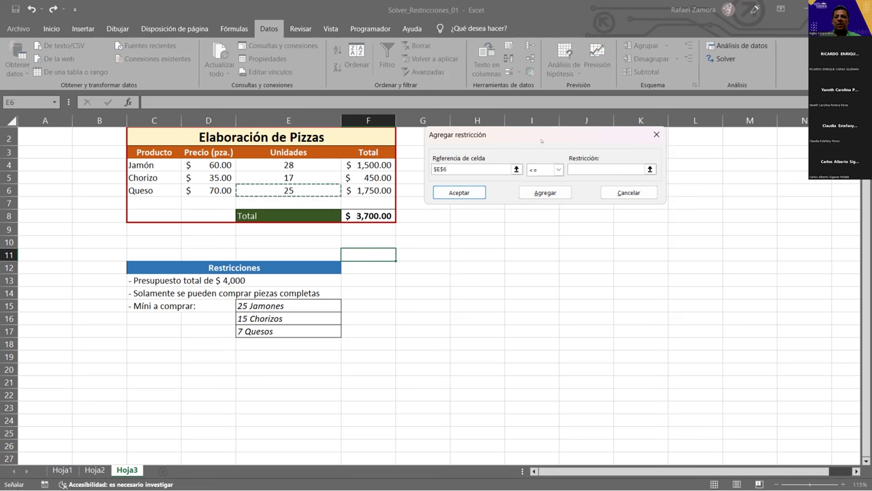
pyautogui.click(558, 170)
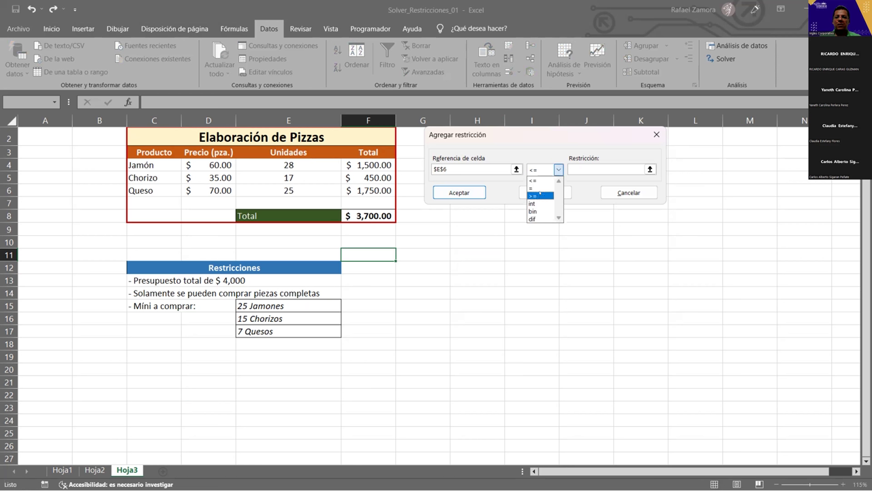
pyautogui.click(540, 195)
pyautogui.click(585, 167)
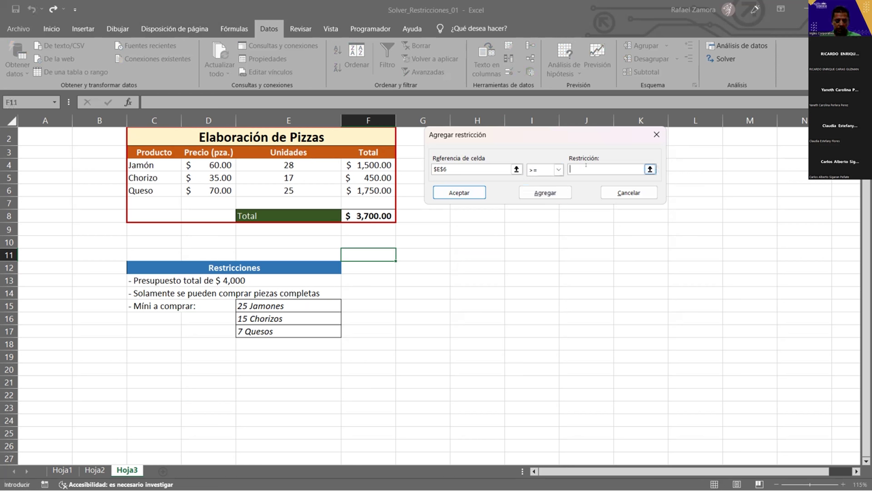
pyautogui.write('7')
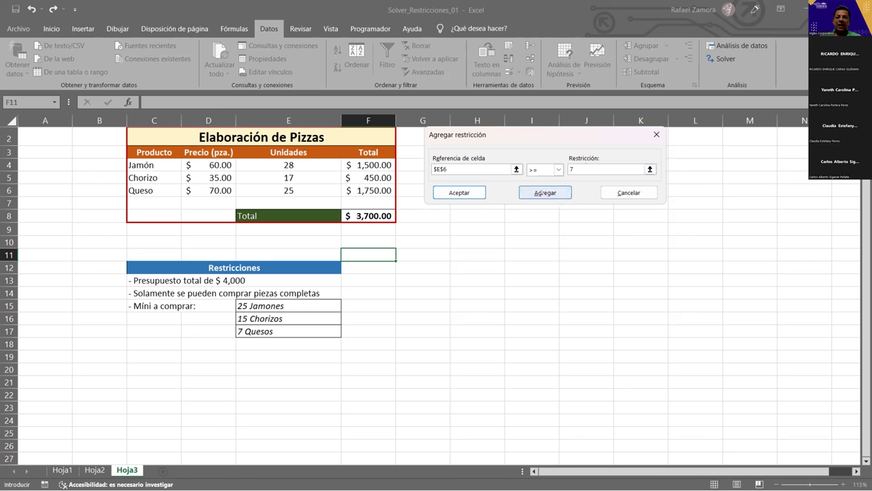
pyautogui.click(545, 193)
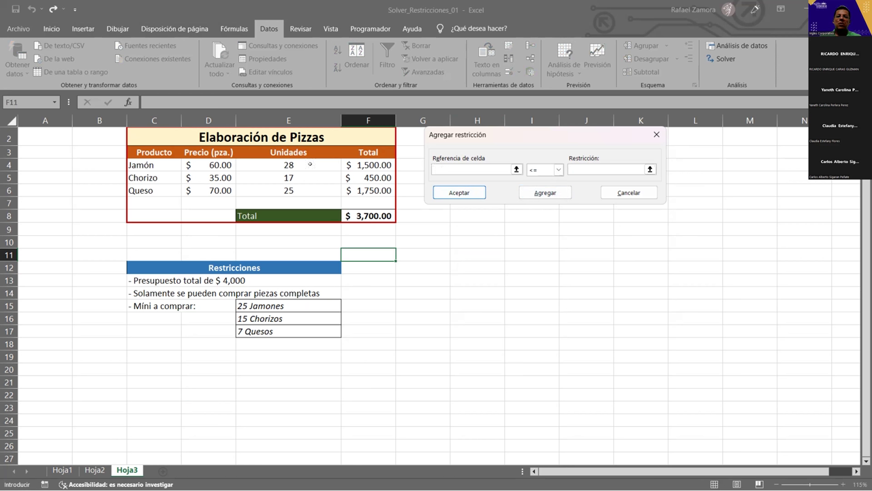
# - Add an integer constraint on E6 and return to Solver Parameters
pyautogui.click(301, 185)
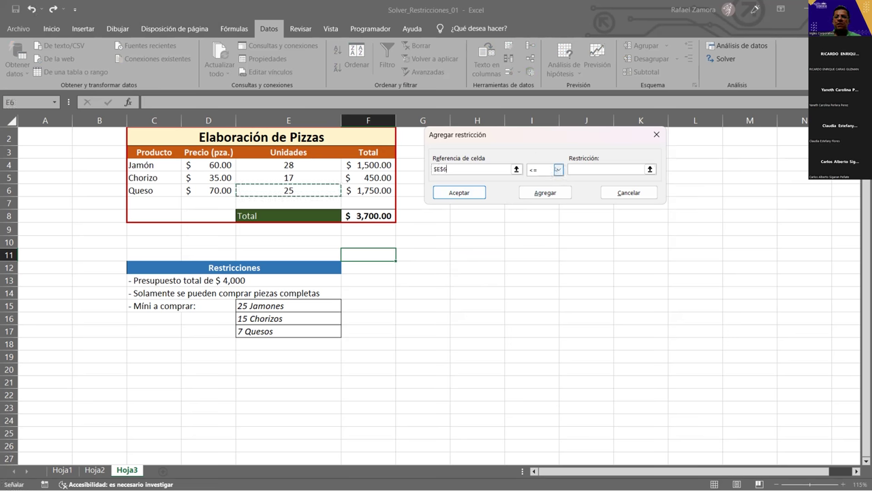
pyautogui.click(558, 169)
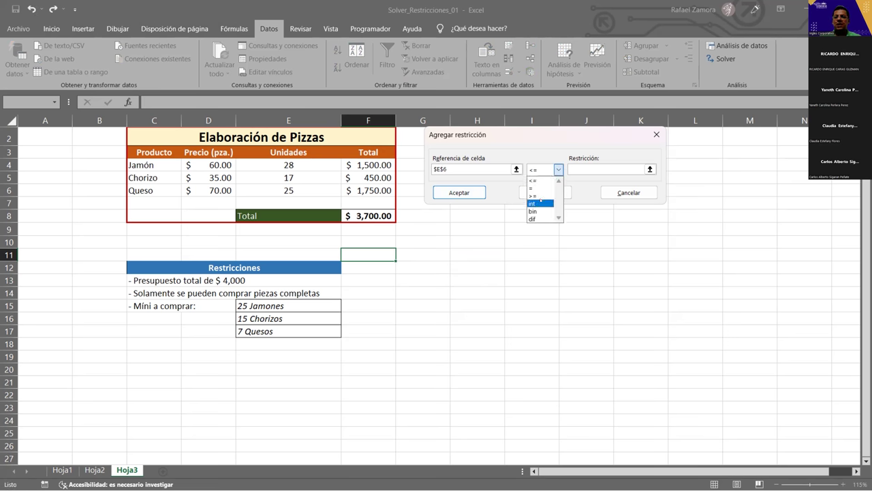
pyautogui.click(541, 202)
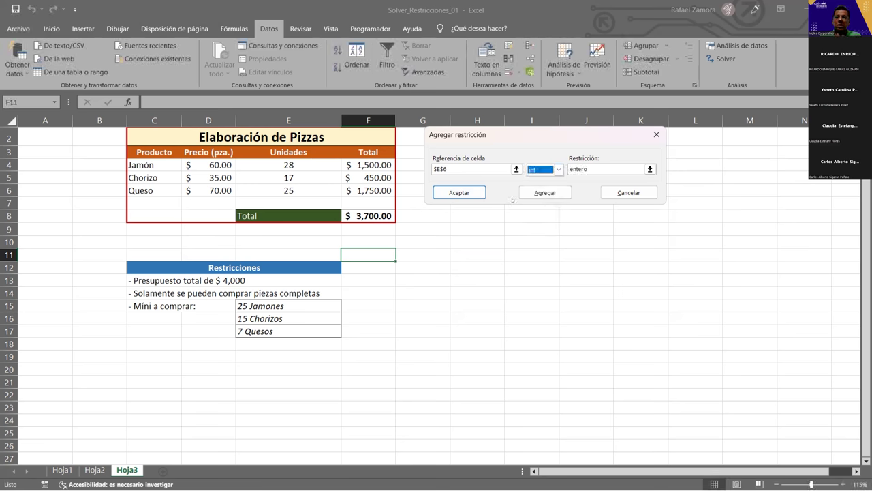
pyautogui.click(447, 187)
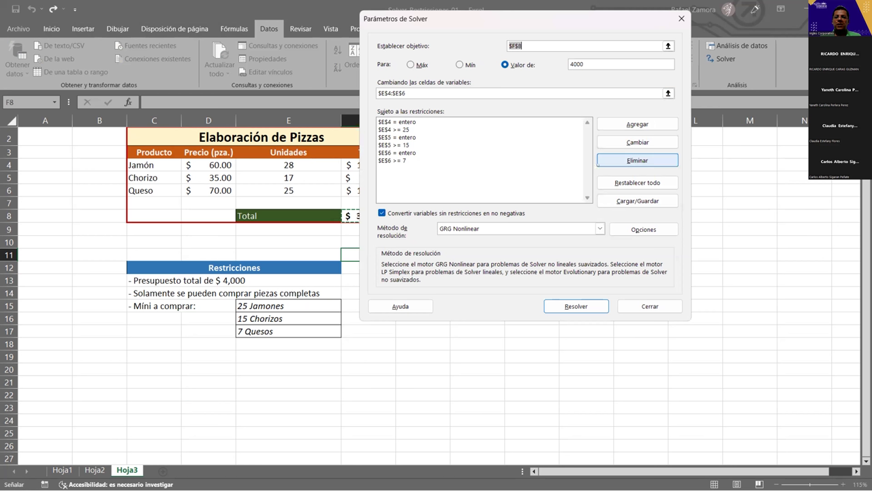
# - Run Solver on the model with F8 at 4000, variables E4:E6 and six constraints
pyautogui.click(577, 305)
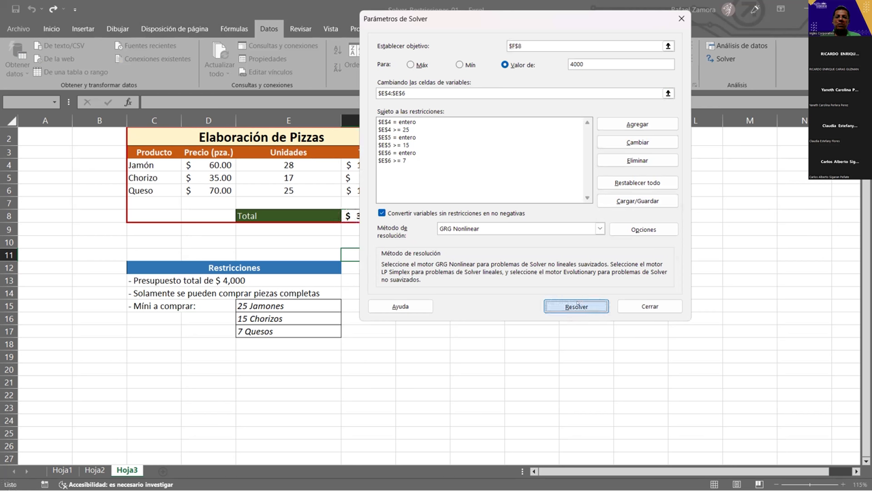
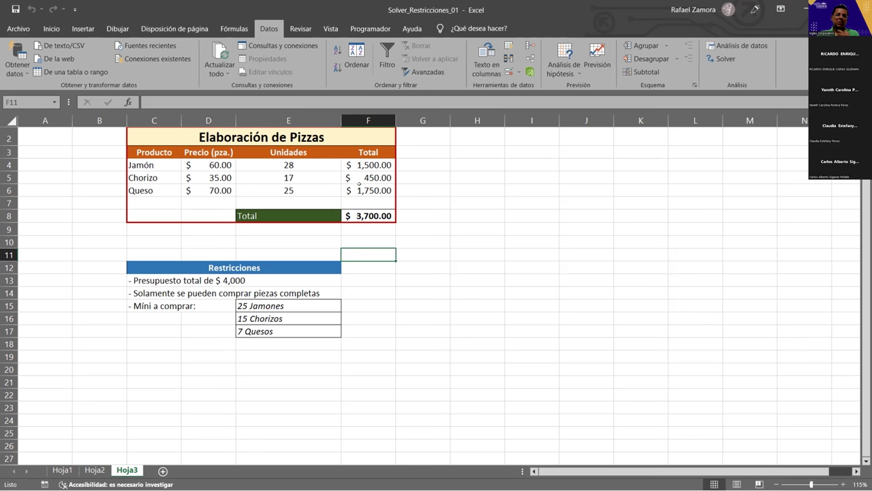
# - Check the Queso total's formula, then set Solver's target value to 3700 and close Solver
pyautogui.click(359, 185)
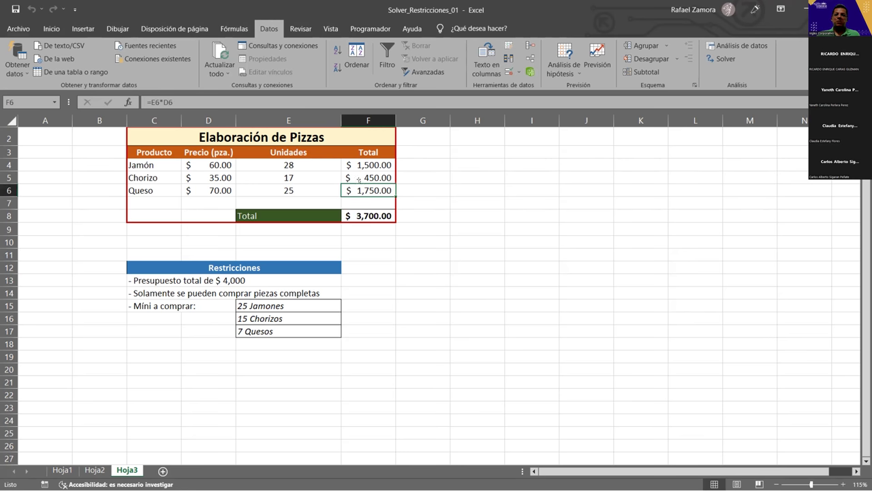
pyautogui.click(723, 58)
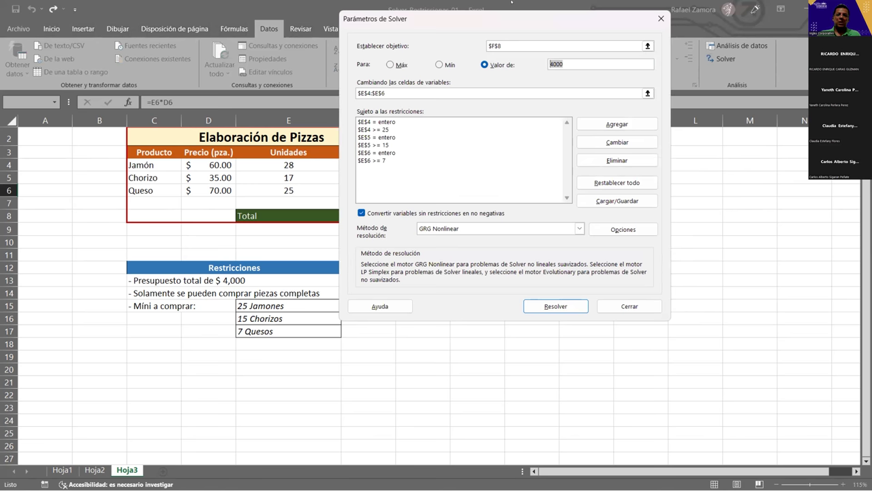
pyautogui.moveTo(512, 1); pyautogui.dragTo(619, 19)
pyautogui.write('3700')
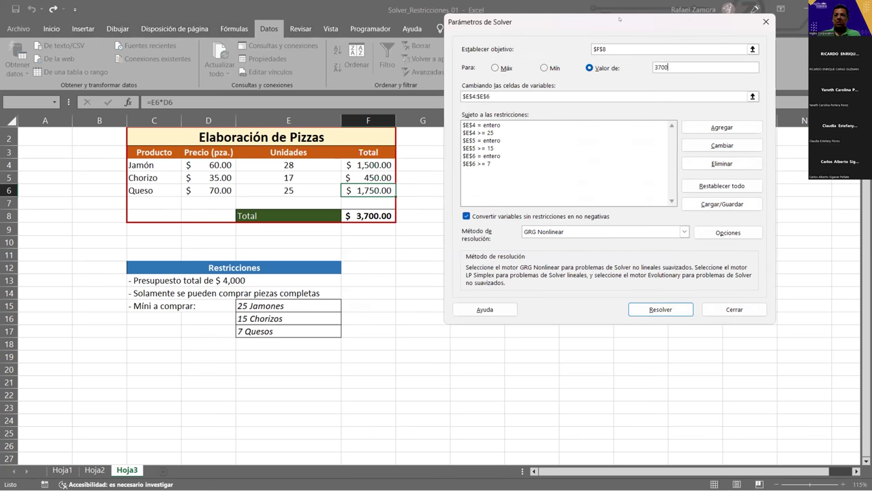
pyautogui.press('Tab')
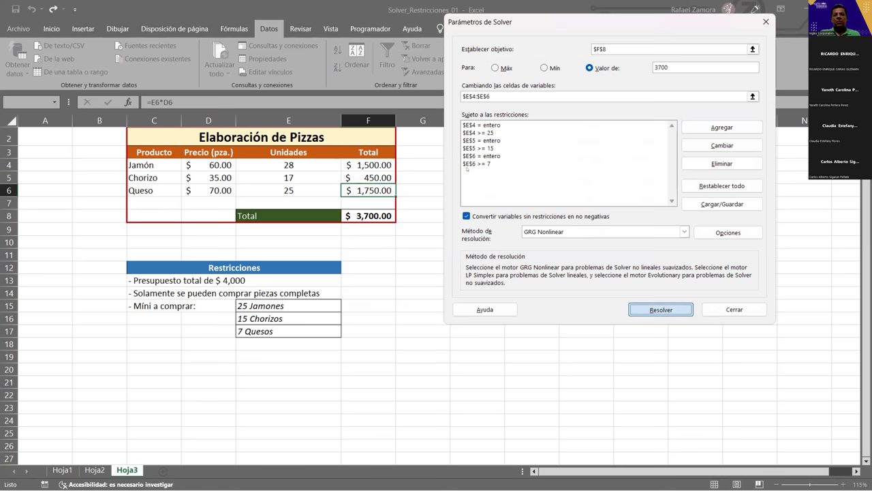
pyautogui.press('Escape')
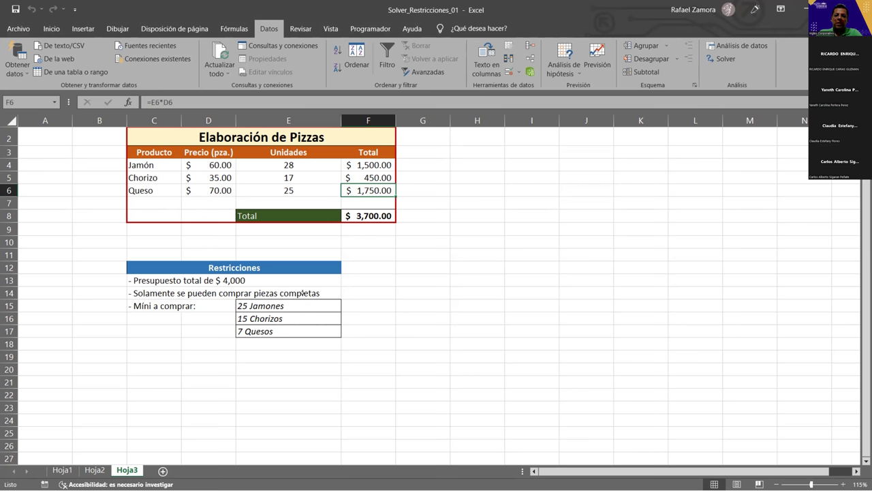
# - Review the minimum purchase quantities in E15:E17, including the 7 Quesos, and the F8 total formula
pyautogui.moveTo(267, 305); pyautogui.dragTo(273, 332)
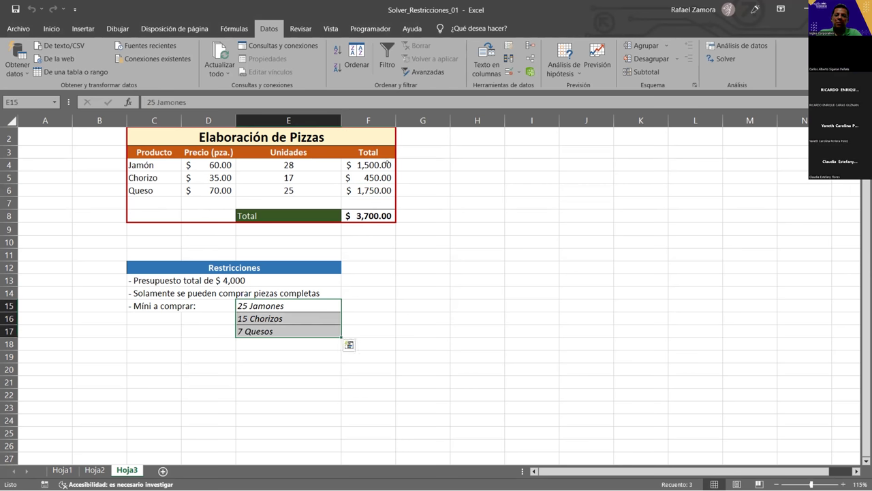
pyautogui.click(347, 215)
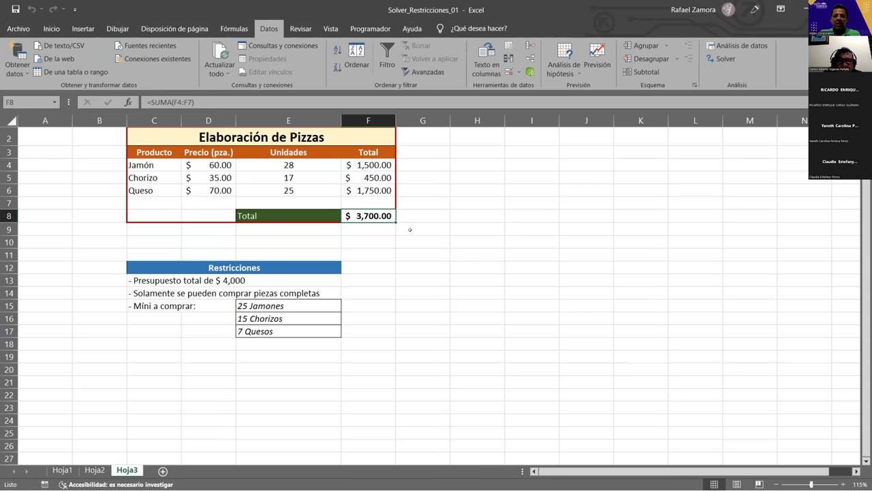
pyautogui.click(292, 329)
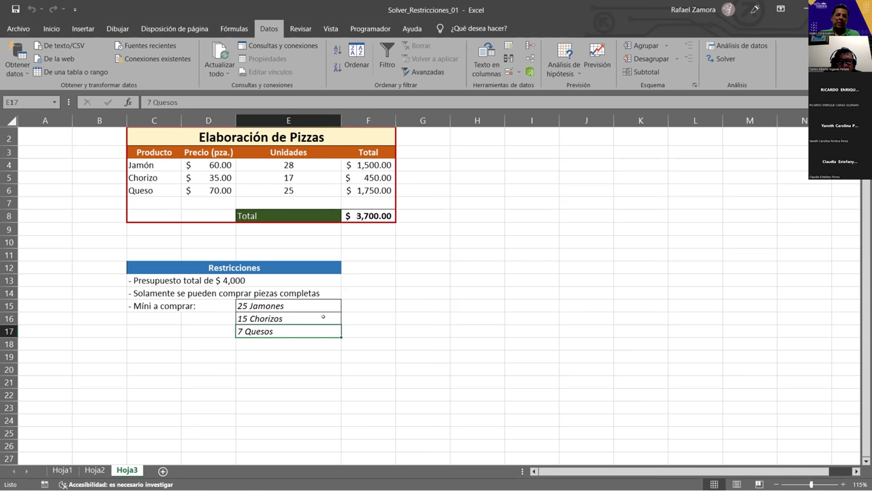
pyautogui.moveTo(279, 305); pyautogui.dragTo(272, 331)
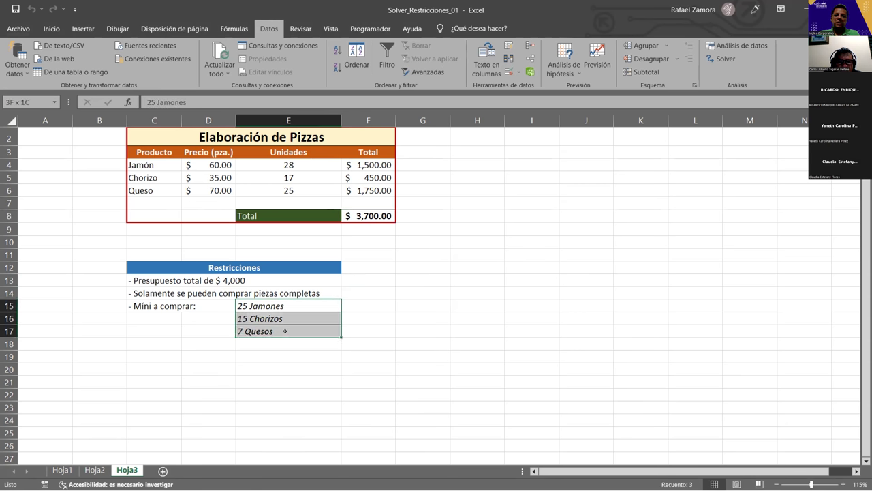
# - Inspect the unit quantities in E4:E6 and the Jamón total in F4, then reopen Solver
pyautogui.click(264, 169)
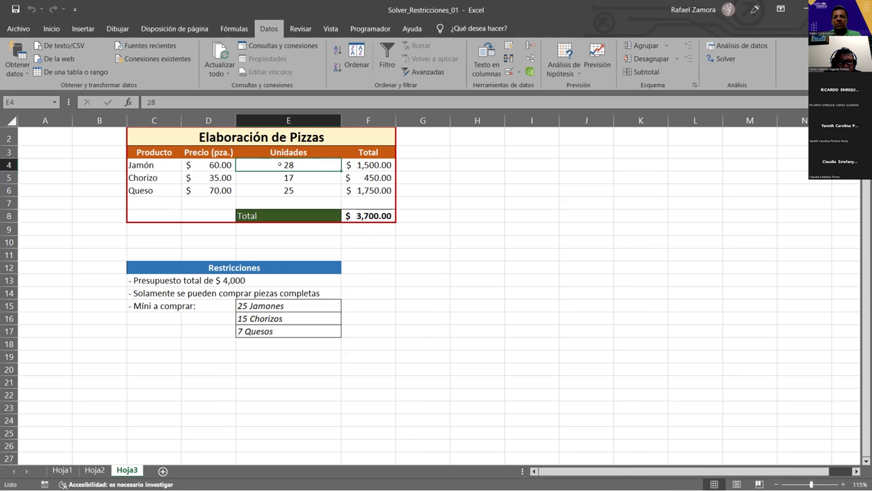
pyautogui.moveTo(280, 183); pyautogui.dragTo(330, 191)
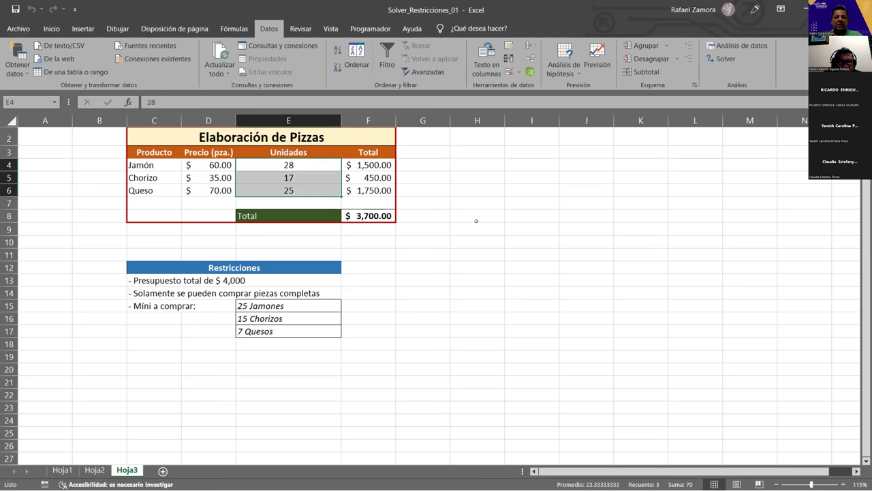
pyautogui.click(384, 165)
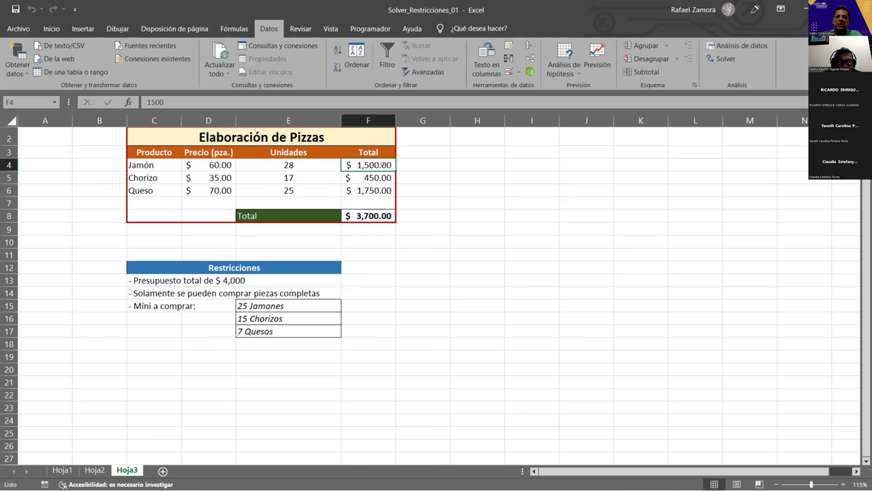
pyautogui.click(726, 59)
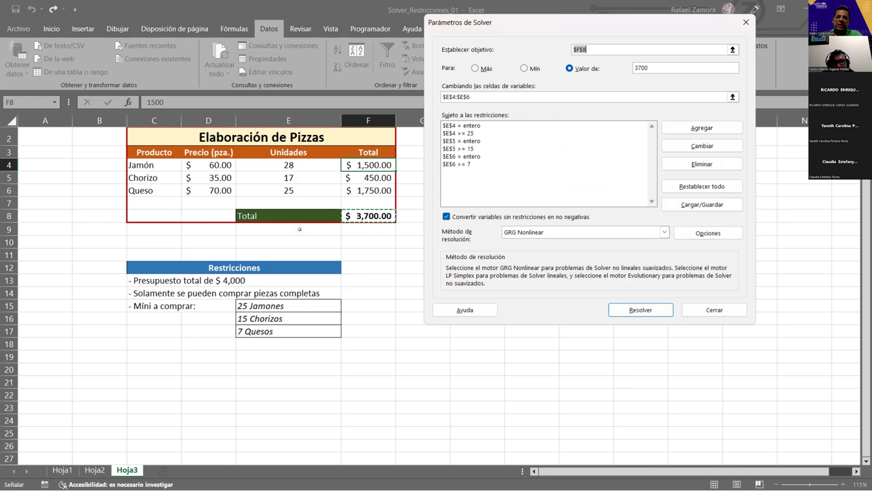
# - Make E15 the Solver objective with value 3000, run it, and dismiss the formula error
pyautogui.click(294, 304)
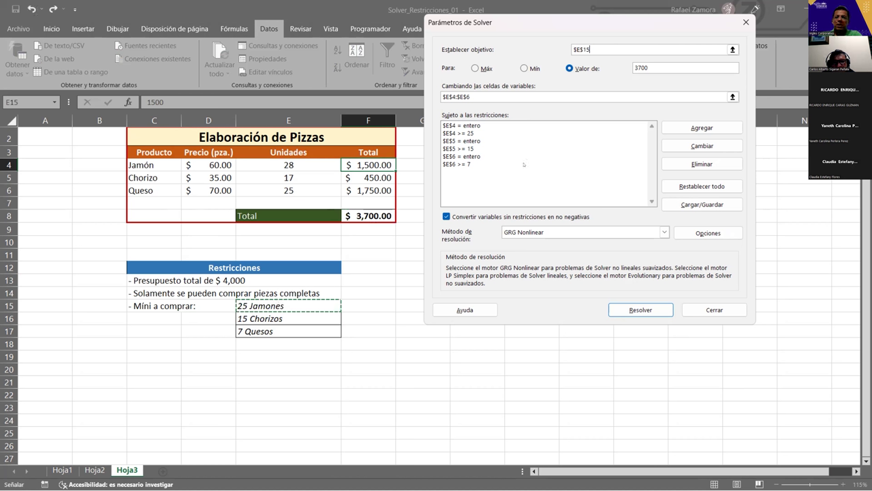
pyautogui.click(636, 68)
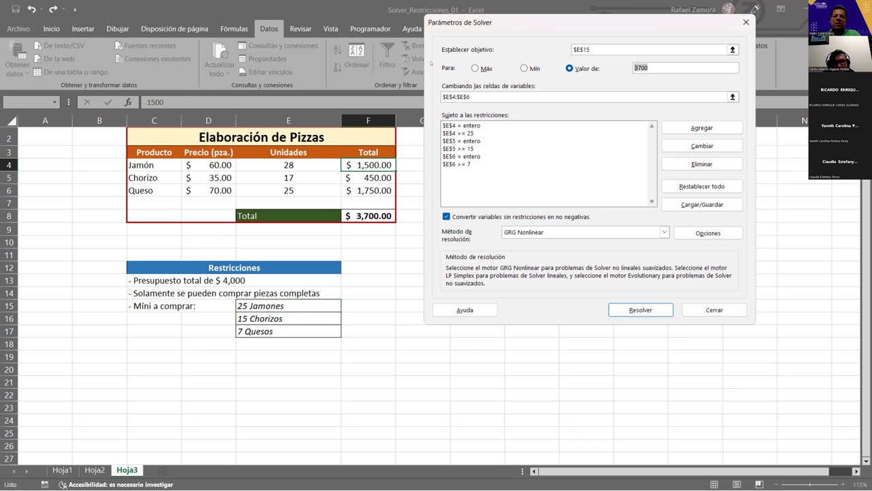
pyautogui.write('3000')
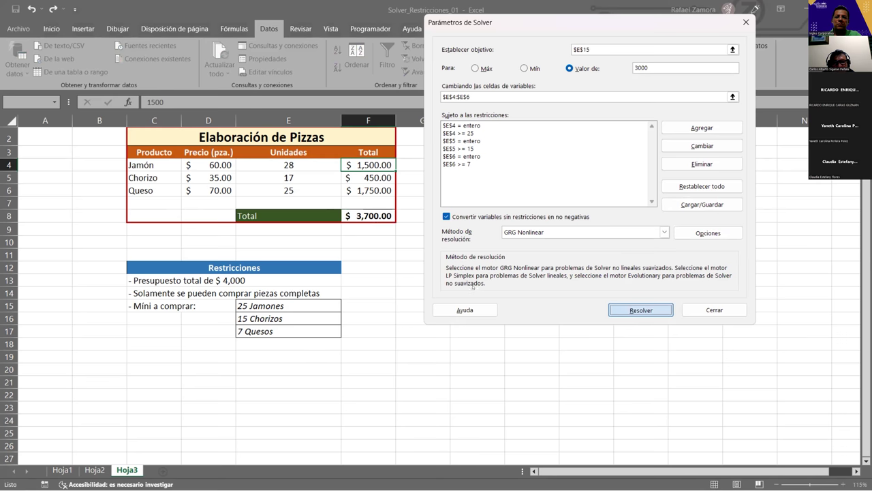
pyautogui.click(644, 309)
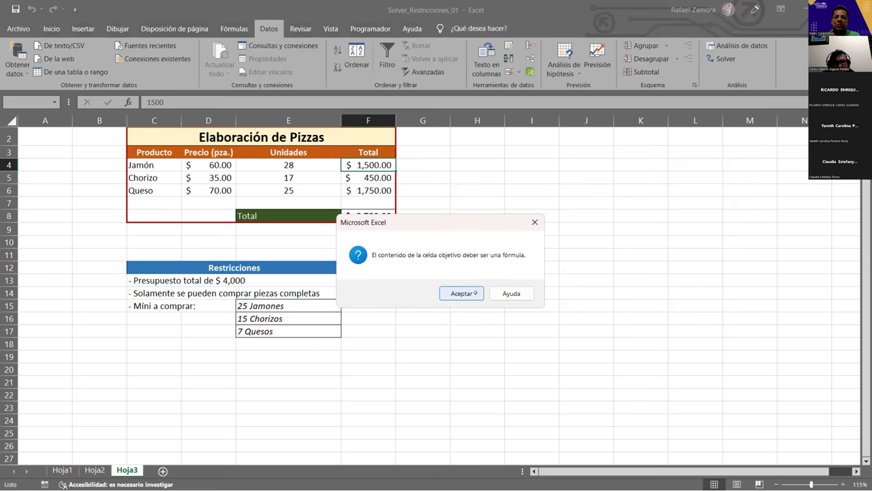
pyautogui.click(476, 293)
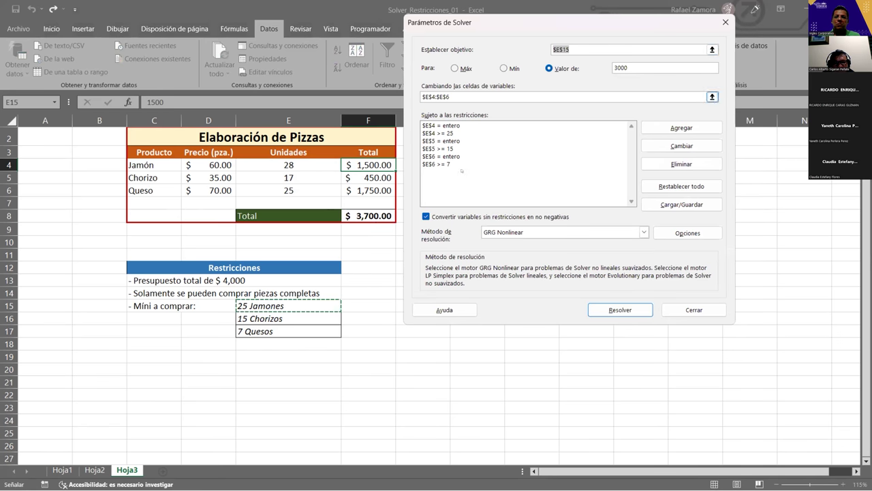
# - Point Solver's objective back at F8, keep E4:E6 as variable cells, and solve for 3000
pyautogui.press('BackSpace')
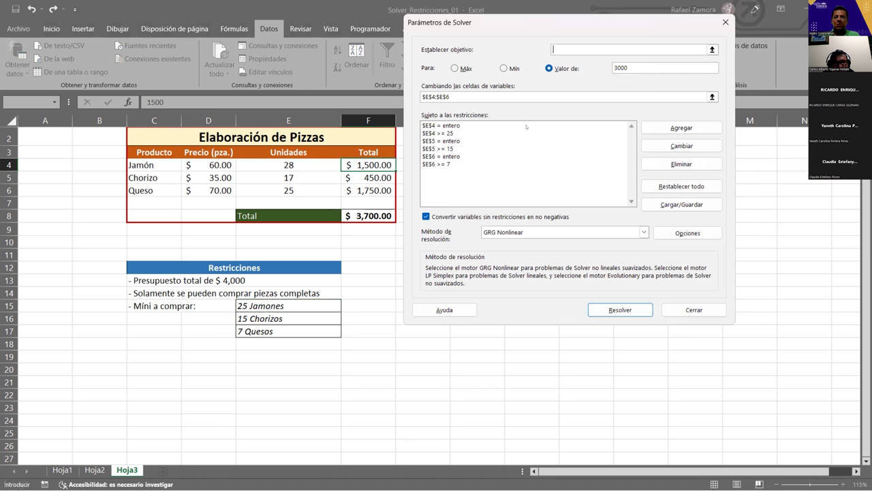
pyautogui.click(391, 215)
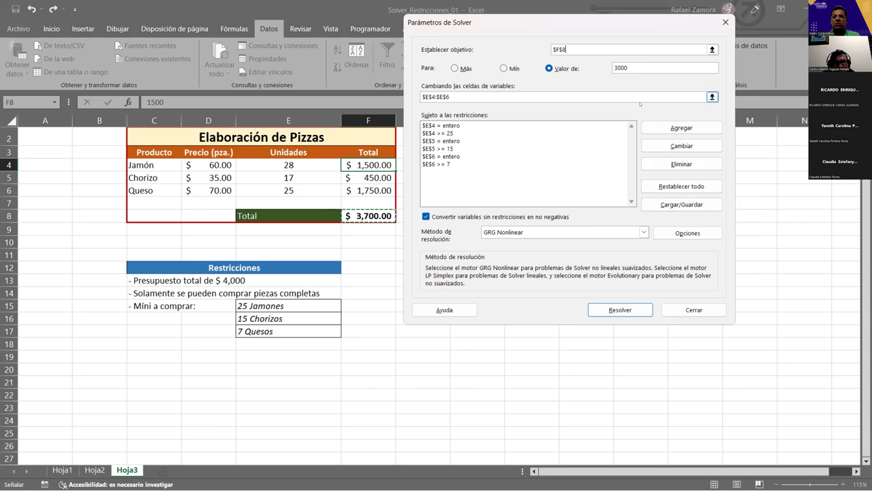
pyautogui.click(462, 96)
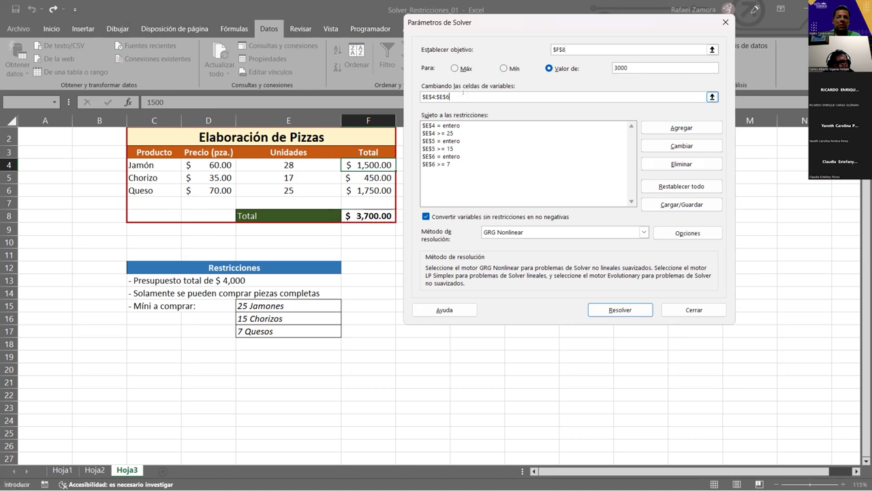
pyautogui.click(294, 168)
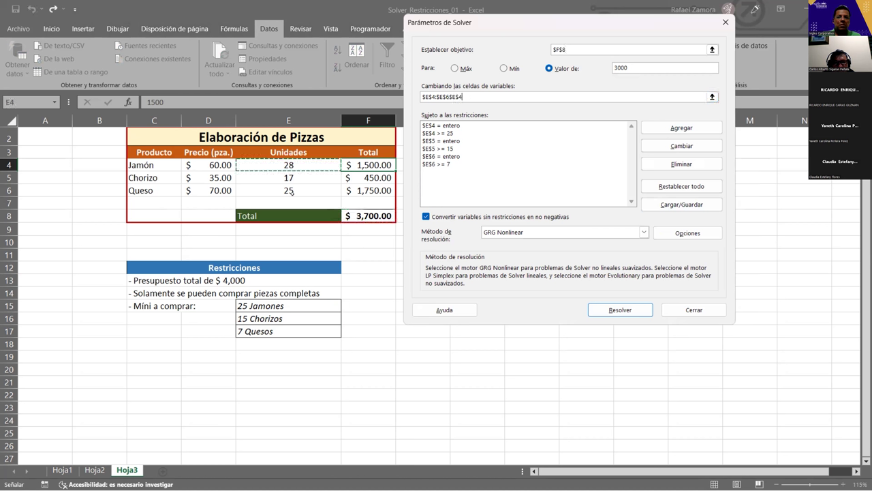
pyautogui.press('BackSpace')
pyautogui.press('BackSpace')
pyautogui.press('BackSpace')
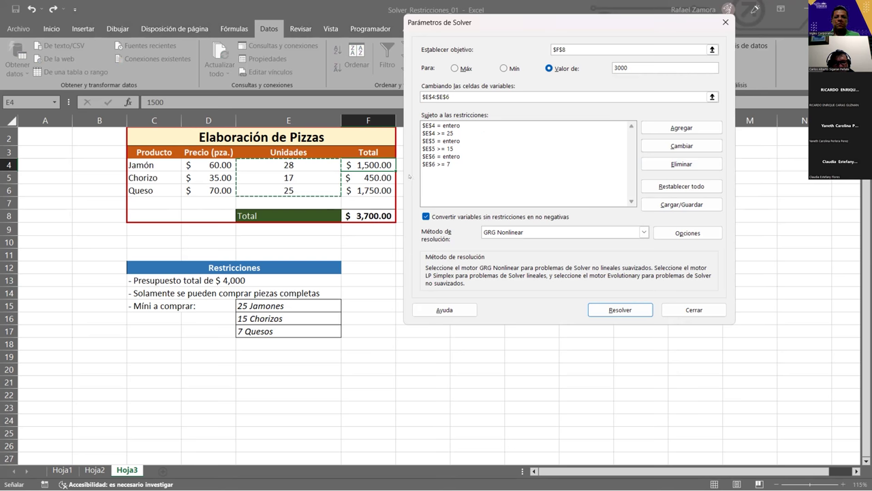
pyautogui.press('Return')
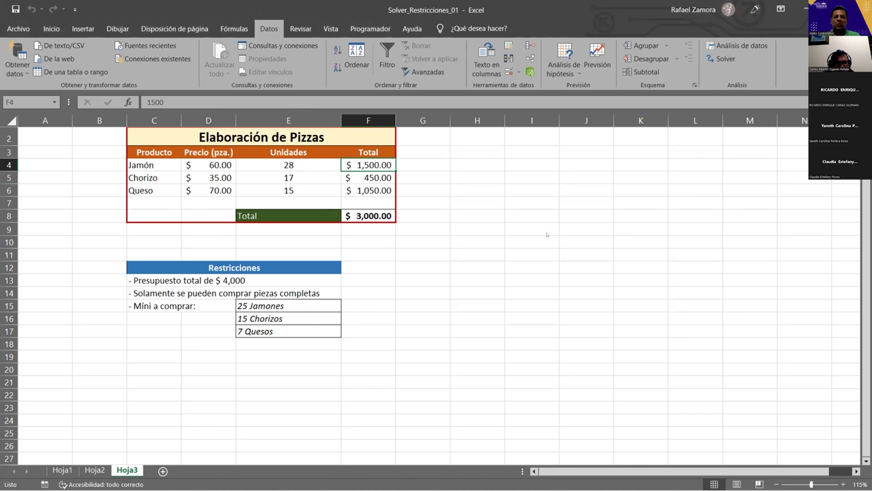
# - Undo the Solver result to restore the $3,700.00 total, then go to the Hoja2 sheet
pyautogui.hotkey('ctrl', 'y')
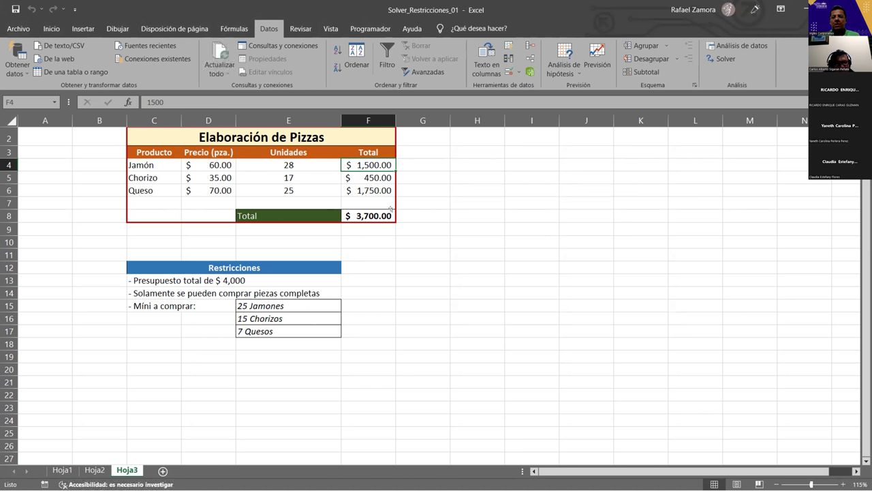
pyautogui.click(393, 214)
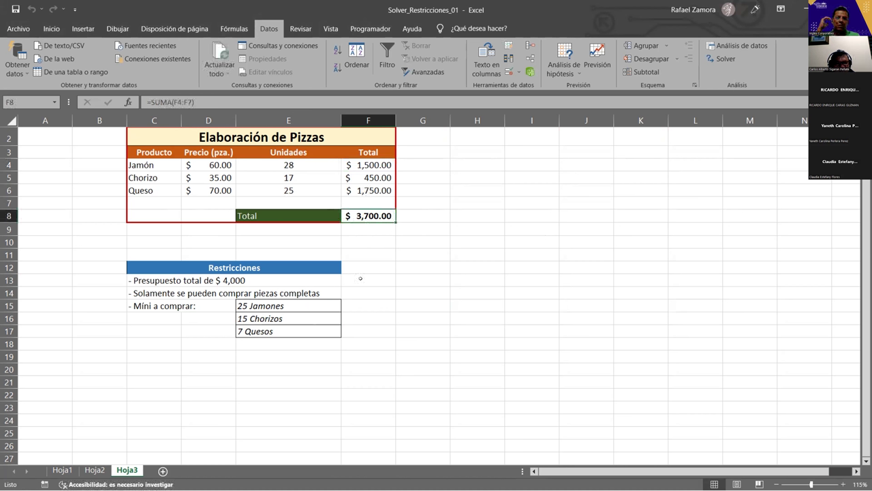
pyautogui.click(429, 344)
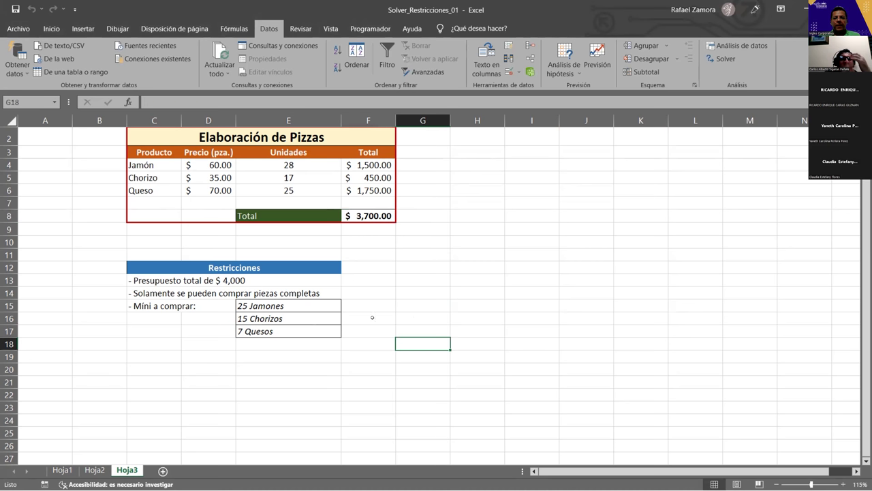
pyautogui.click(95, 470)
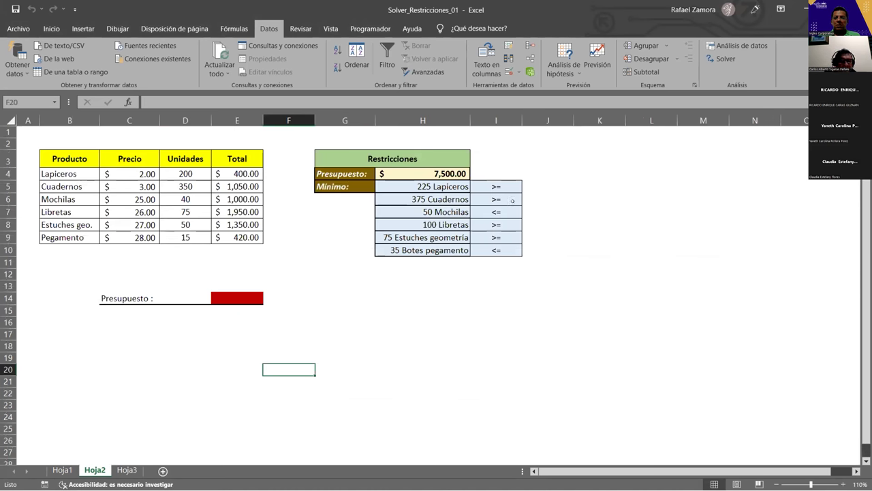
pyautogui.moveTo(496, 186); pyautogui.dragTo(498, 247)
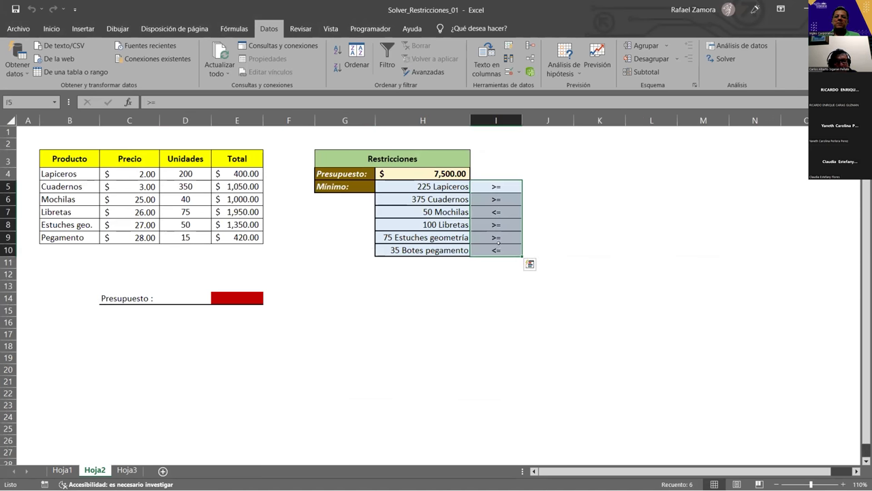
pyautogui.click(470, 297)
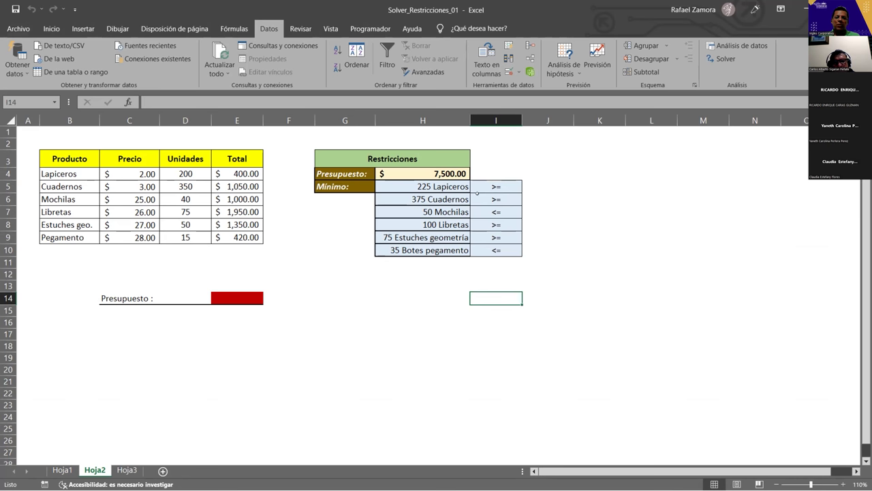
pyautogui.click(498, 185)
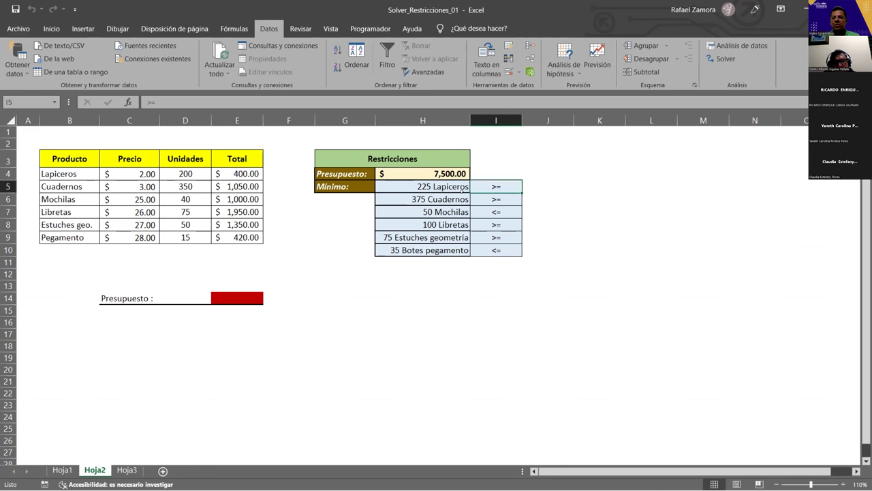
pyautogui.moveTo(462, 188); pyautogui.dragTo(504, 187)
pyautogui.moveTo(455, 198)
pyautogui.mouseDown()
pyautogui.moveTo(518, 198)
pyautogui.moveTo(518, 212)
pyautogui.mouseUp()
pyautogui.click(496, 186)
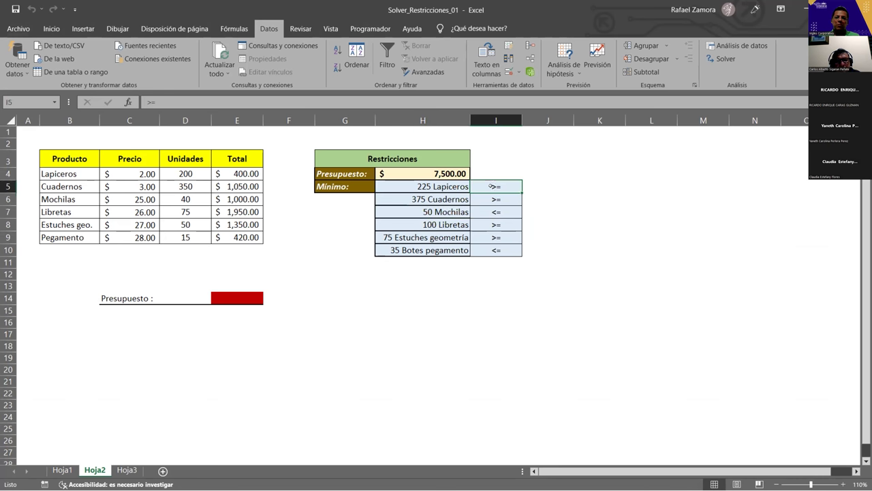
pyautogui.click(430, 185)
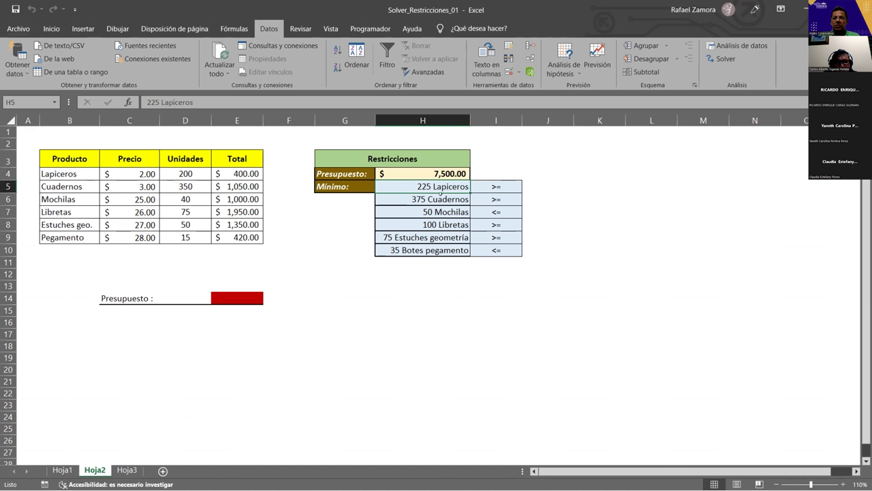
pyautogui.moveTo(439, 199); pyautogui.dragTo(493, 199)
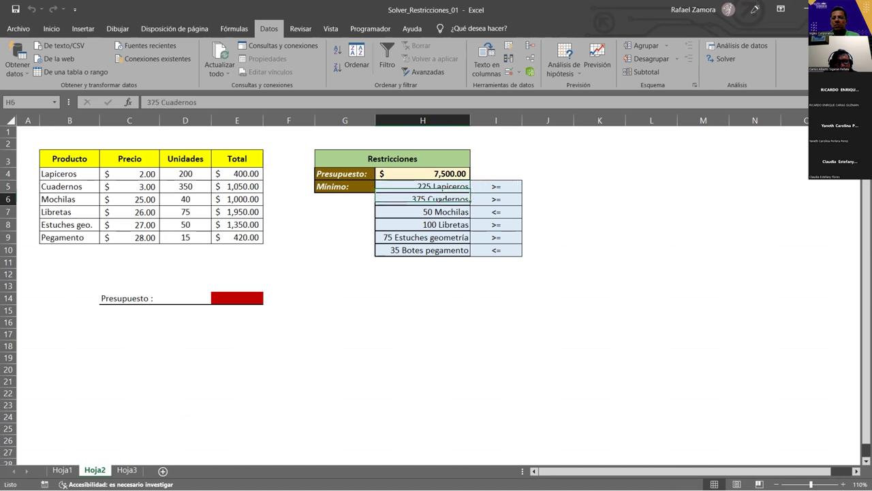
pyautogui.click(469, 212)
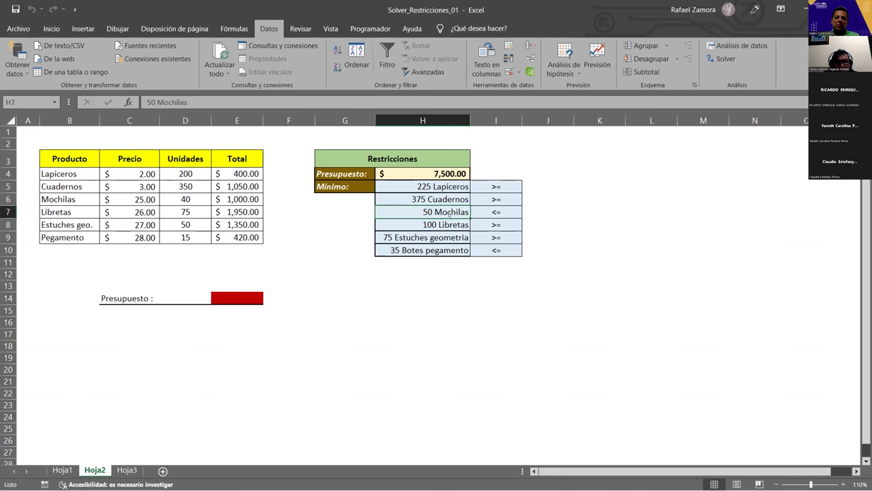
pyautogui.press('Down')
pyautogui.press('Down')
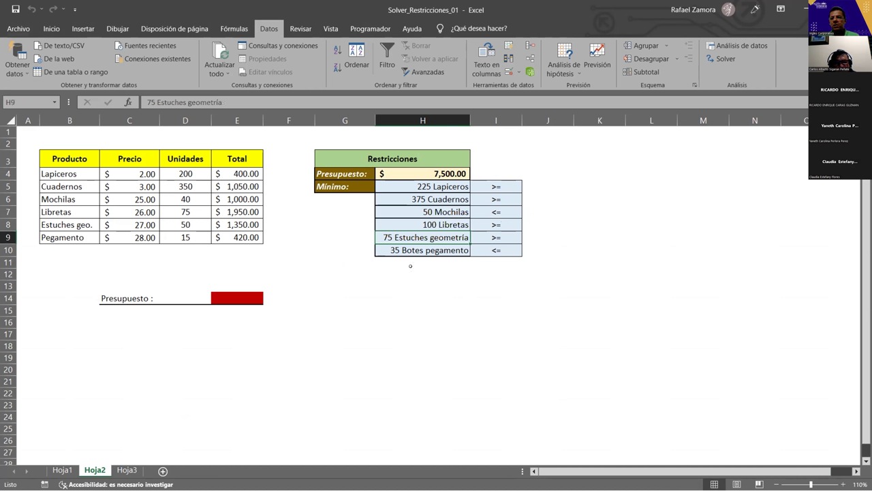
pyautogui.moveTo(492, 193); pyautogui.dragTo(482, 248)
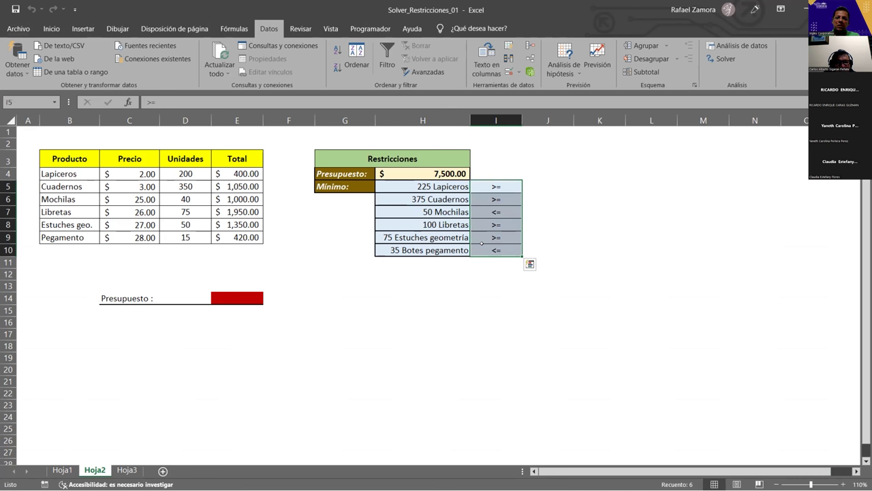
pyautogui.click(497, 185)
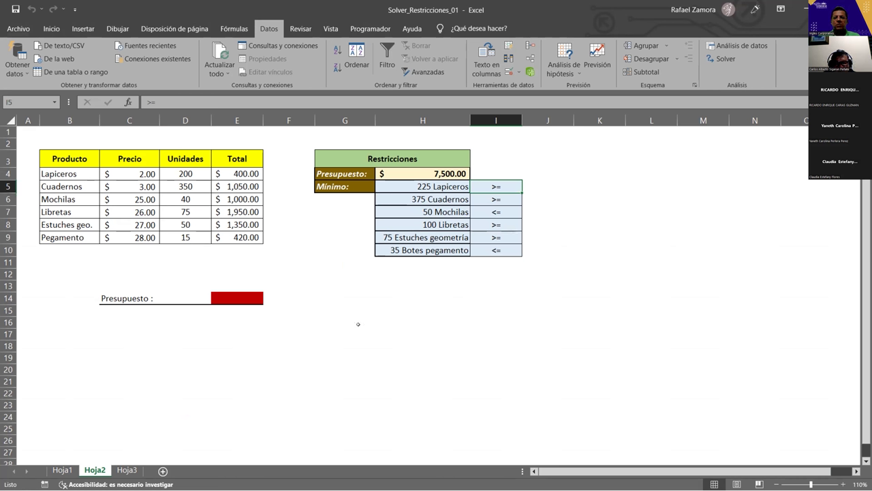
# - Highlight the red budget result cell E14 and the 7,500 budget limit in H4
pyautogui.click(496, 310)
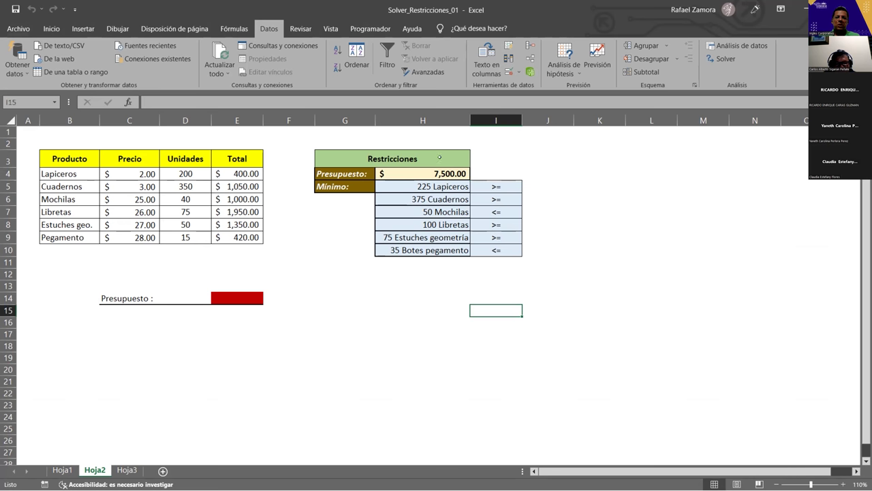
pyautogui.click(222, 293)
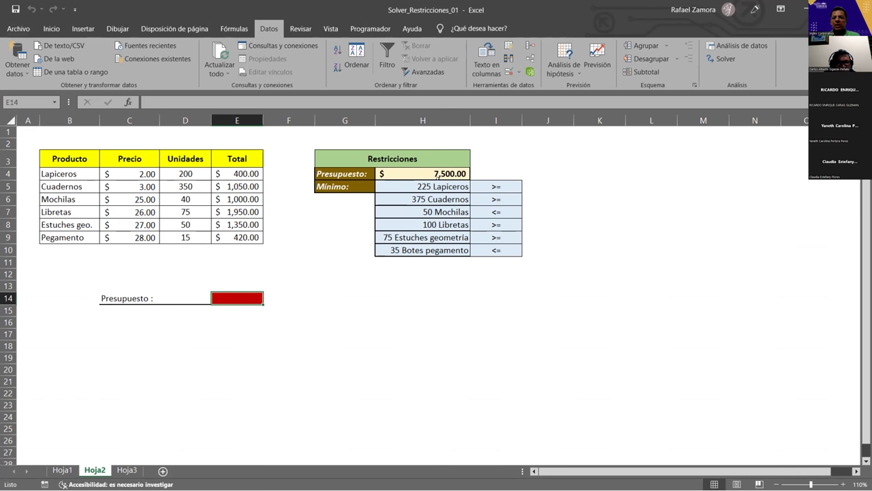
pyautogui.click(419, 171)
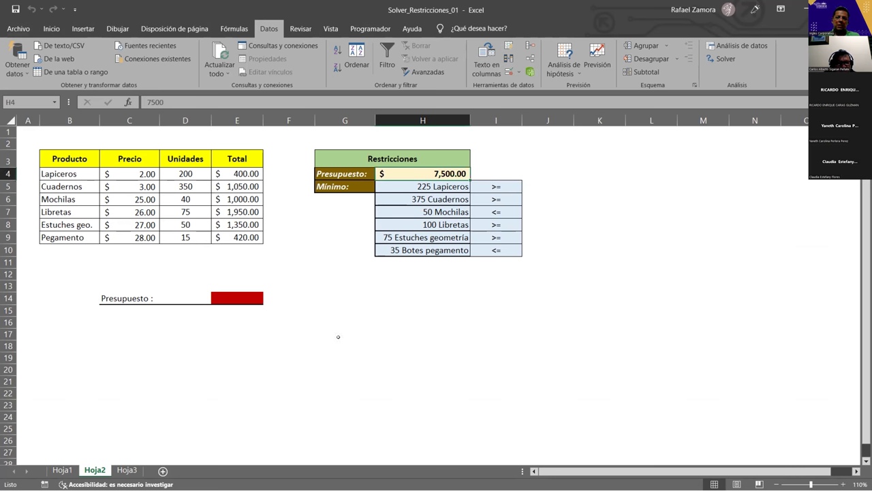
pyautogui.click(252, 300)
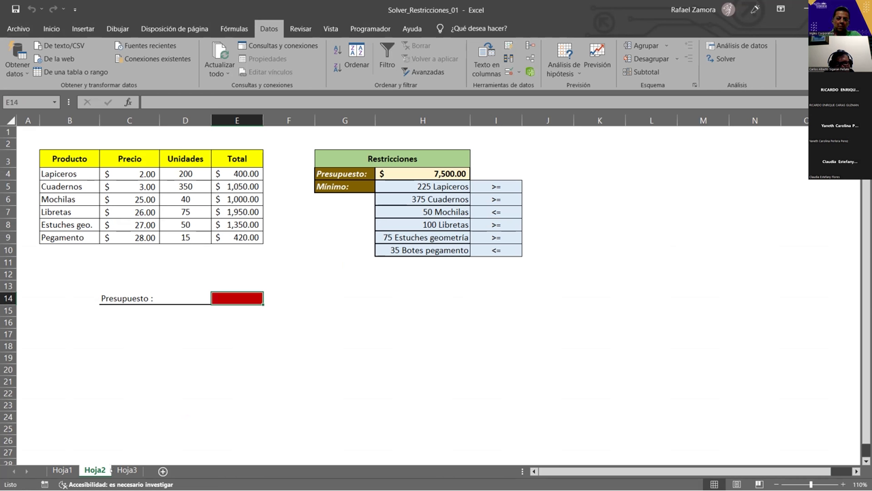
# - Cycle through the Hoja1, Hoja2 and Hoja3 tabs, finishing on the Hoja3 pizza sheet
pyautogui.click(62, 470)
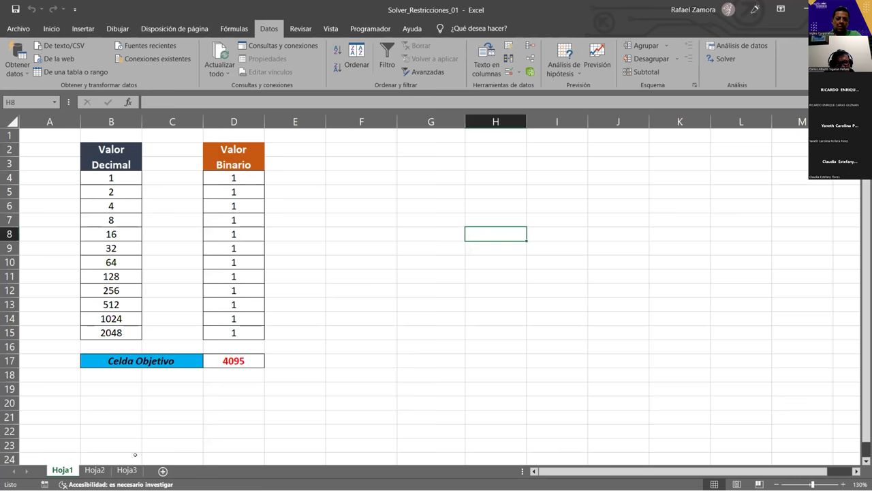
pyautogui.click(126, 471)
pyautogui.hotkey('ctrl', 'pageup')
pyautogui.hotkey('ctrl', 'pageup')
pyautogui.hotkey('ctrl', 'pagedown')
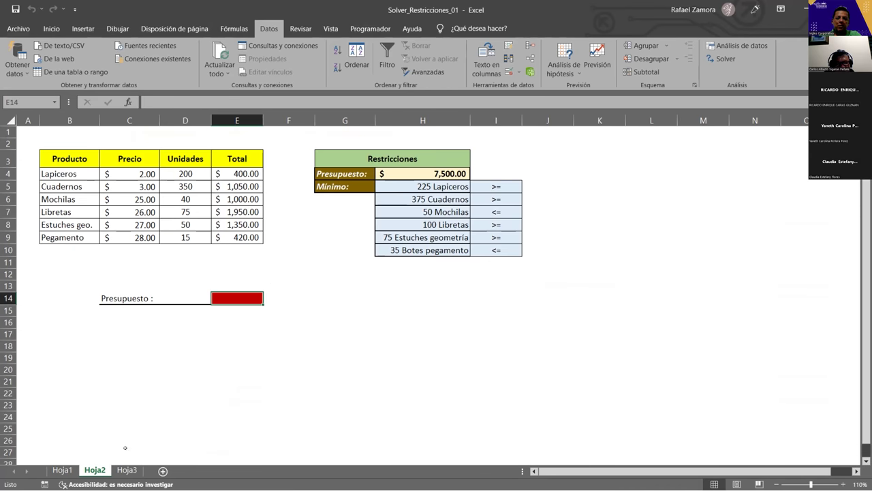
pyautogui.click(120, 470)
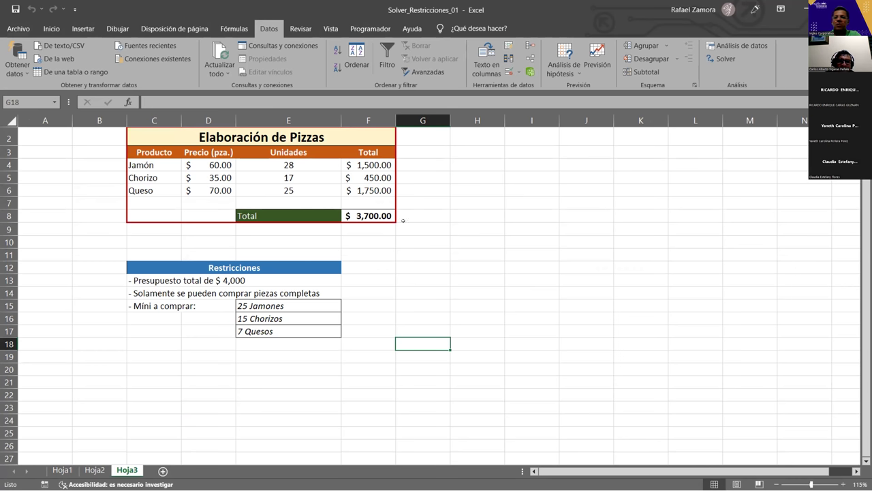
pyautogui.click(62, 470)
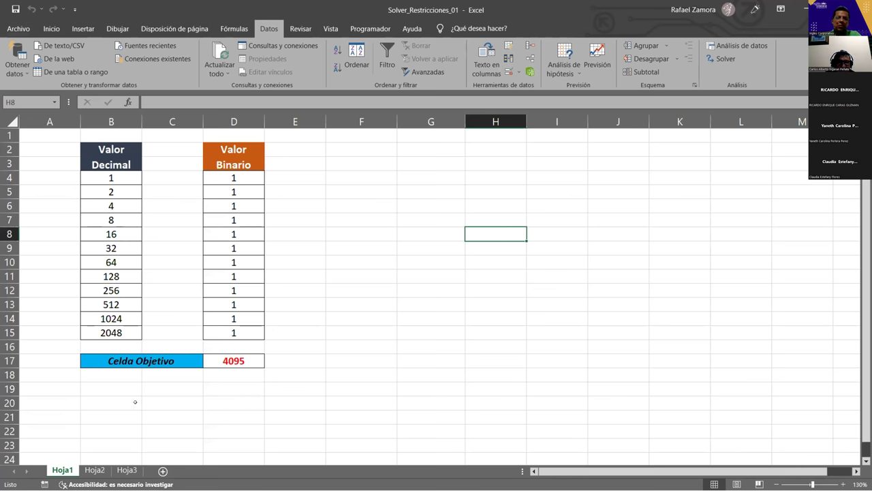
pyautogui.click(95, 471)
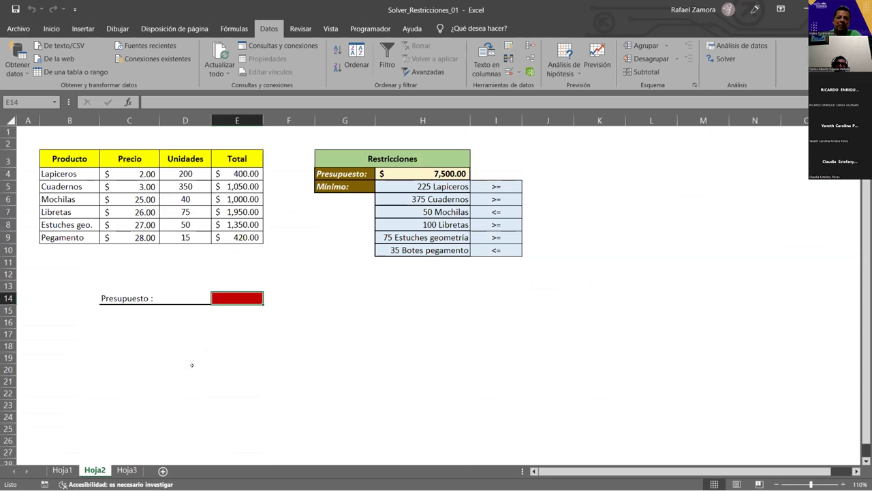
pyautogui.click(127, 470)
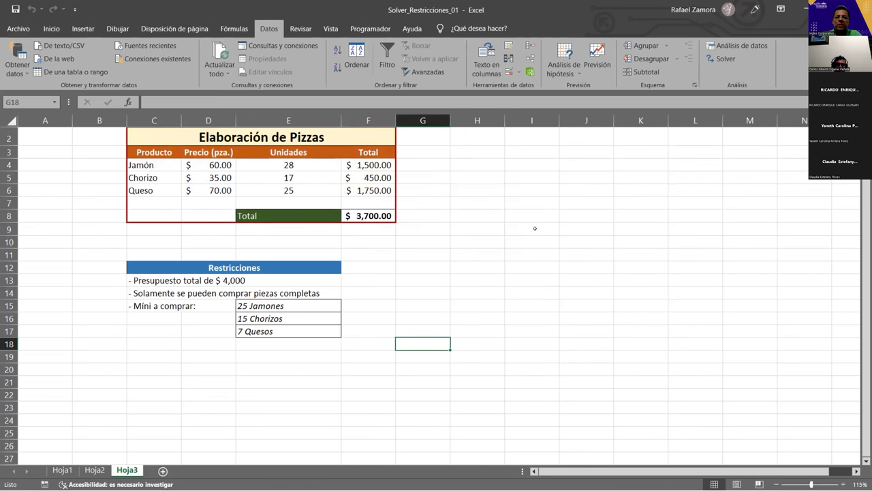
# - Point out the $4,000 budget restriction on Hoja3, then switch to the meeting window
pyautogui.click(207, 278)
pyautogui.press('Left')
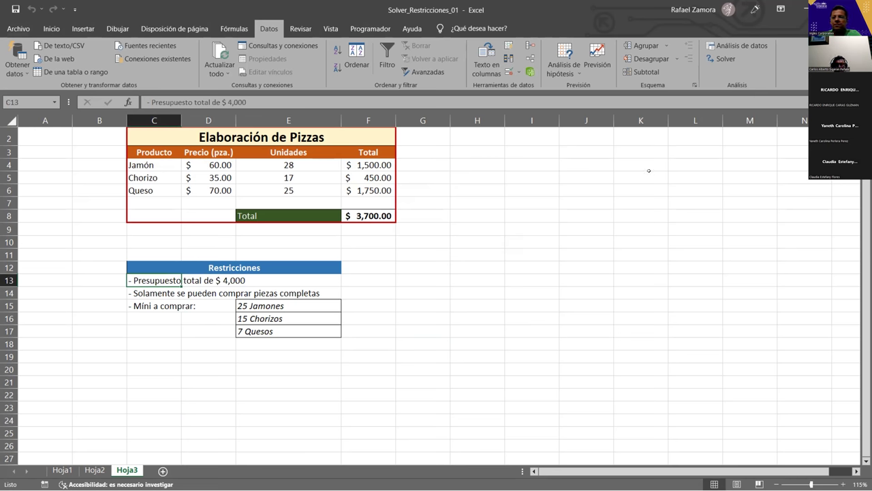
pyautogui.click(641, 190)
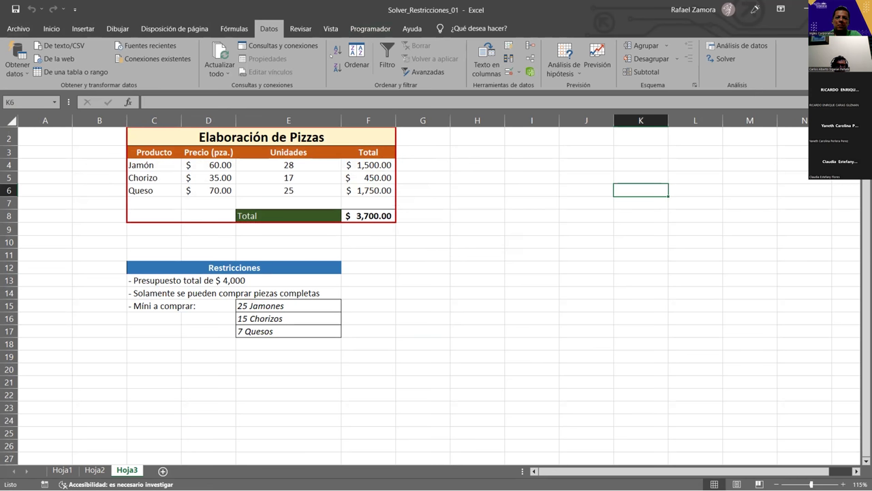
pyautogui.hotkey('alt', 'Tab')
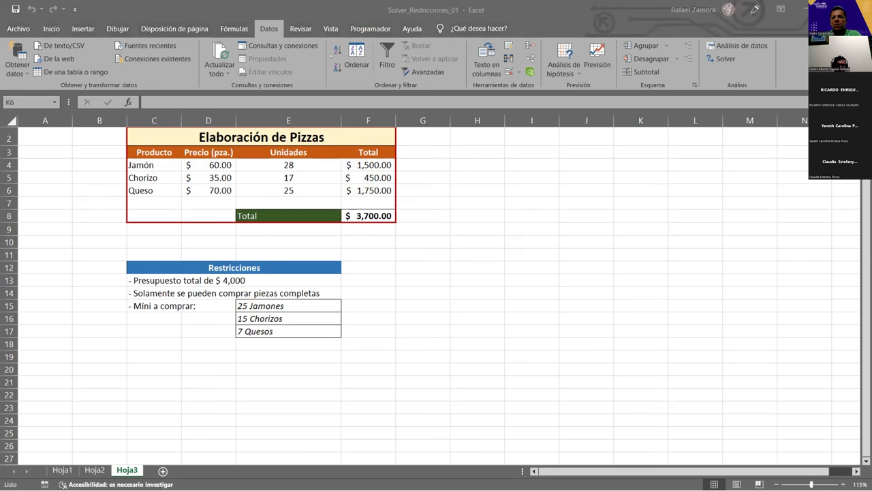